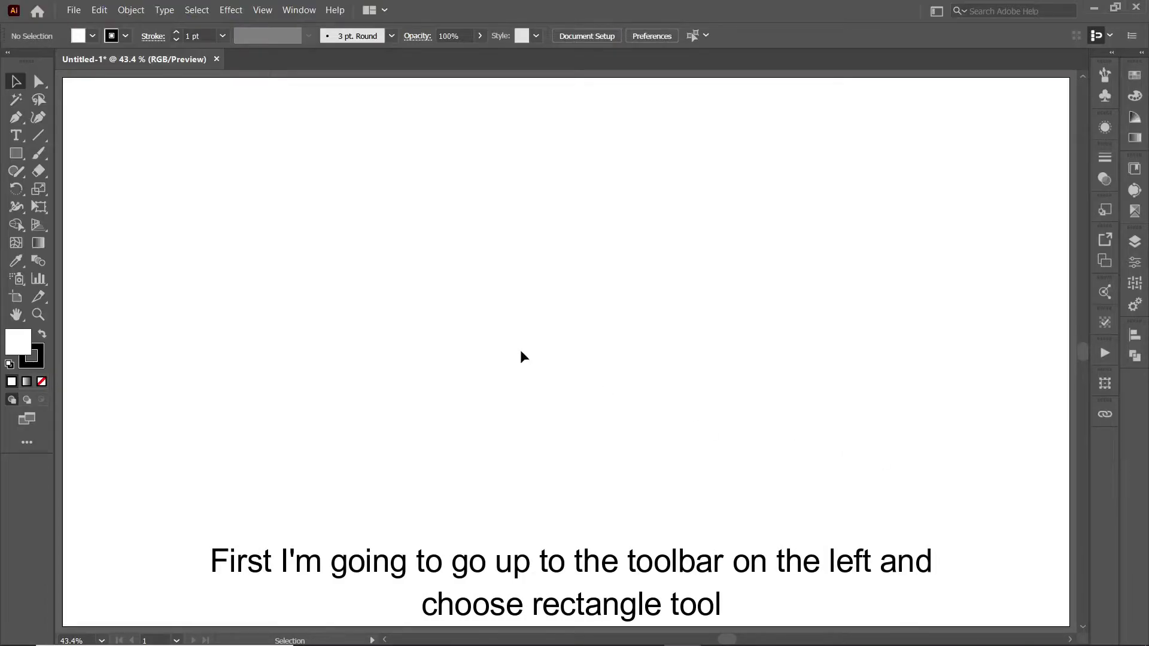
# Draw a square with fill None near the artboard centre and give it a 6 pt black stroke
pyautogui.click(13, 156)
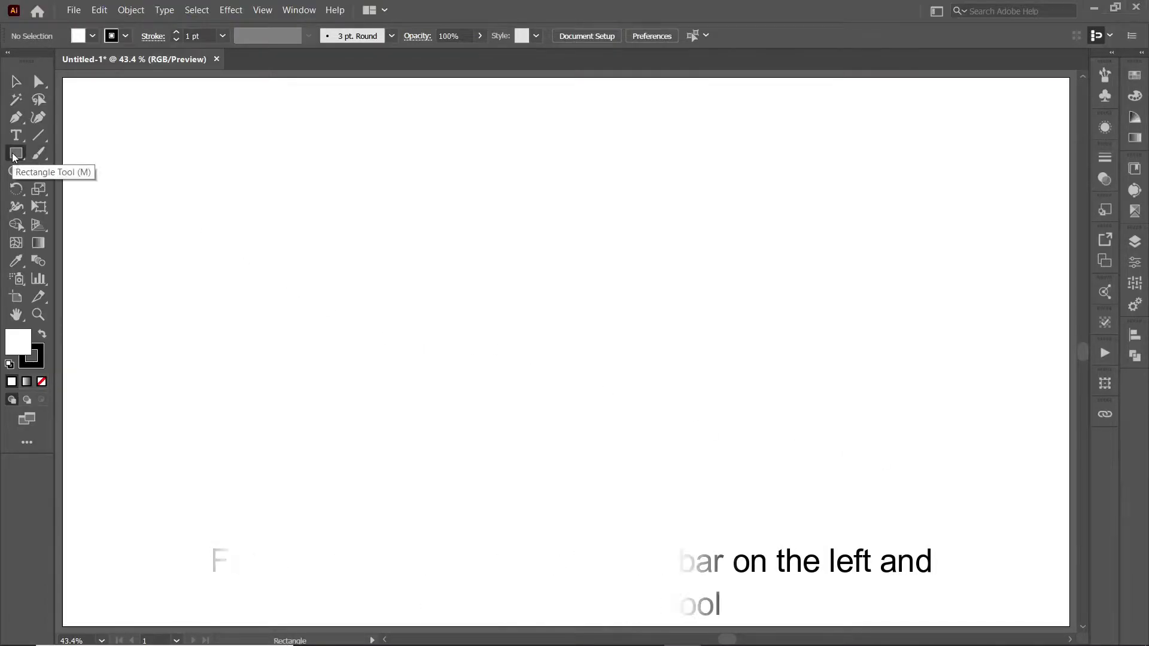
pyautogui.click(42, 381)
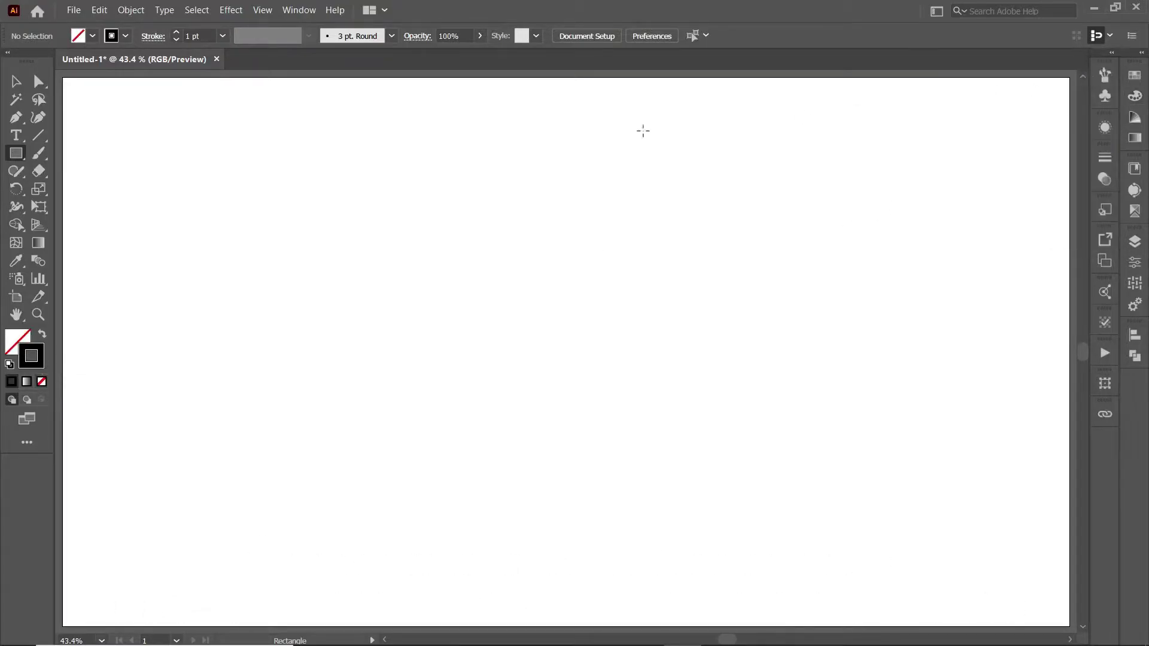
pyautogui.moveTo(544, 317)
pyautogui.mouseDown()
pyautogui.moveTo(565, 375)
pyautogui.moveTo(564, 363)
pyautogui.mouseUp()
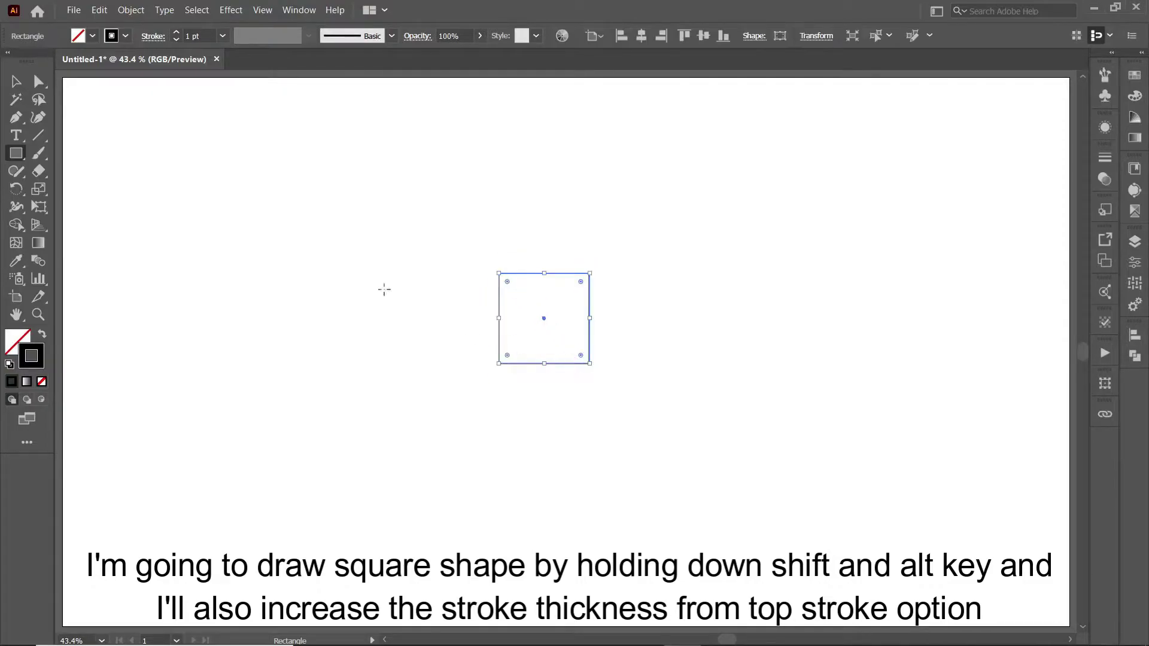
pyautogui.click(15, 84)
pyautogui.click(176, 32)
pyautogui.click(176, 33)
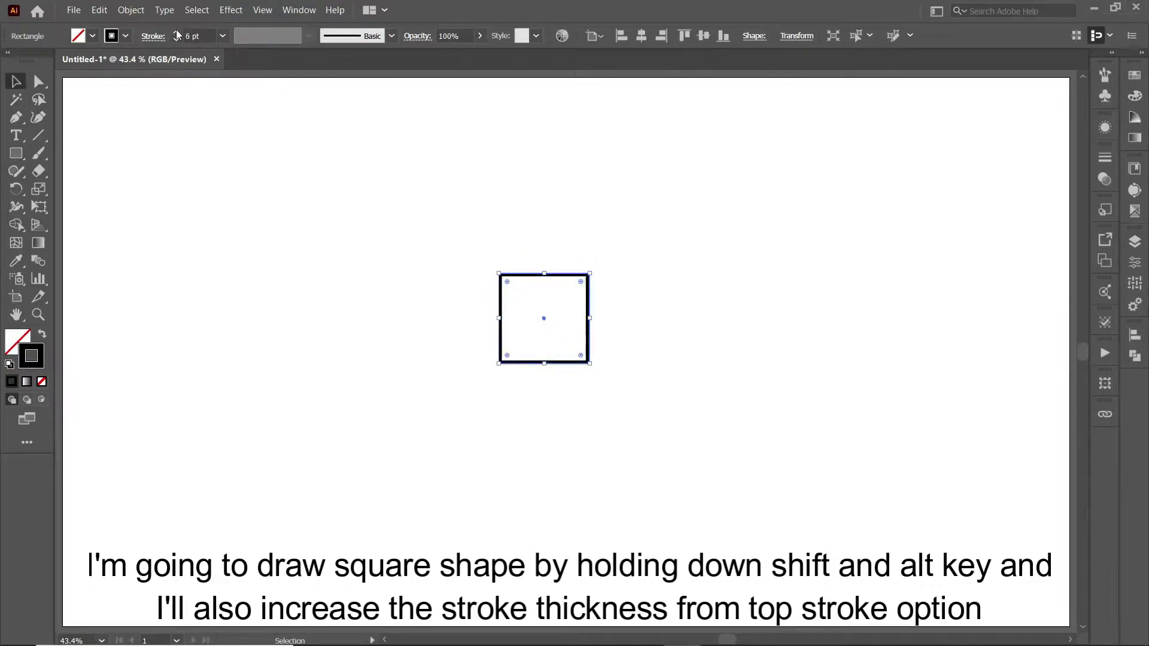
pyautogui.click(177, 32)
pyautogui.click(539, 310)
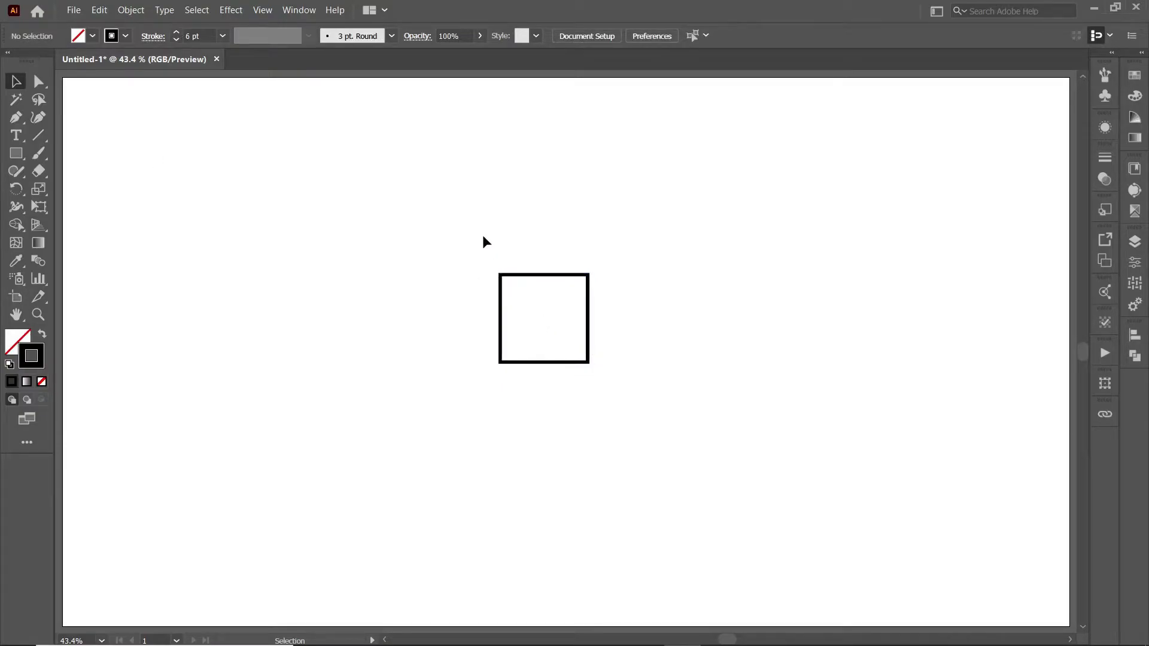
pyautogui.moveTo(483, 234); pyautogui.dragTo(627, 382)
# At 100% zoom, pull a new top-centre anchor up into a roof peak, then select the bottom edge
pyautogui.hotkey('ctrl', '1')
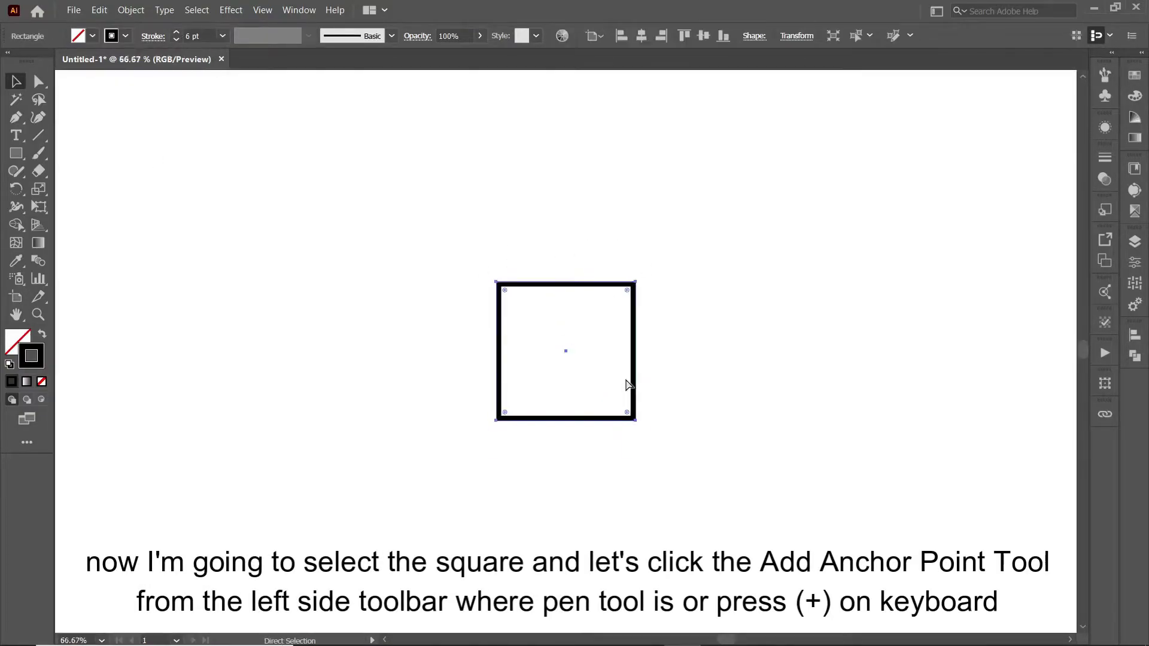
pyautogui.click(16, 117)
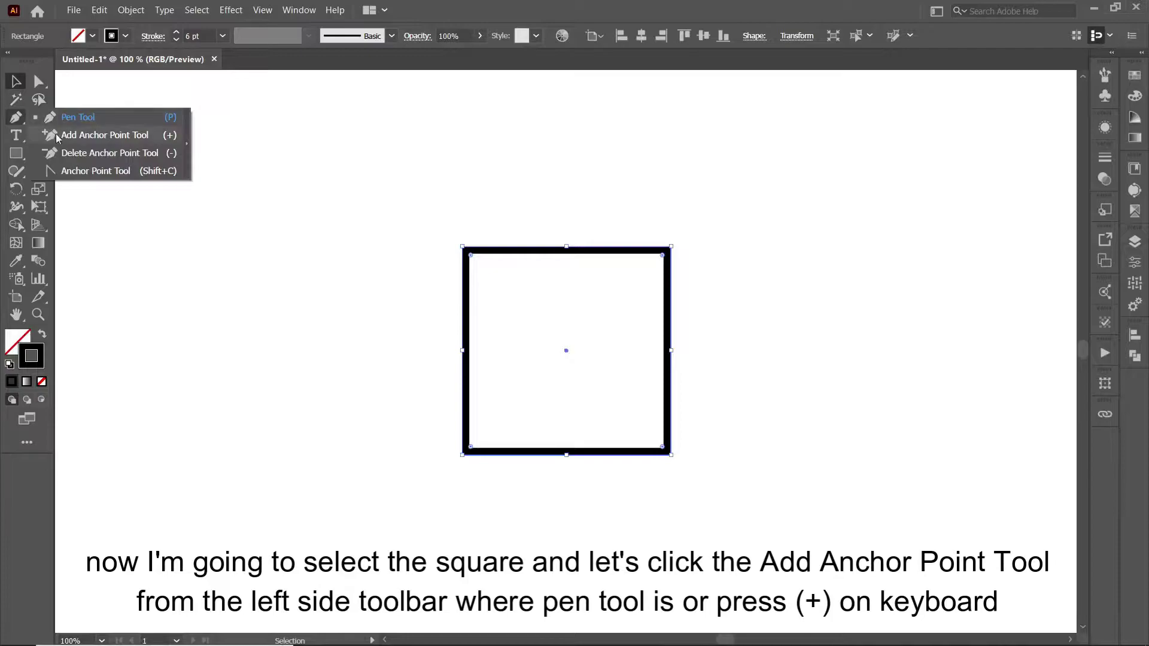
pyautogui.click(90, 135)
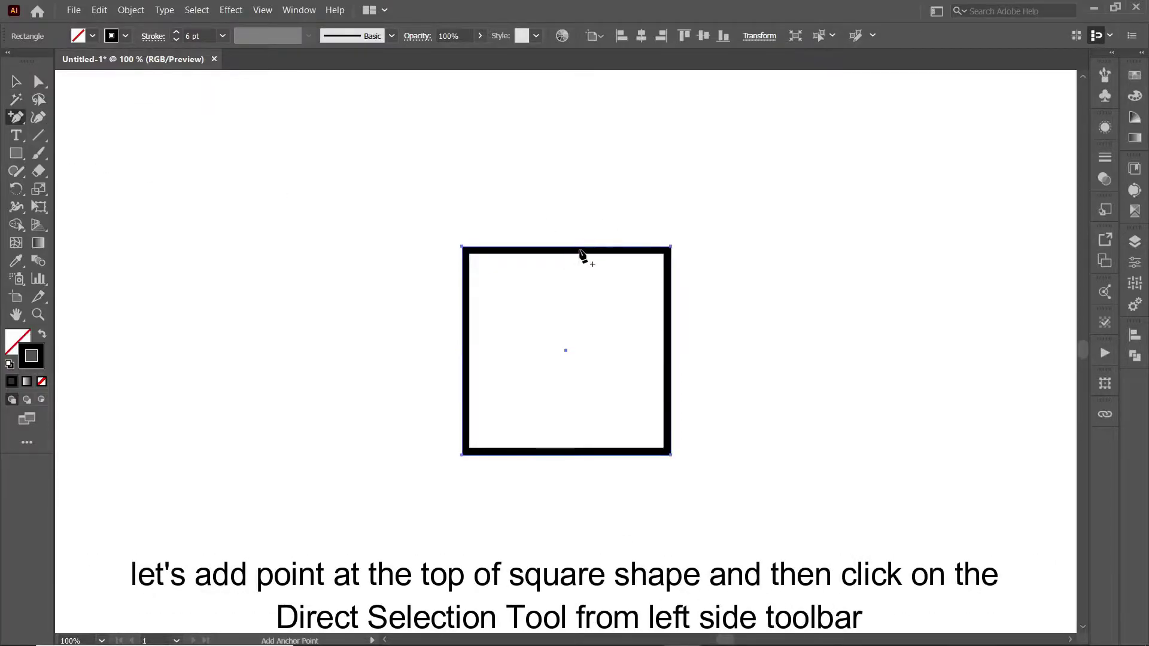
pyautogui.click(566, 246)
pyautogui.click(38, 81)
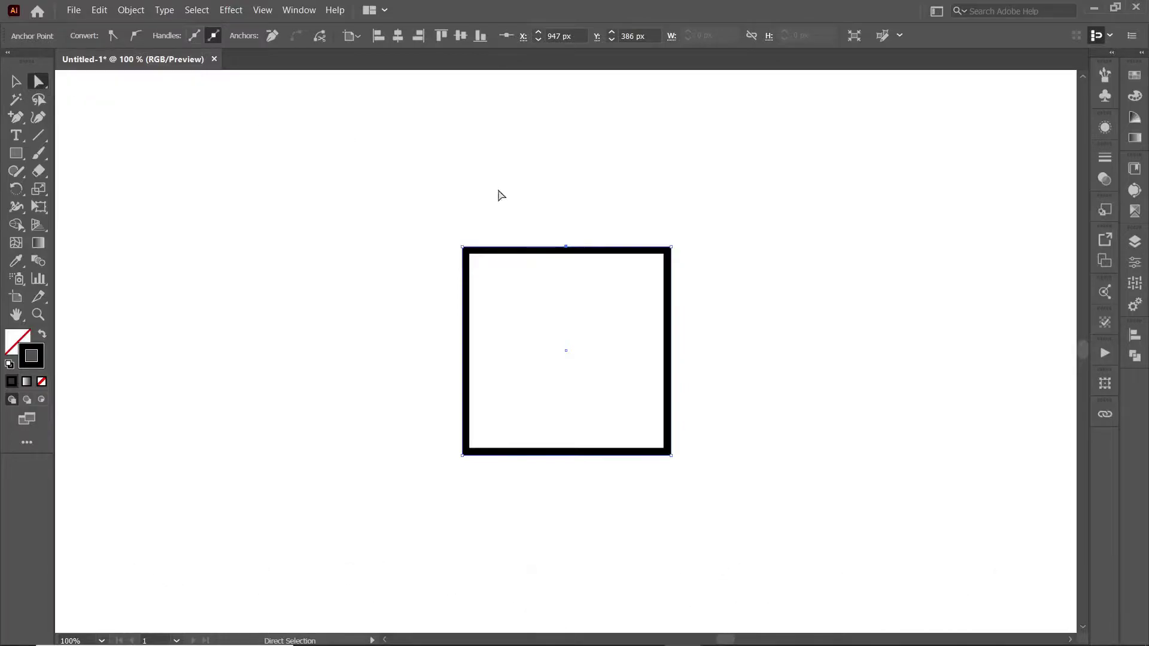
pyautogui.moveTo(566, 246); pyautogui.dragTo(567, 183)
pyautogui.click(736, 207)
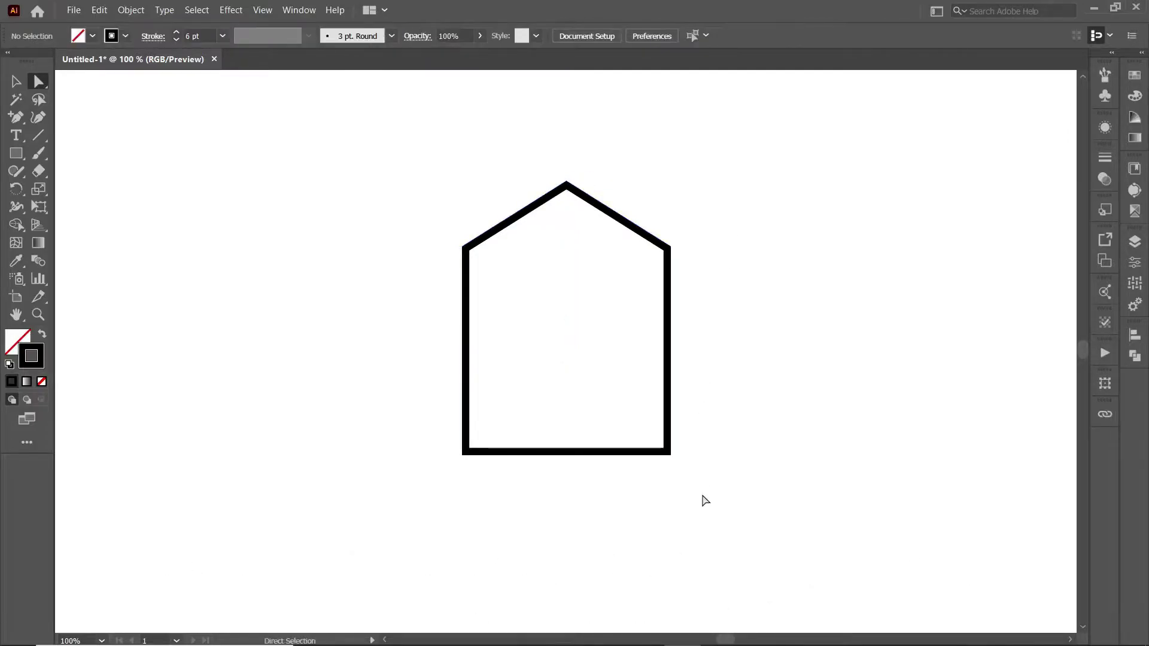
pyautogui.moveTo(702, 495)
pyautogui.mouseDown()
pyautogui.moveTo(399, 446)
pyautogui.moveTo(466, 402)
pyautogui.moveTo(467, 381)
pyautogui.mouseUp()
# Narrow the house outline to about 158 px wide, bringing both walls inward
pyautogui.click(467, 429)
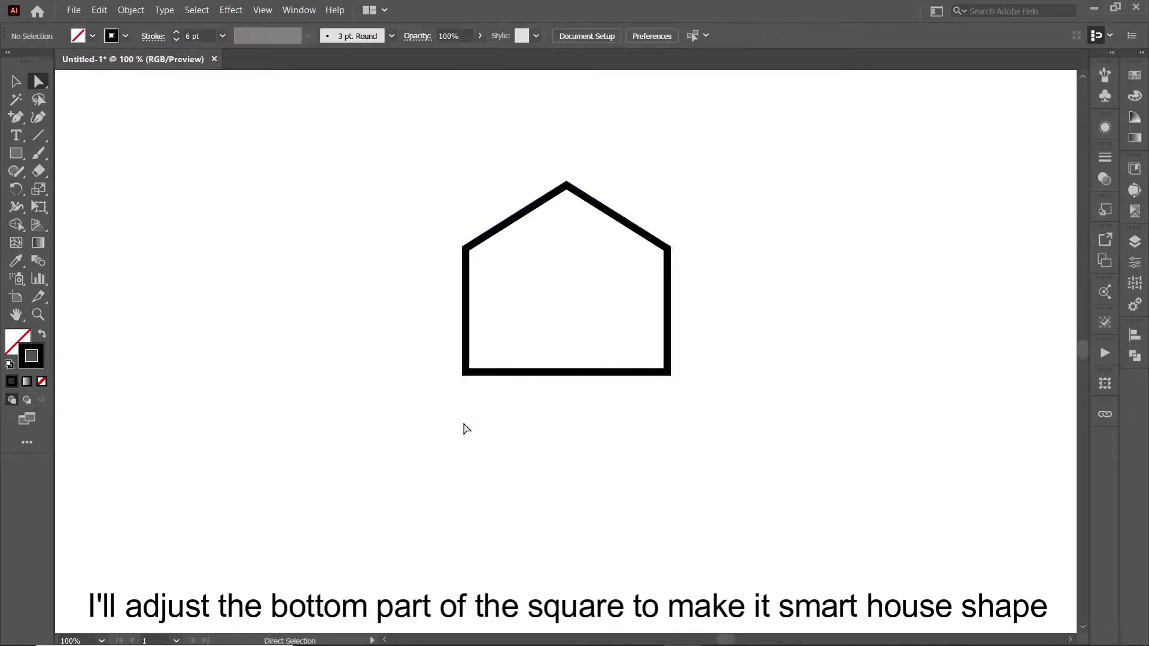
pyautogui.click(16, 81)
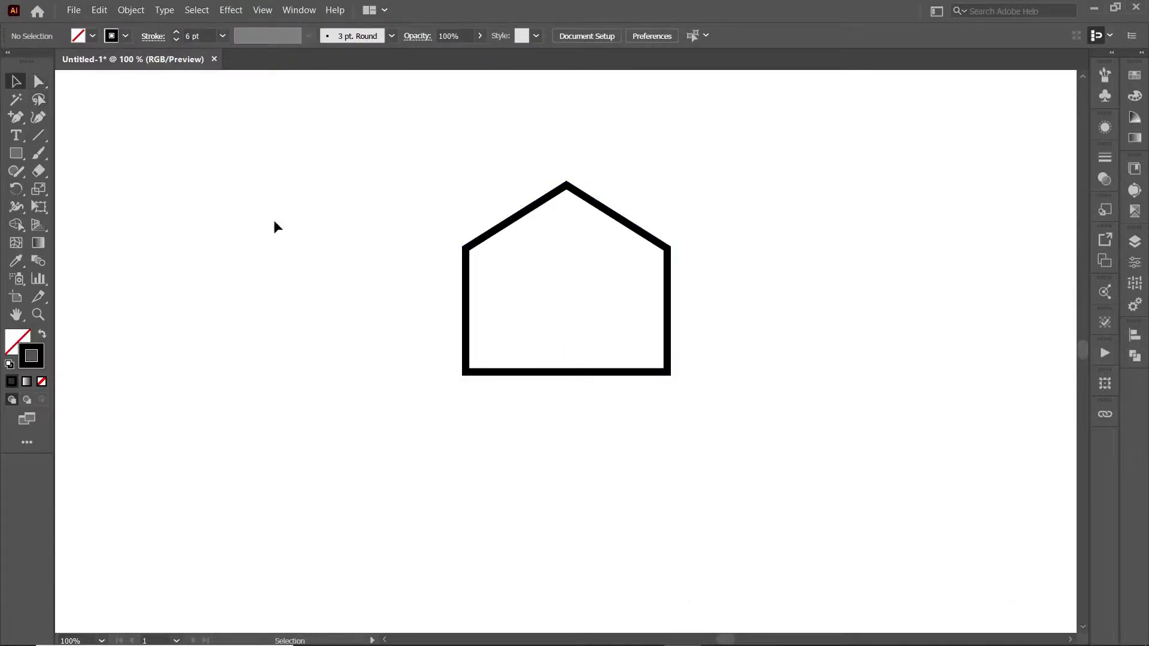
pyautogui.moveTo(445, 164); pyautogui.dragTo(712, 456)
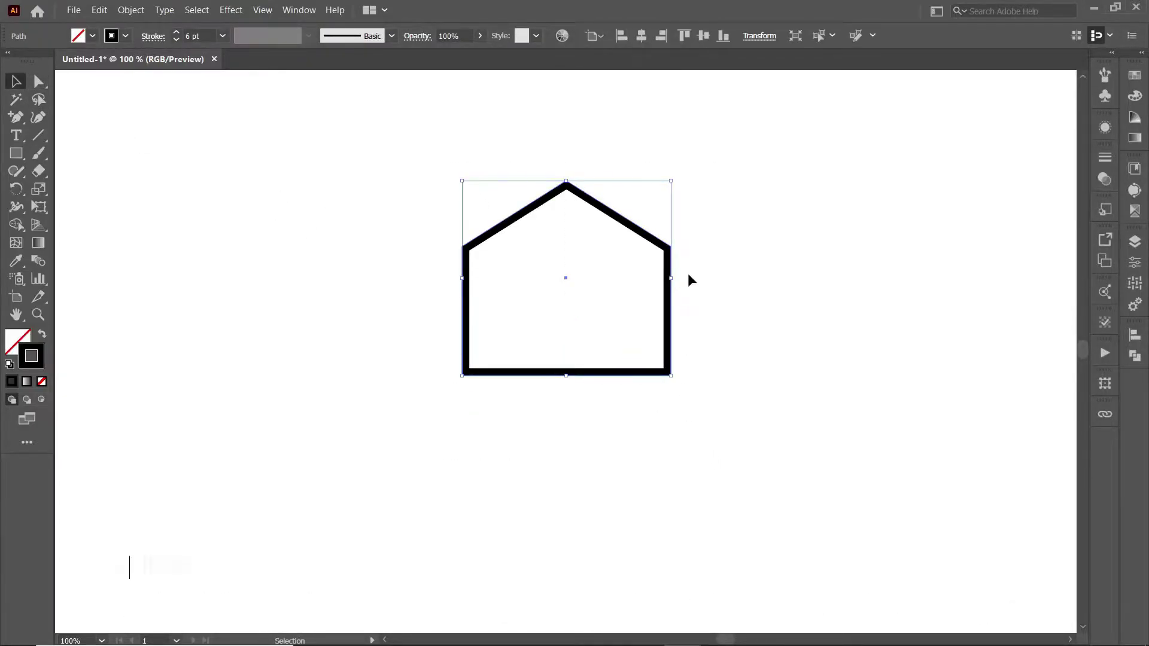
pyautogui.moveTo(671, 278); pyautogui.dragTo(658, 277)
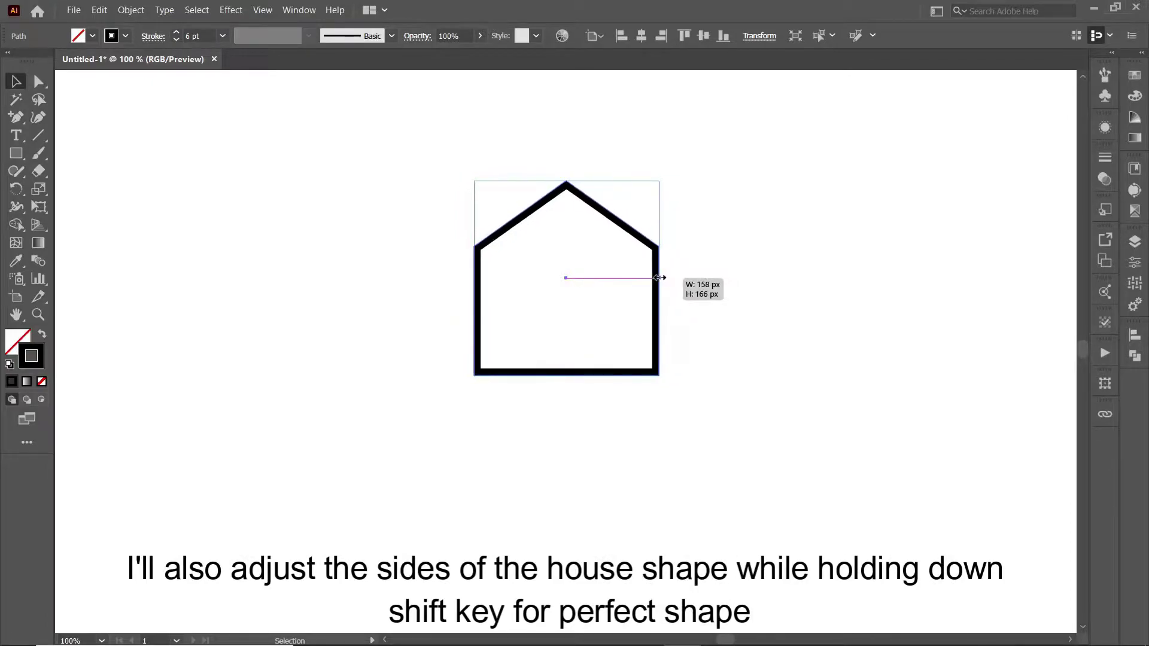
pyautogui.click(688, 332)
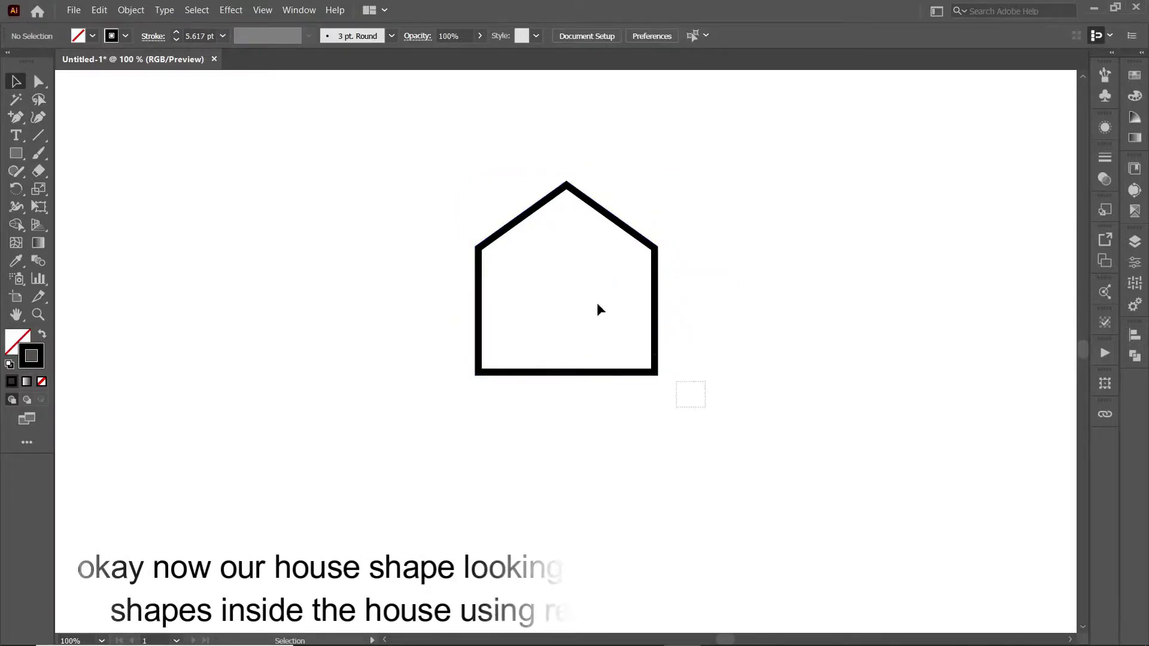
pyautogui.click(498, 233)
pyautogui.click(395, 167)
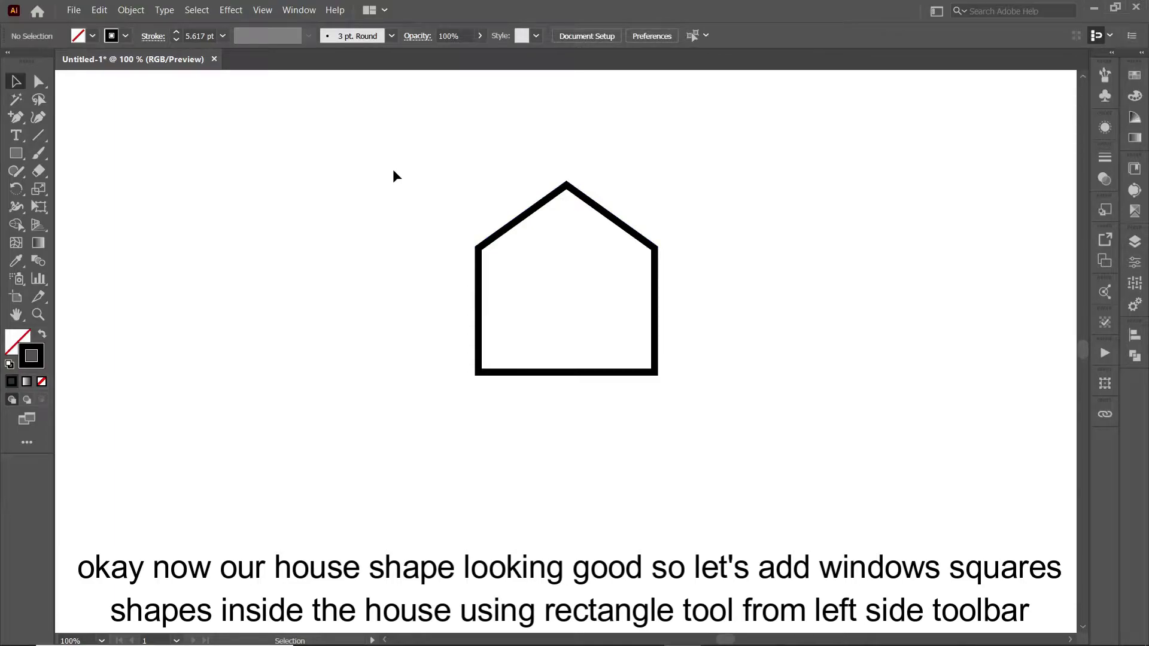
# Draw a small solid black square window with no outline inside the house
pyautogui.click(16, 153)
pyautogui.moveTo(545, 271); pyautogui.dragTo(558, 284)
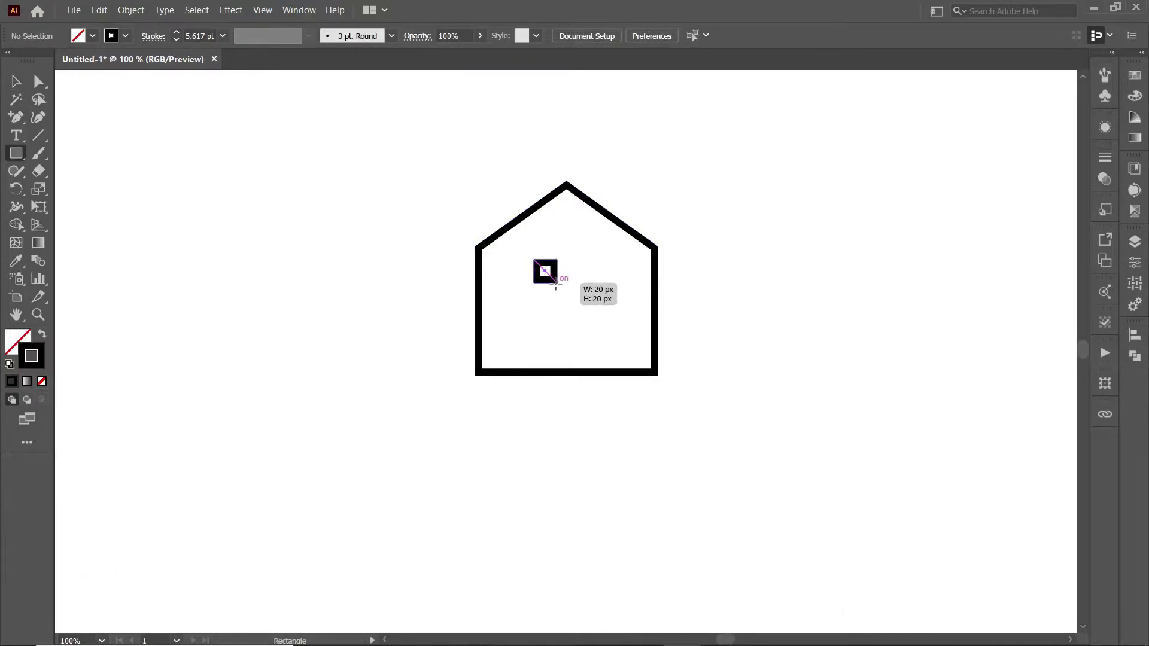
pyautogui.click(42, 338)
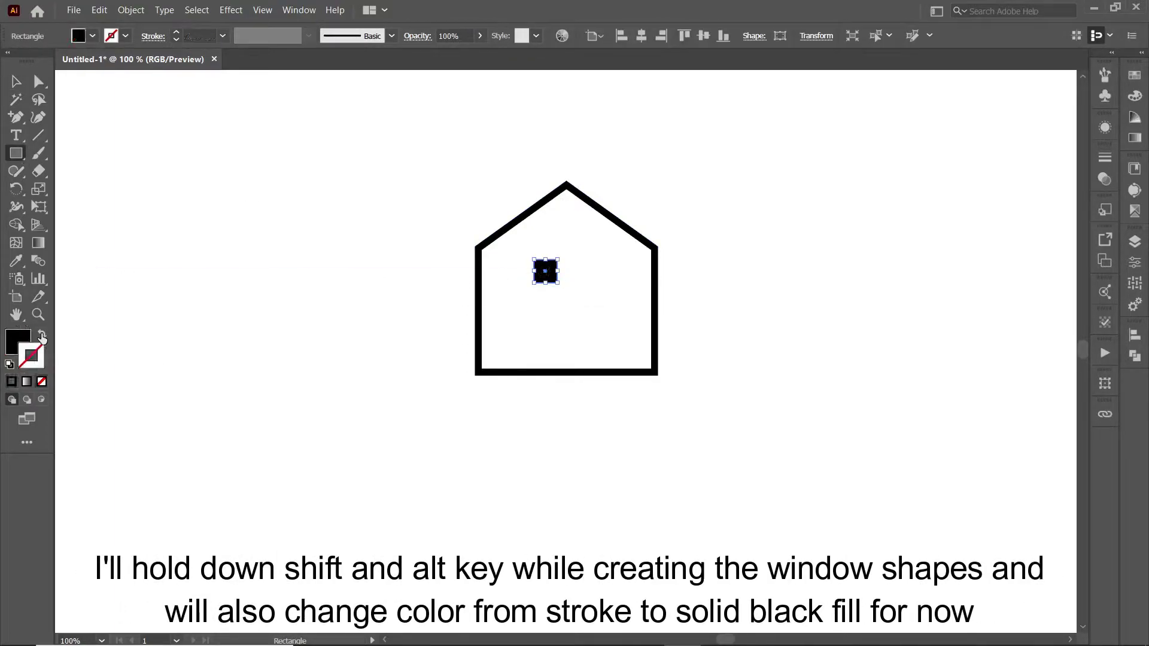
pyautogui.click(27, 341)
pyautogui.press('v')
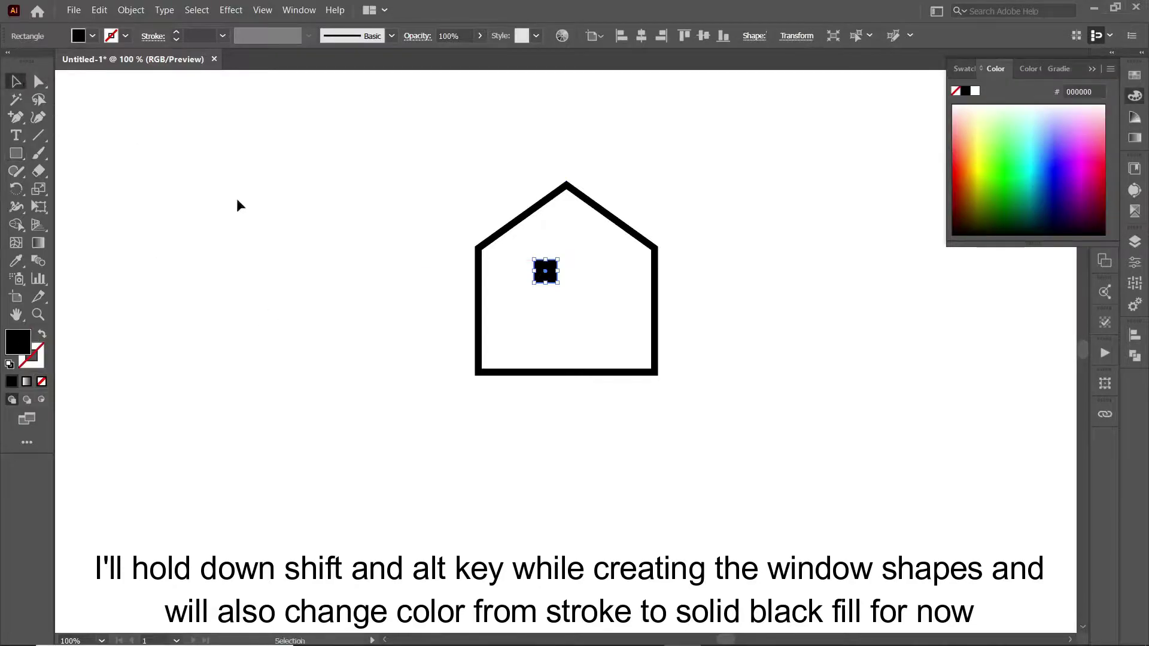
pyautogui.click(239, 203)
# Duplicate the window into a 2×2 grid of squares and group them
pyautogui.moveTo(548, 284)
pyautogui.mouseDown()
pyautogui.moveTo(577, 284)
pyautogui.moveTo(575, 310)
pyautogui.mouseUp()
pyautogui.hotkey('ctrl', 'a')
pyautogui.click(485, 308)
pyautogui.keyDown('shift'); pyautogui.click(575, 275); pyautogui.keyUp('shift')
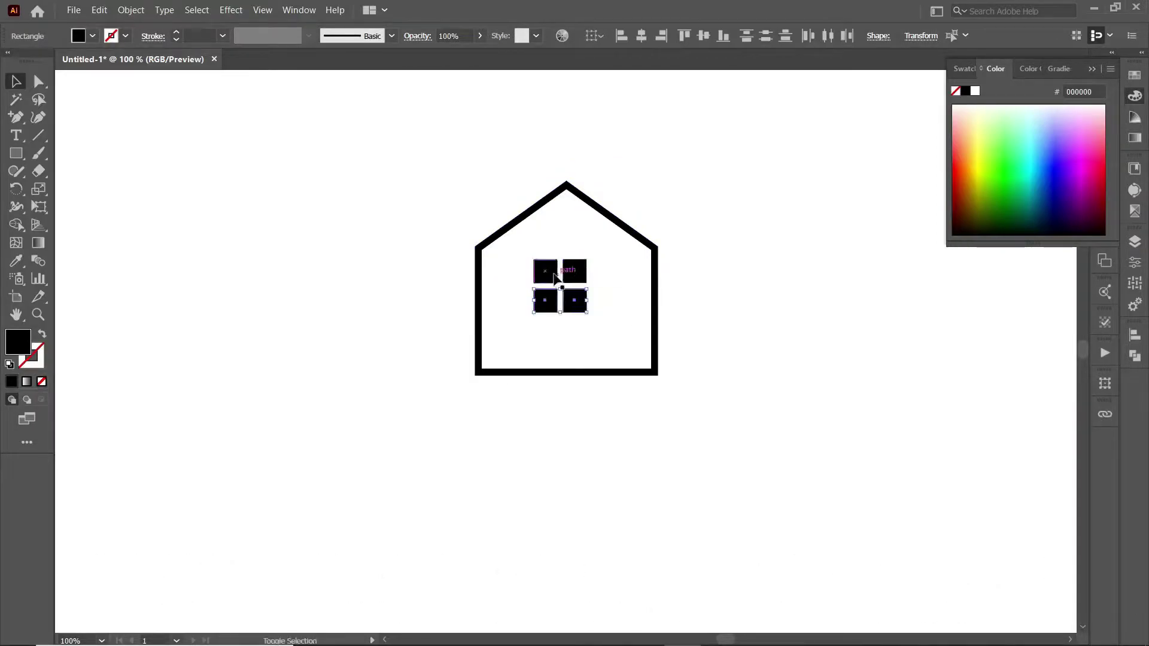
pyautogui.click(136, 14)
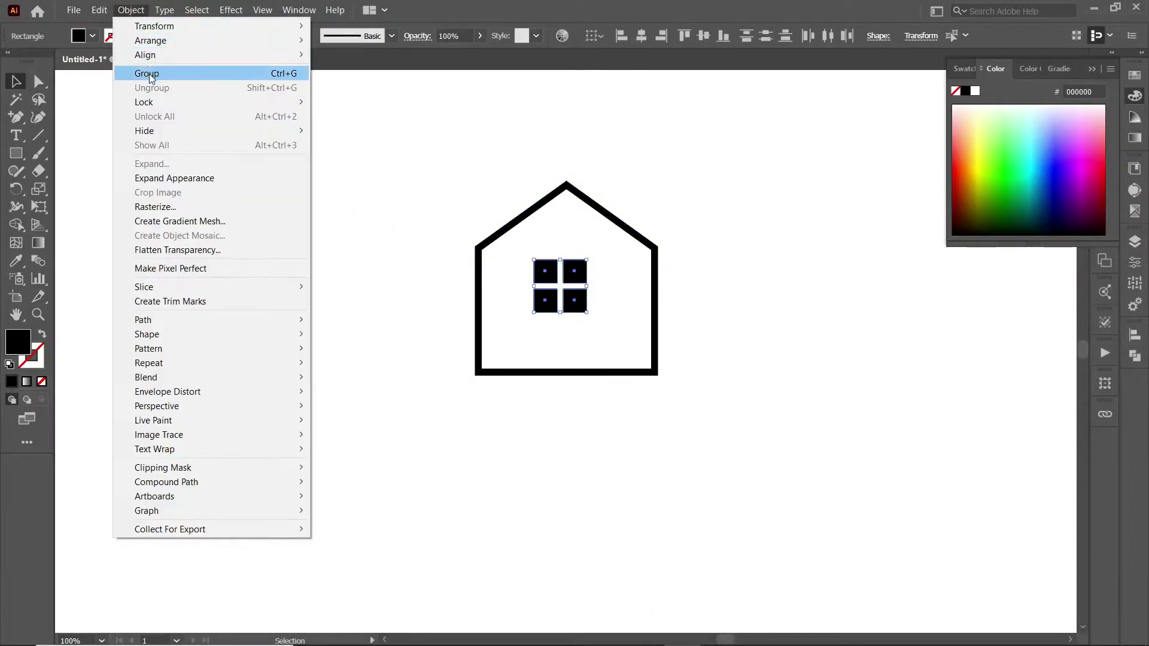
pyautogui.click(149, 74)
# Centre the window group horizontally in the house and enlarge it to fit
pyautogui.moveTo(441, 168); pyautogui.dragTo(628, 393)
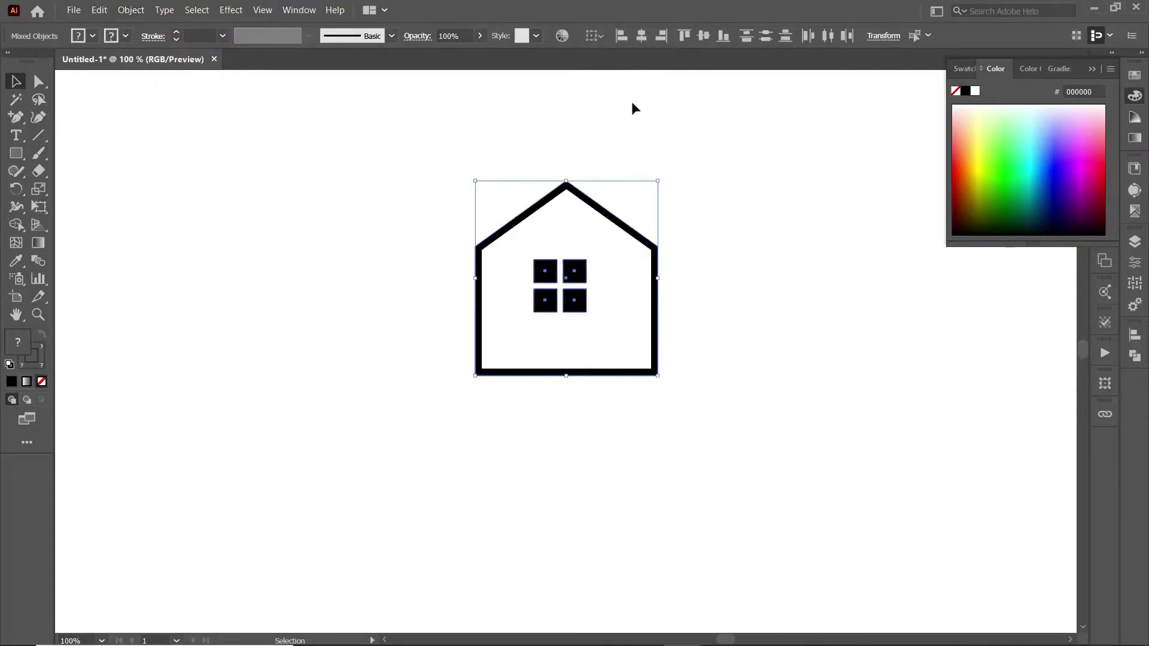
pyautogui.click(638, 41)
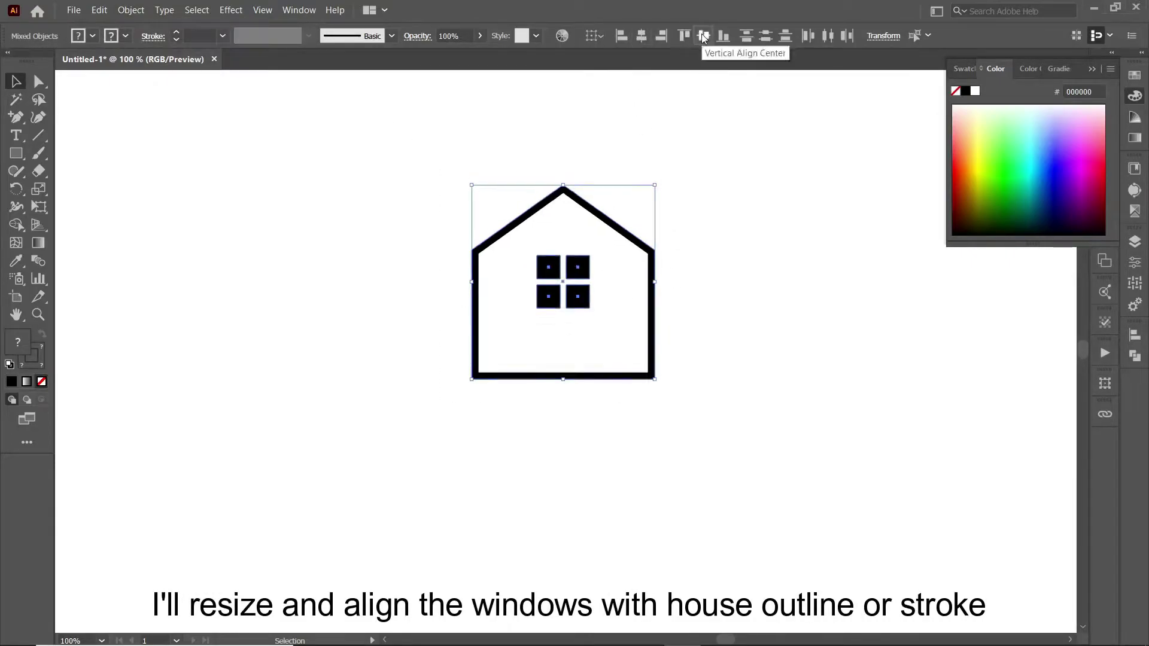
pyautogui.click(665, 229)
pyautogui.click(585, 313)
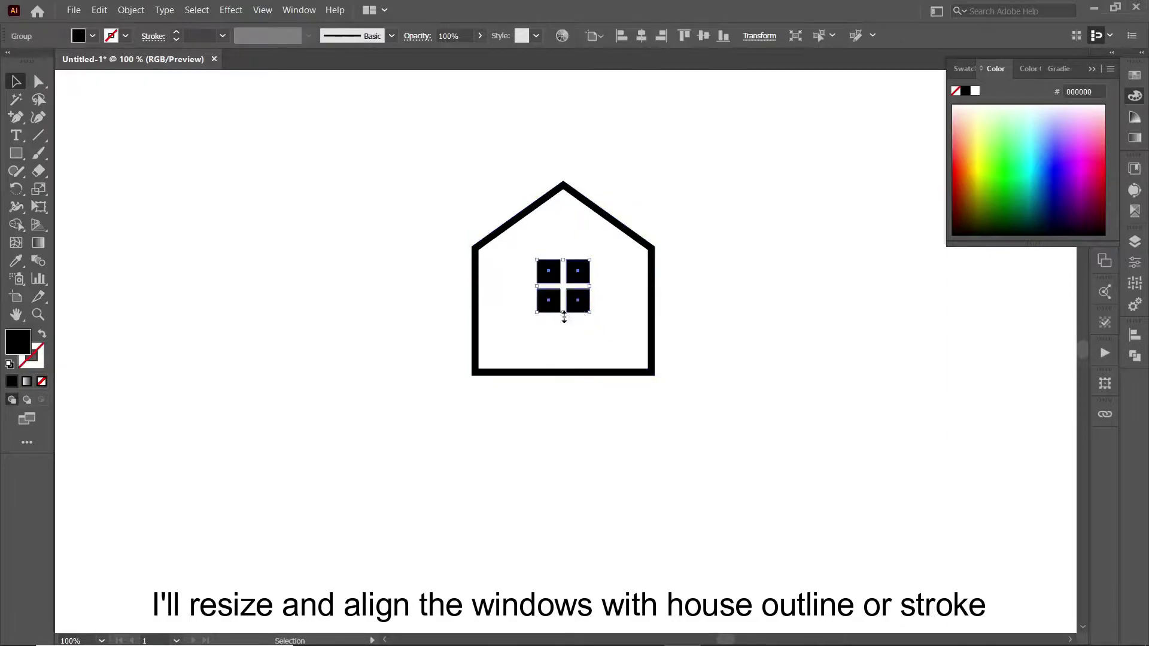
pyautogui.moveTo(589, 312)
pyautogui.mouseDown()
pyautogui.moveTo(595, 326)
pyautogui.moveTo(580, 307)
pyautogui.mouseUp()
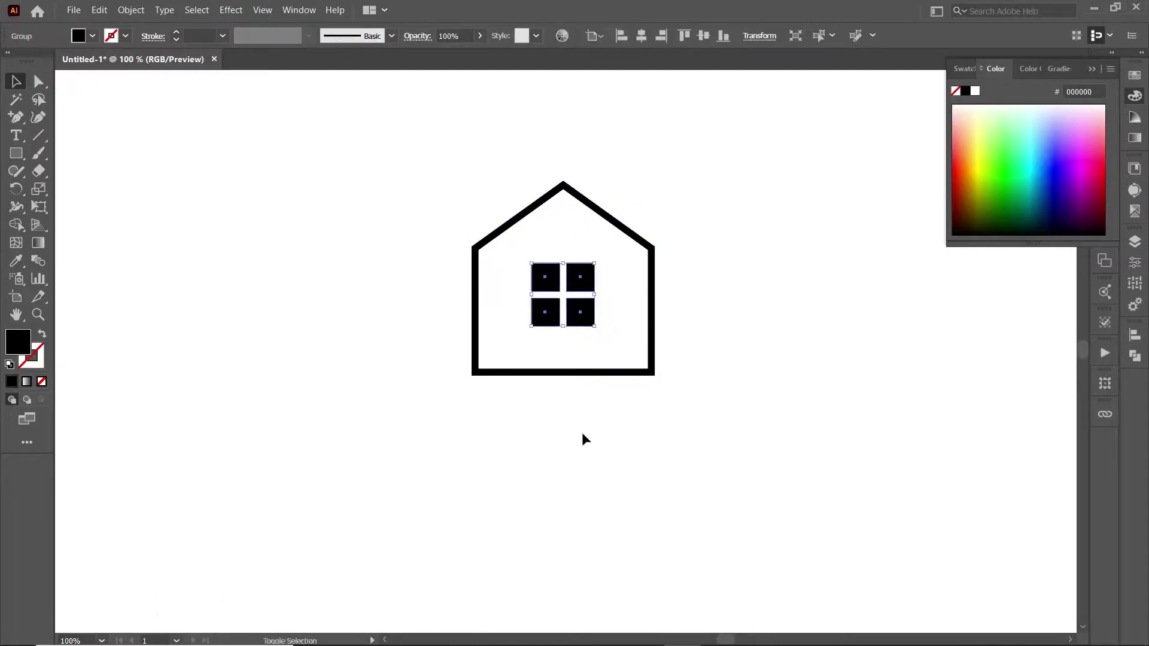
pyautogui.moveTo(582, 432); pyautogui.dragTo(598, 135)
pyautogui.click(590, 113)
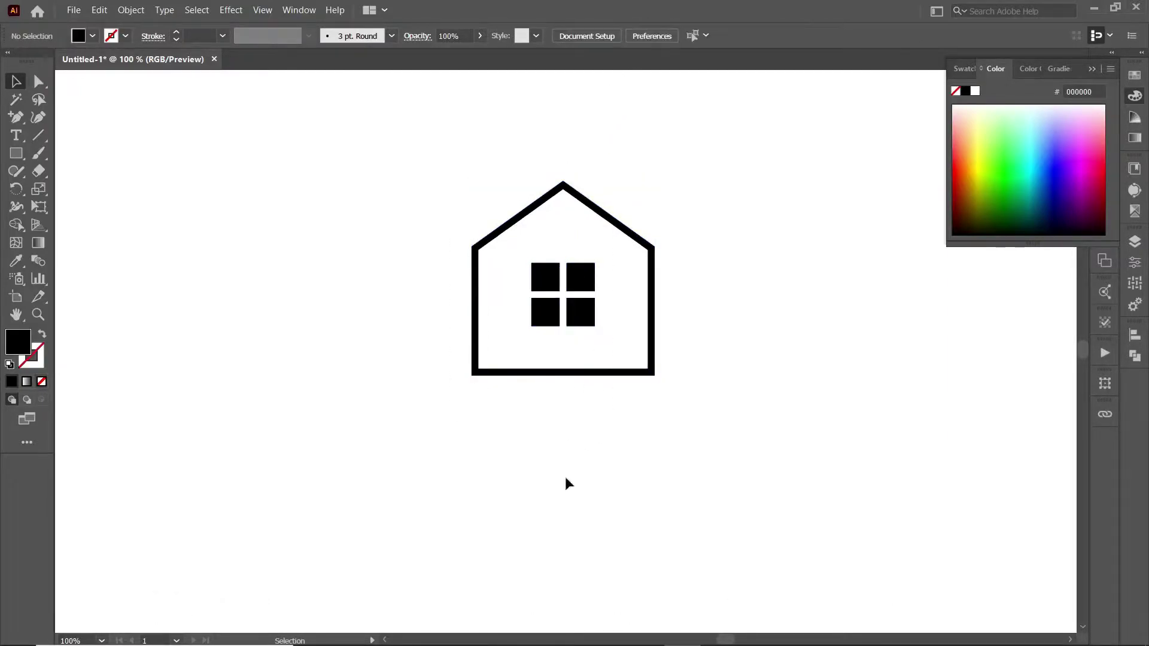
# Draw a wide outlined rectangle under the house with a 6 pt black stroke
pyautogui.click(16, 154)
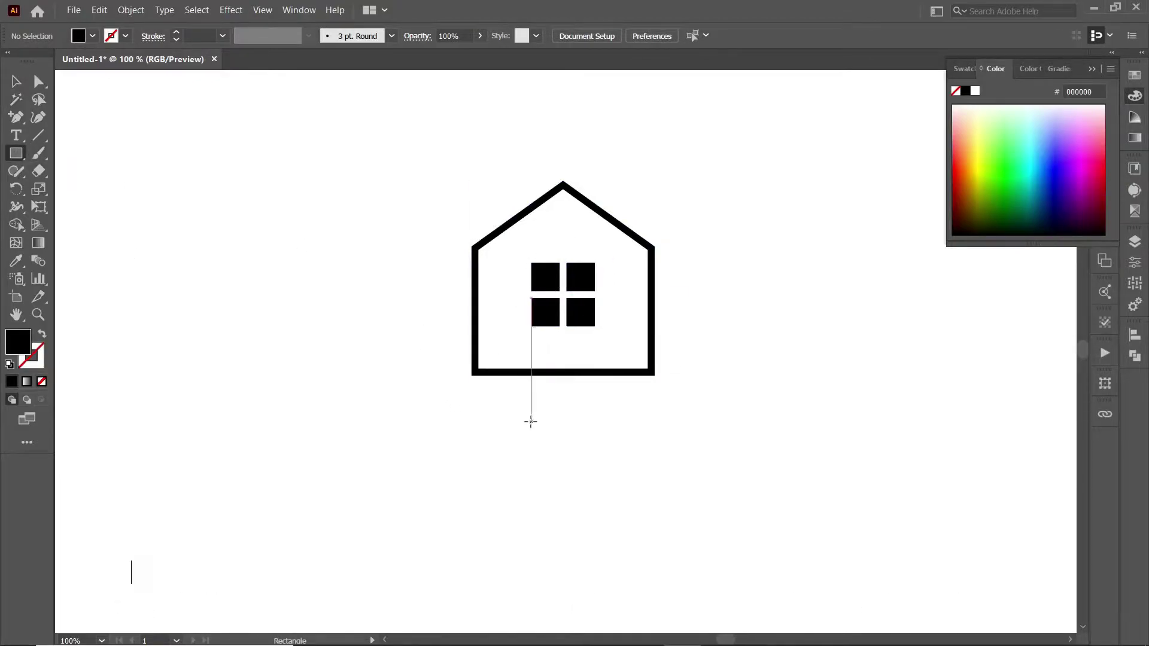
pyautogui.moveTo(460, 383); pyautogui.dragTo(667, 433)
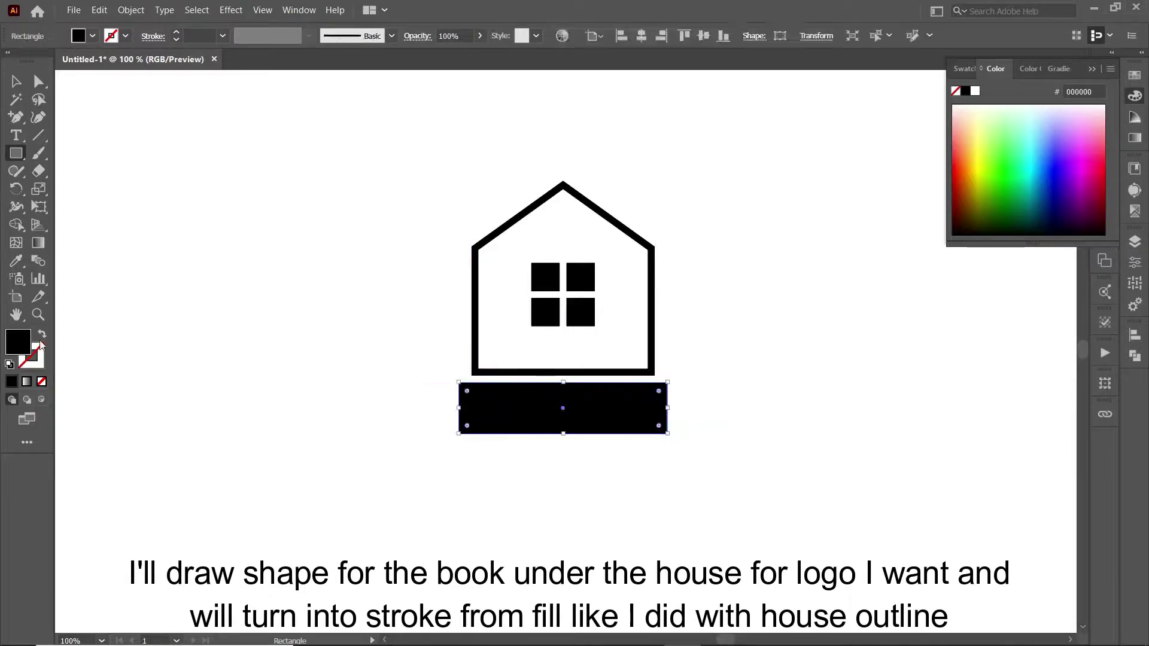
pyautogui.click(42, 334)
pyautogui.click(17, 81)
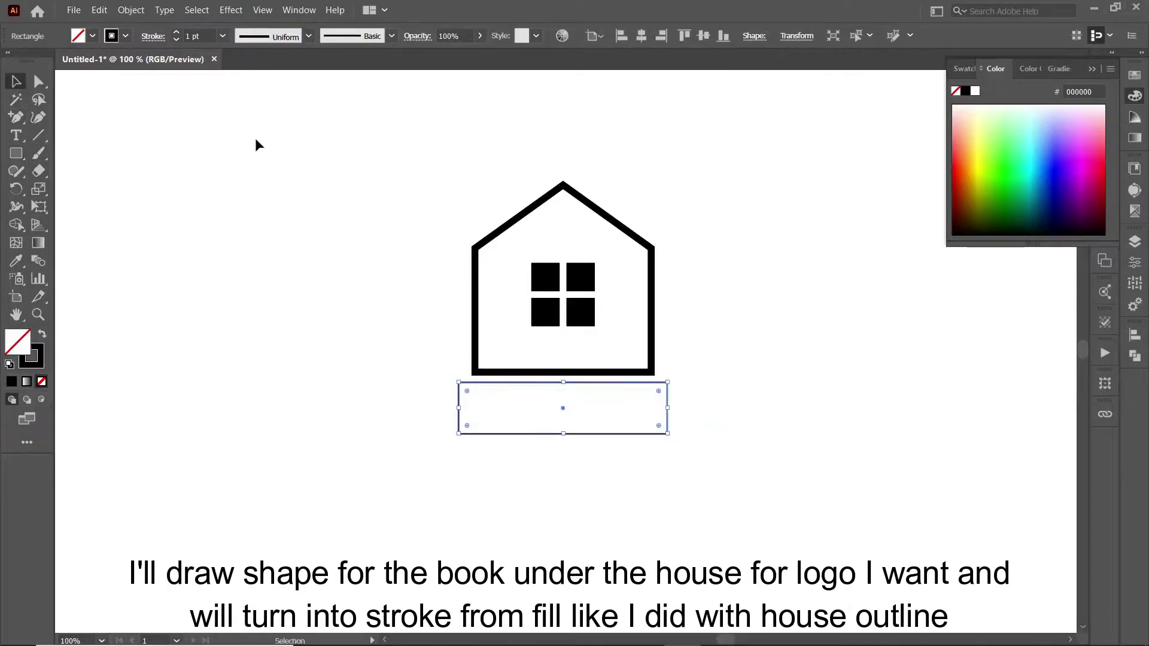
pyautogui.click(176, 32)
pyautogui.click(176, 32)
pyautogui.click(176, 32)
pyautogui.click(308, 383)
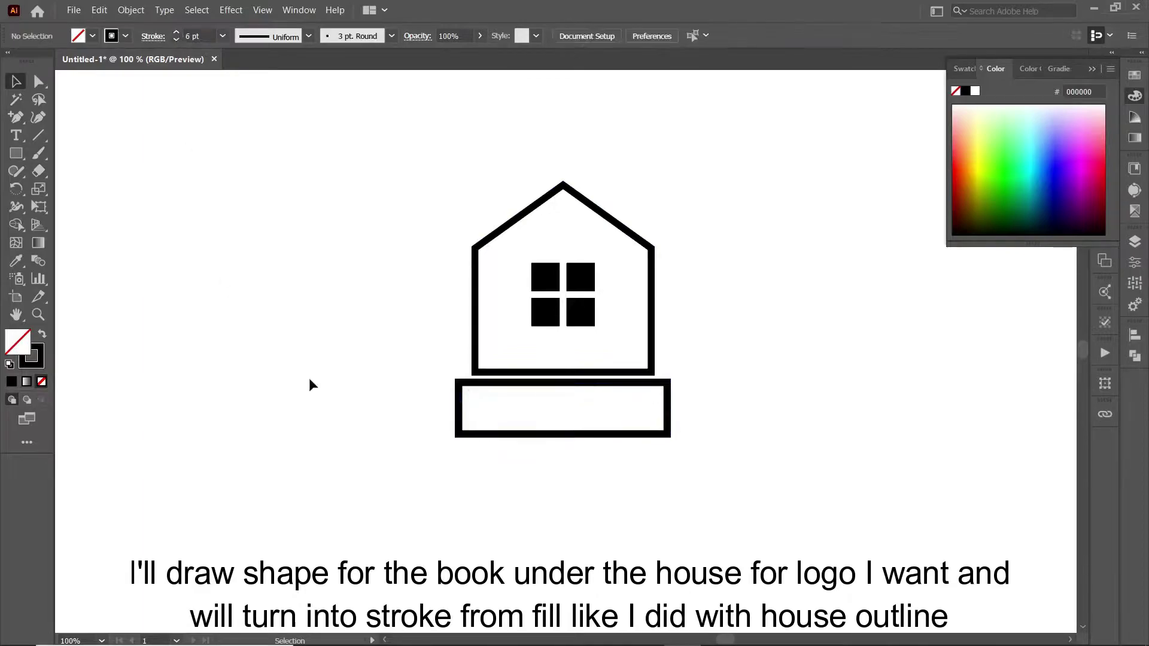
# Make the book rectangle taller and wider than the house's sides
pyautogui.click(622, 435)
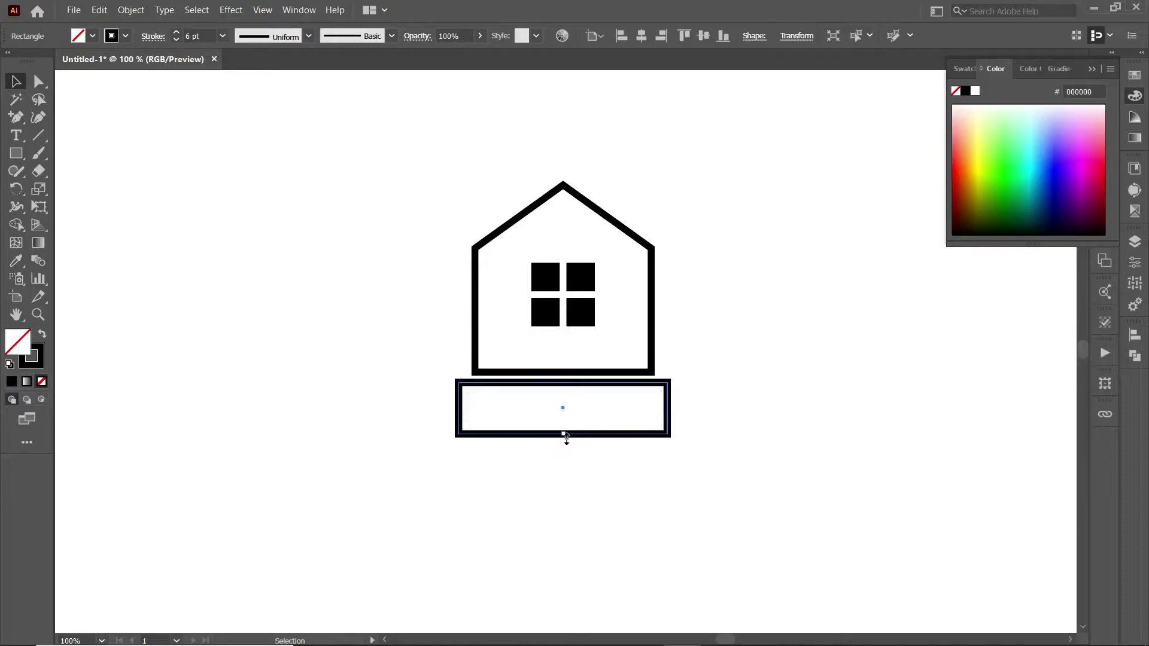
pyautogui.moveTo(566, 436); pyautogui.dragTo(567, 442)
pyautogui.moveTo(673, 409); pyautogui.dragTo(694, 412)
pyautogui.moveTo(664, 462); pyautogui.dragTo(631, 422)
# Fully round the rectangle's two left corner points into a single curved book spine
pyautogui.click(333, 390)
pyautogui.click(38, 81)
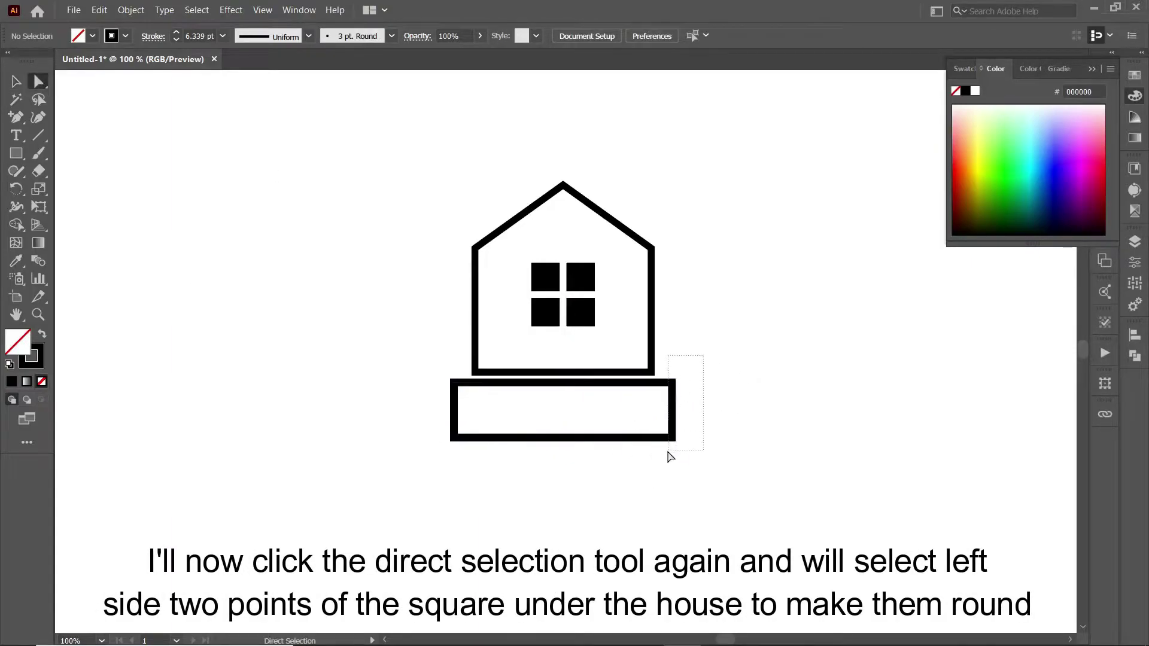
pyautogui.moveTo(670, 458); pyautogui.dragTo(666, 455)
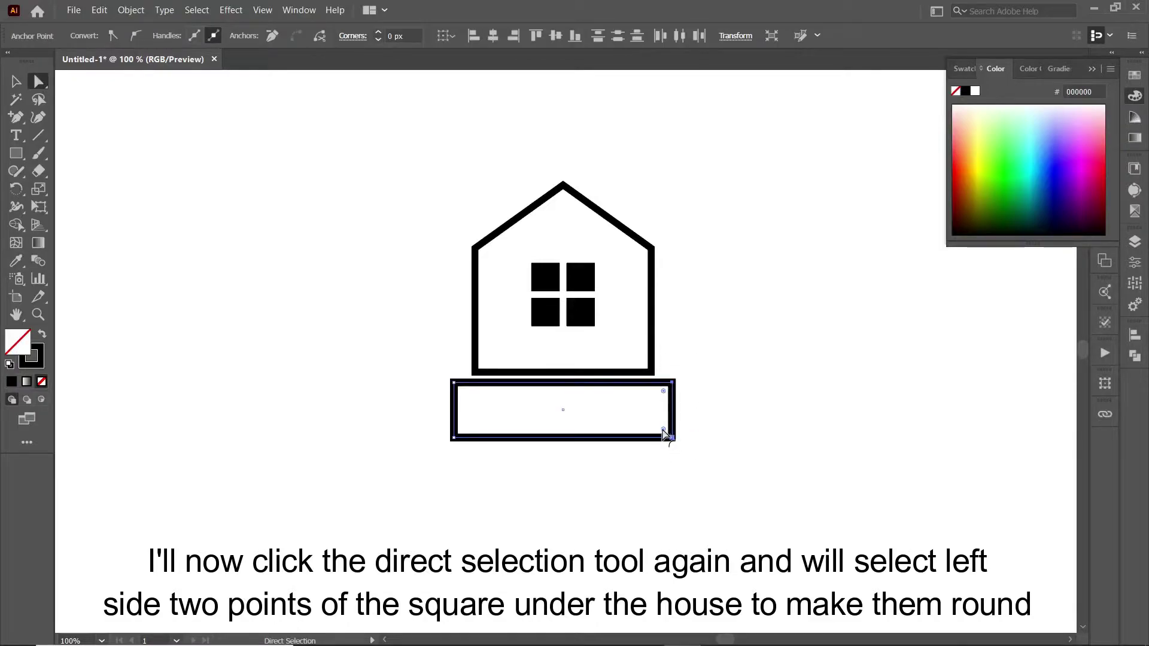
pyautogui.click(652, 468)
pyautogui.moveTo(468, 466); pyautogui.dragTo(466, 464)
pyautogui.moveTo(462, 395); pyautogui.dragTo(561, 407)
pyautogui.click(565, 476)
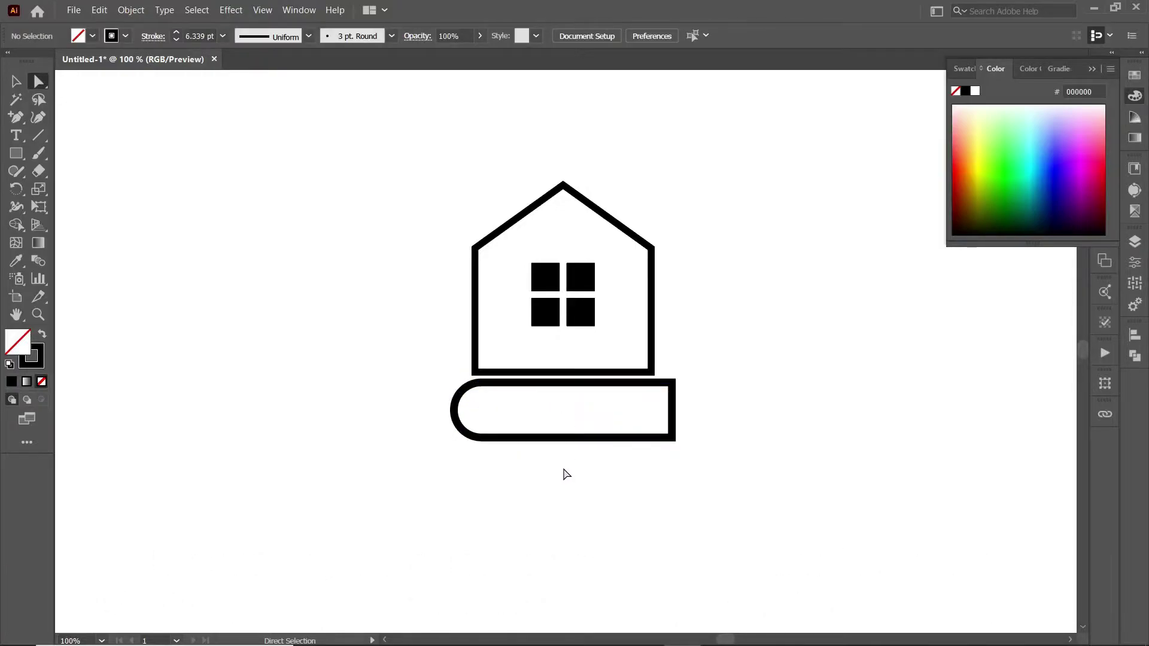
# Make a level copy of the rounded rectangle shifted right, and select both shapes
pyautogui.click(17, 81)
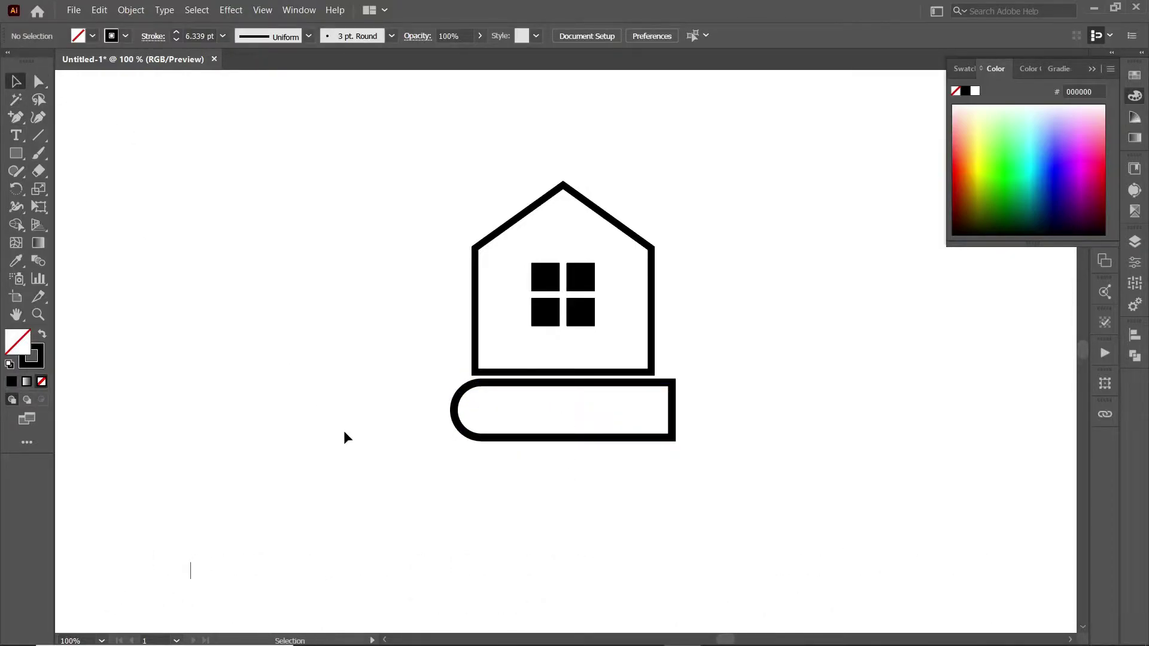
pyautogui.click(563, 439)
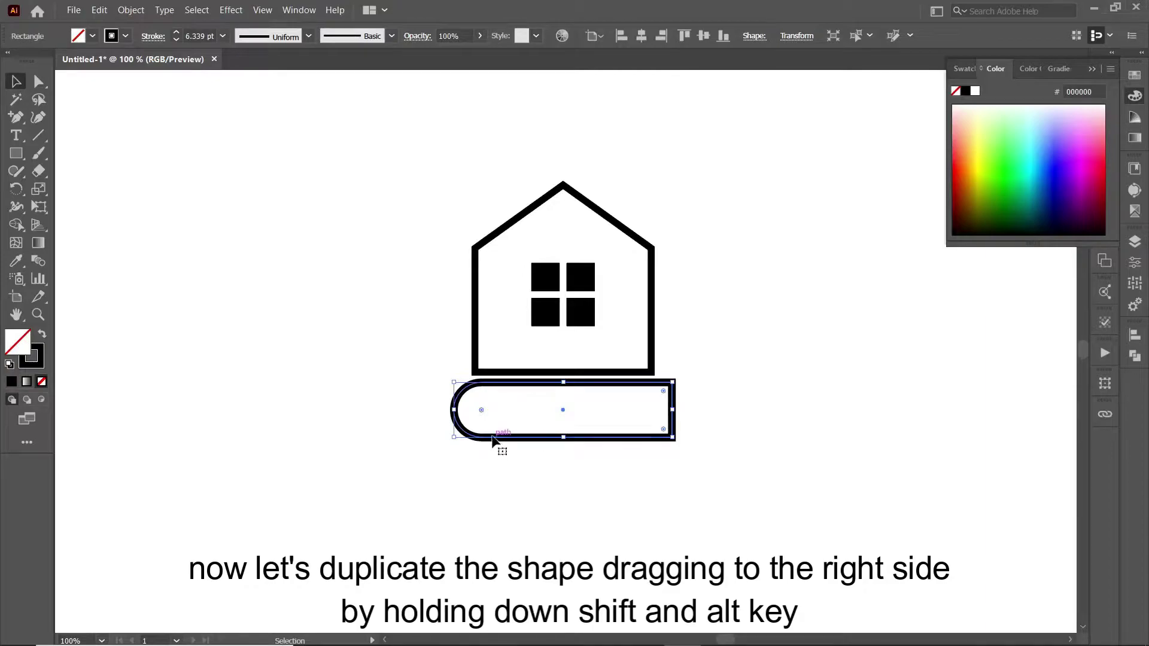
pyautogui.moveTo(492, 440); pyautogui.dragTo(684, 449)
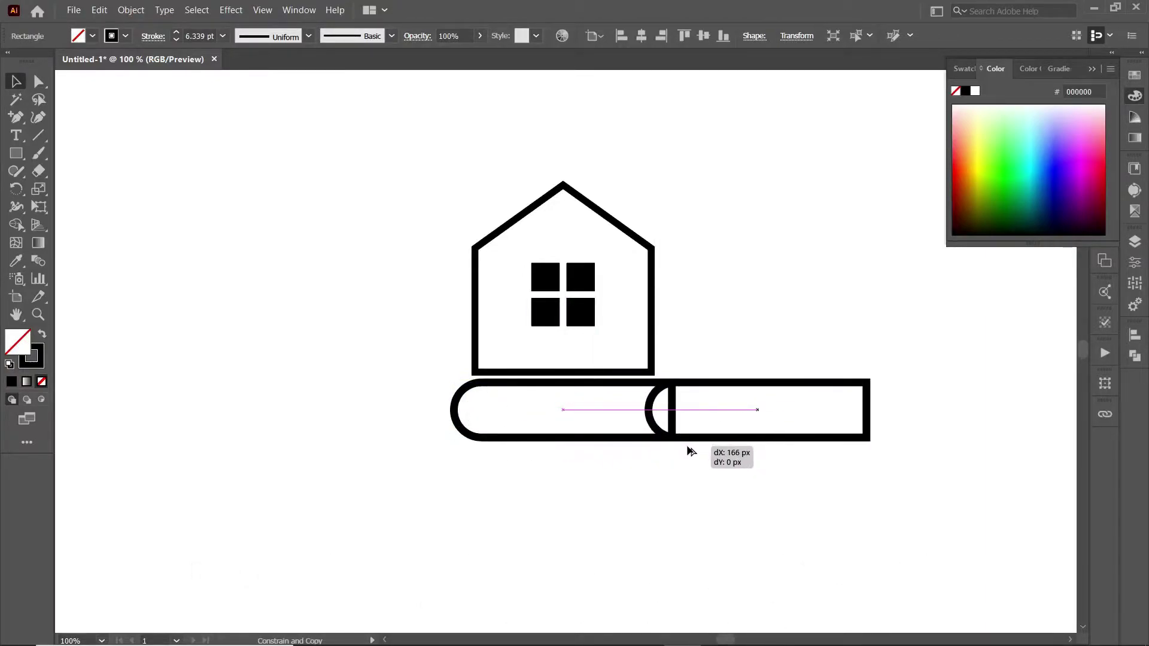
pyautogui.moveTo(683, 449); pyautogui.dragTo(692, 455)
pyautogui.moveTo(769, 506); pyautogui.dragTo(601, 408)
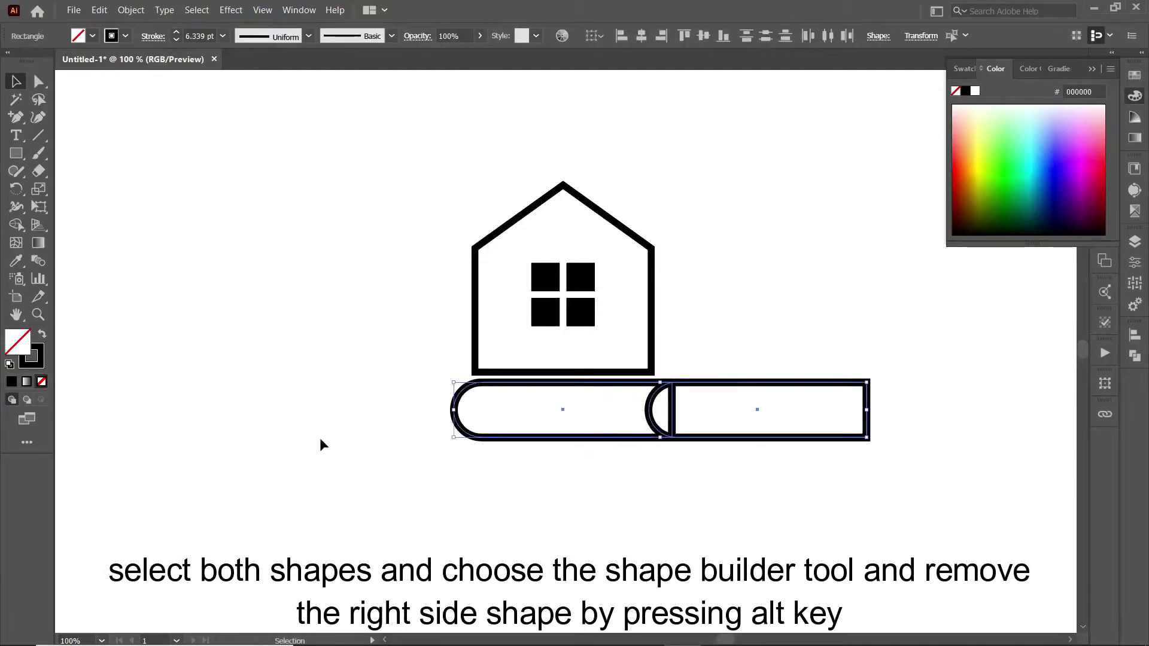
# Remove the right overlapping region with Shape Builder, leaving a concave right end
pyautogui.click(16, 224)
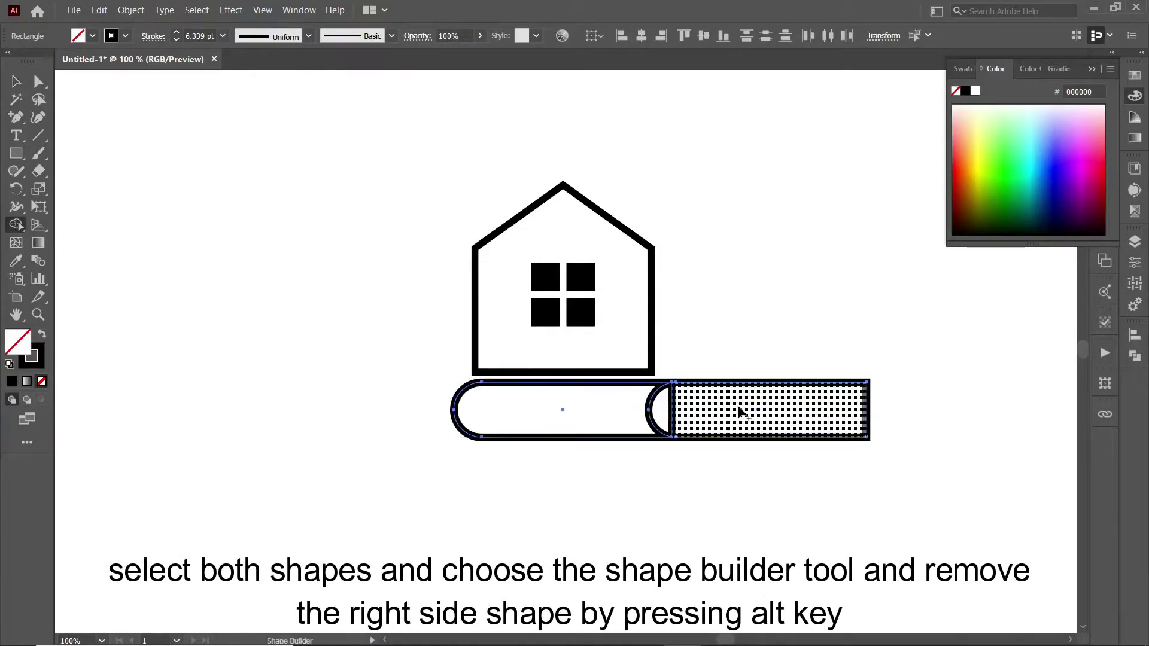
pyautogui.keyDown('alt'); pyautogui.click(661, 410); pyautogui.keyUp('alt')
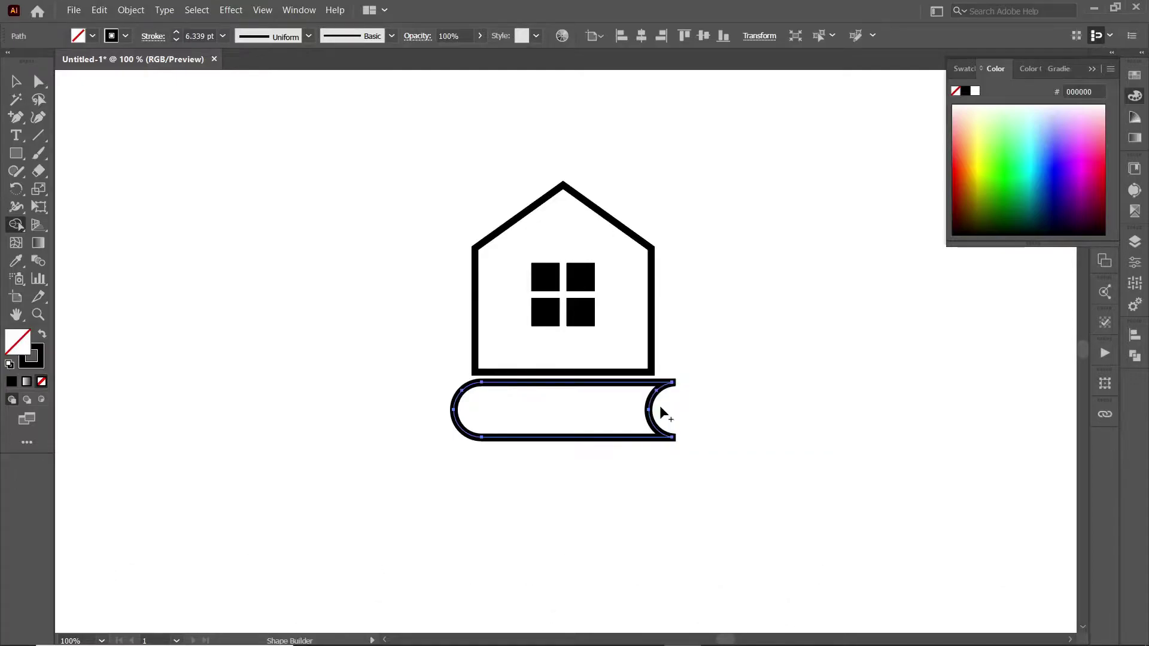
pyautogui.click(22, 88)
pyautogui.click(268, 258)
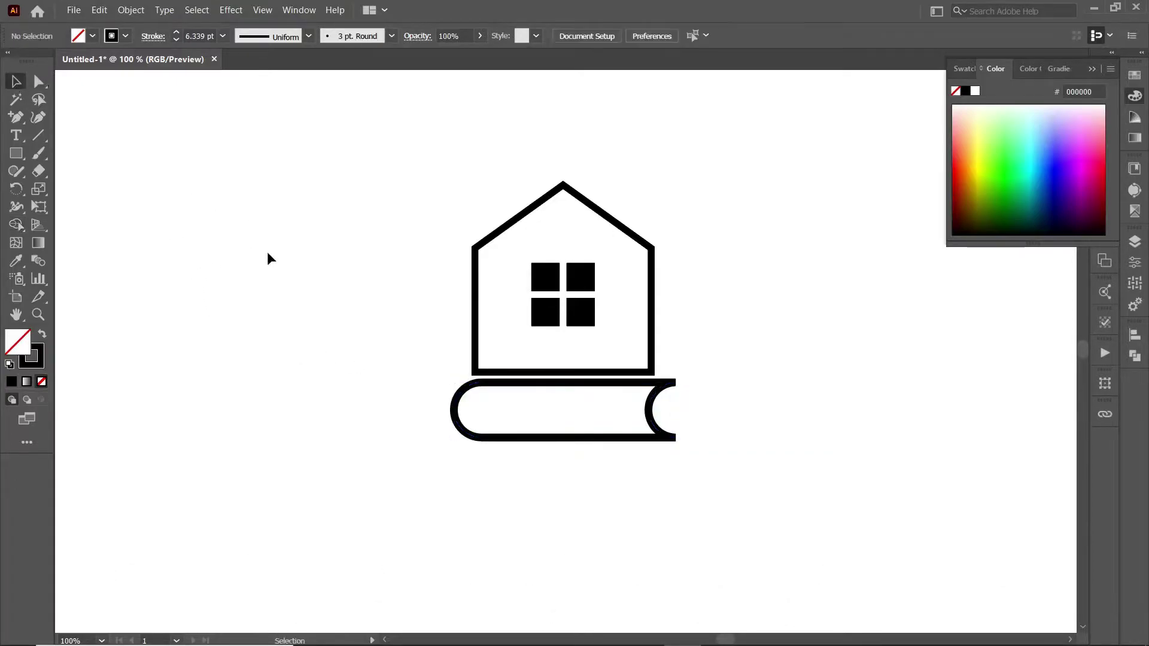
pyautogui.click(578, 439)
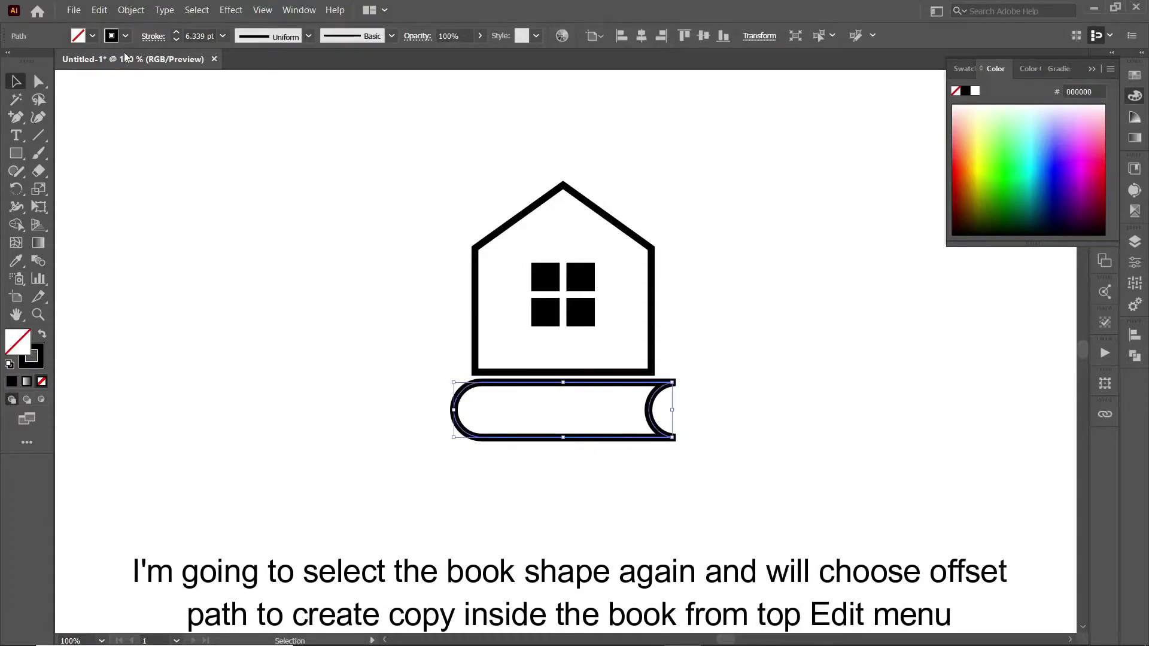
# Preview an Offset Path of -10 px on the book shape via Object > Path
pyautogui.click(129, 11)
pyautogui.moveTo(142, 319)
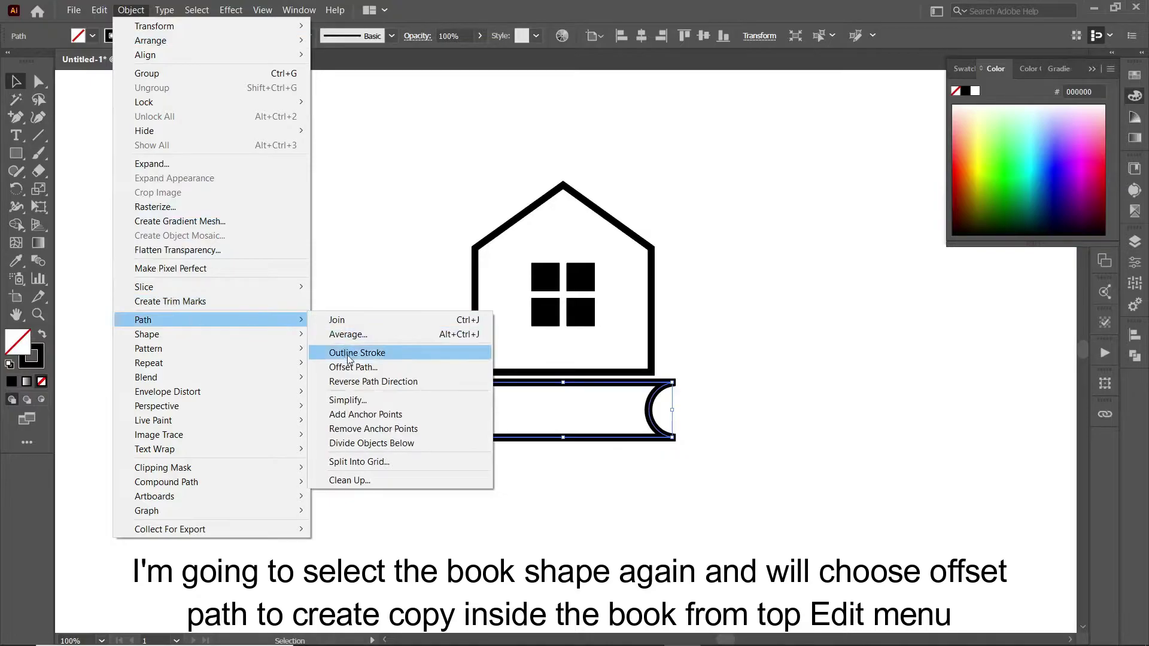
pyautogui.click(353, 367)
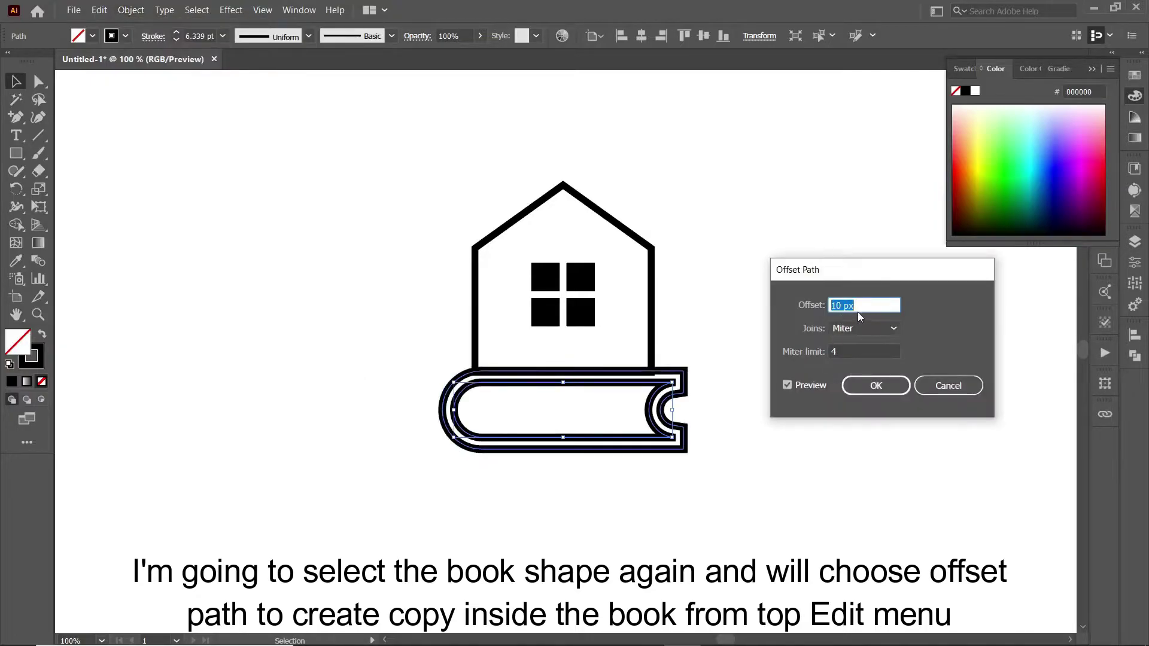
pyautogui.write('-4')
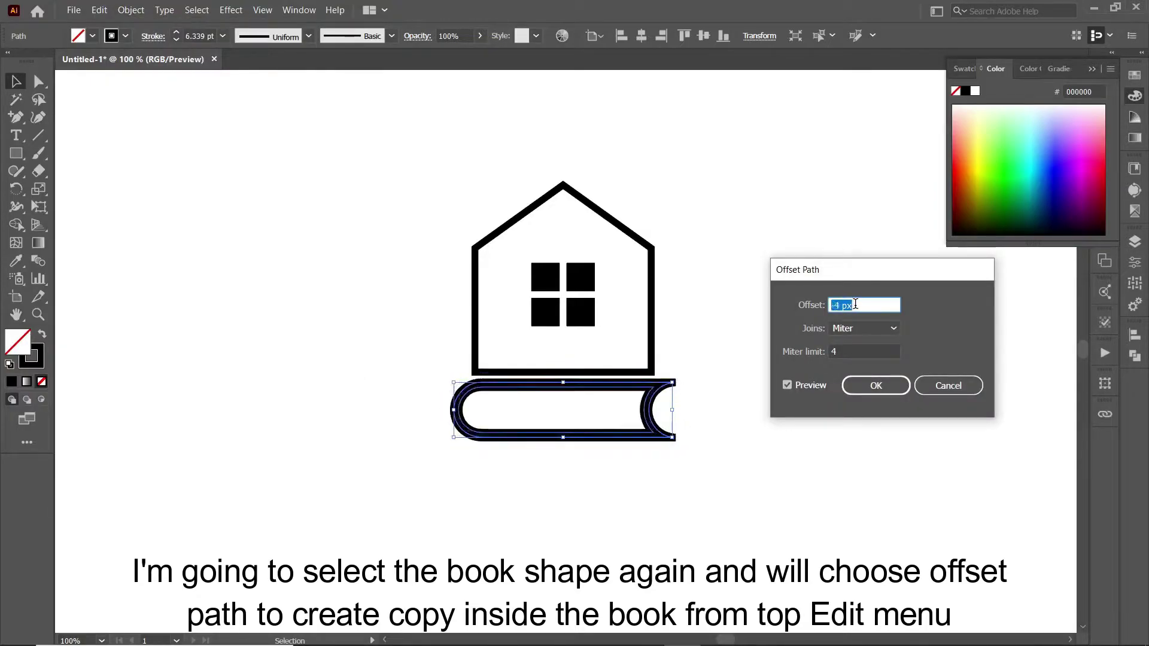
pyautogui.press('Down')
pyautogui.press('Down')
pyautogui.press('Down')
pyautogui.press('Down')
pyautogui.press('Down')
pyautogui.press('Down')
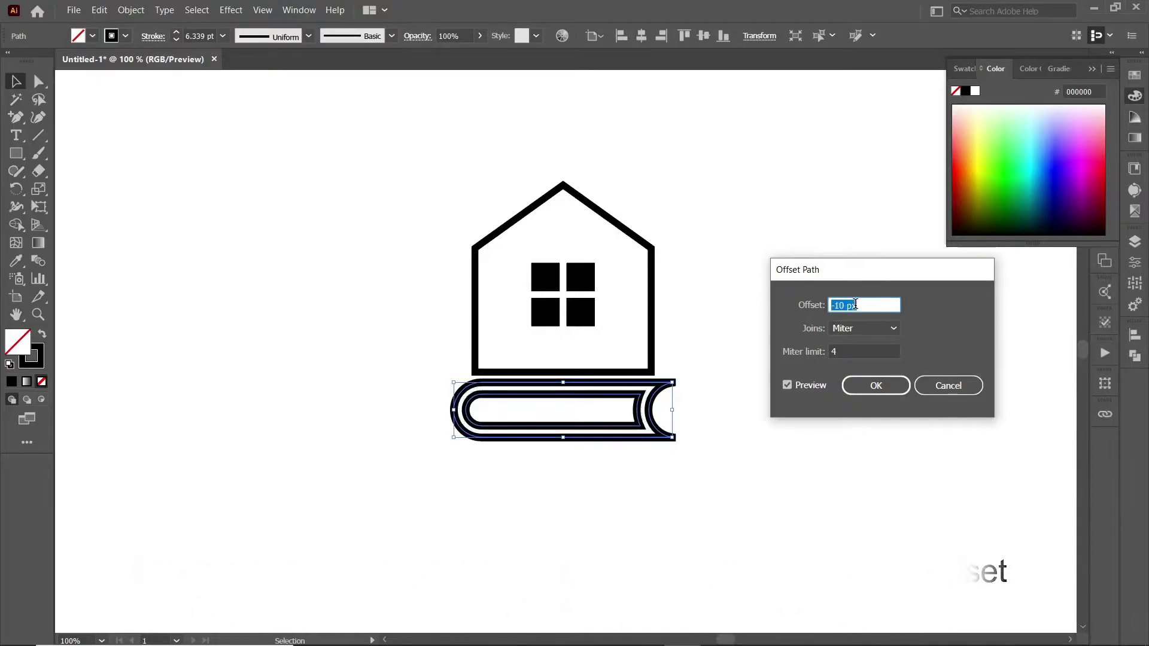
# Apply the -10 px inner offset and draw a straight page line across the book
pyautogui.click(883, 392)
pyautogui.click(661, 493)
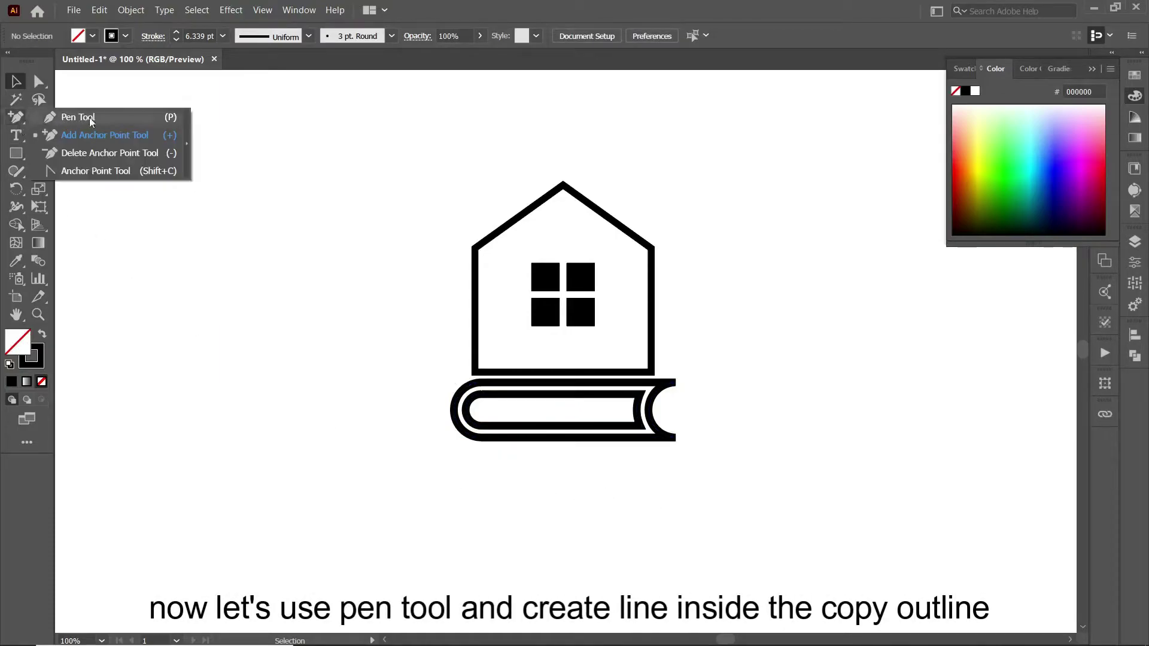
pyautogui.moveTo(16, 117); pyautogui.dragTo(78, 117)
pyautogui.click(465, 410)
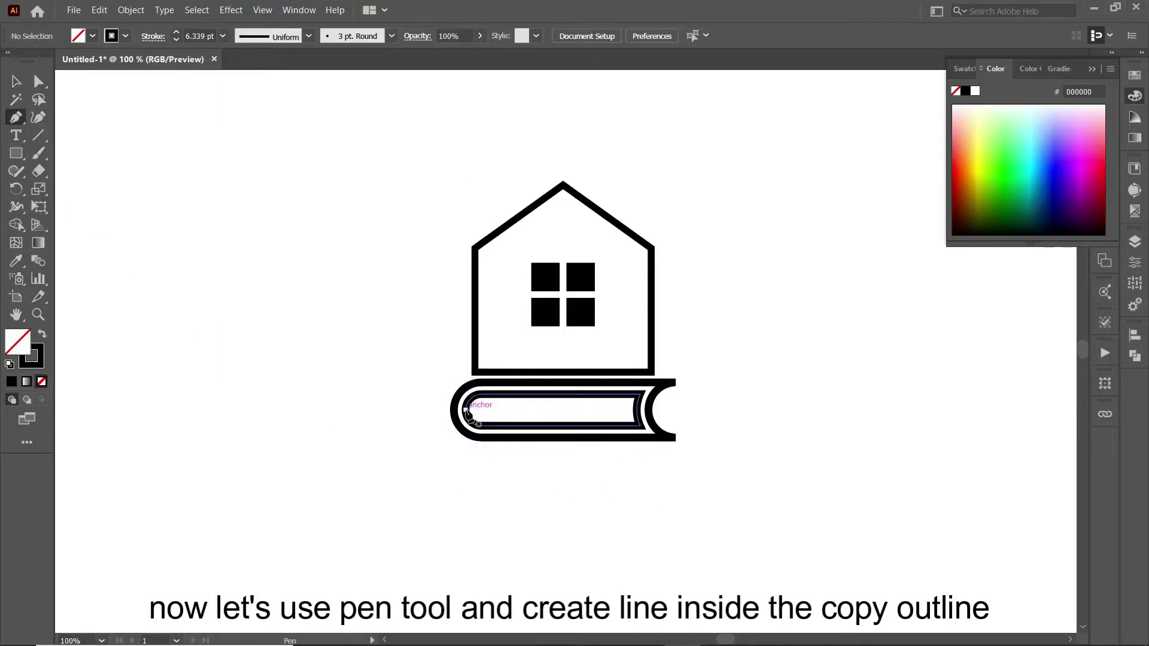
pyautogui.click(638, 410)
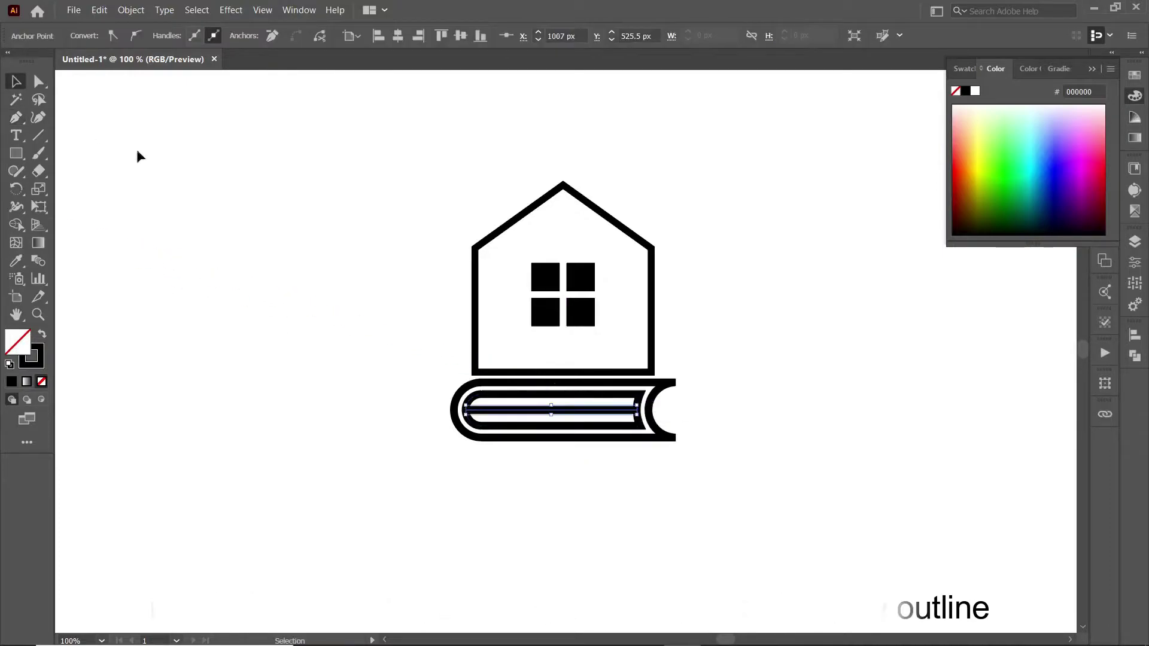
pyautogui.press('v')
# Cut the inner outline at its top and bottom right with Scissors and delete the curved end
pyautogui.click(636, 426)
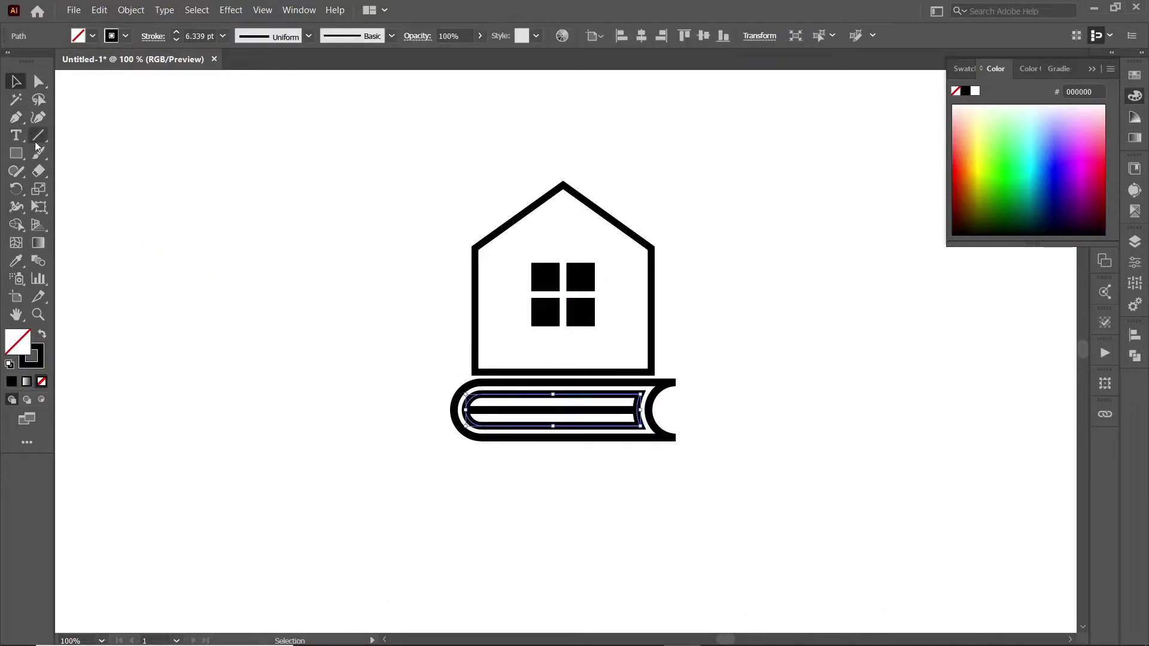
pyautogui.click(46, 172)
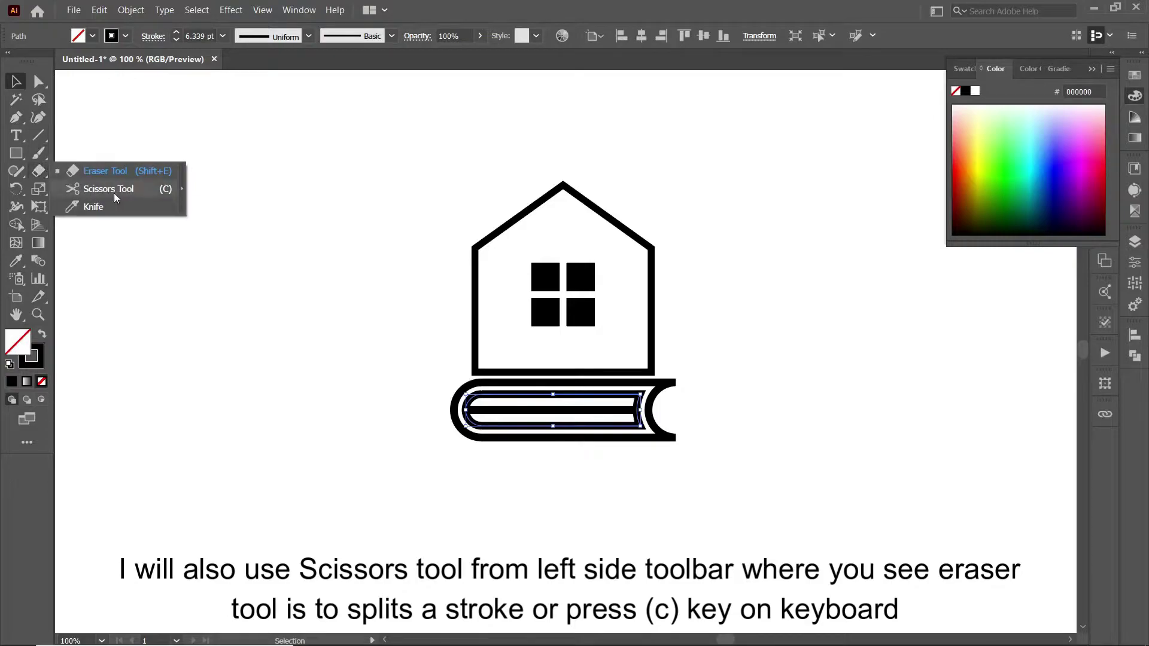
pyautogui.click(157, 189)
pyautogui.click(639, 393)
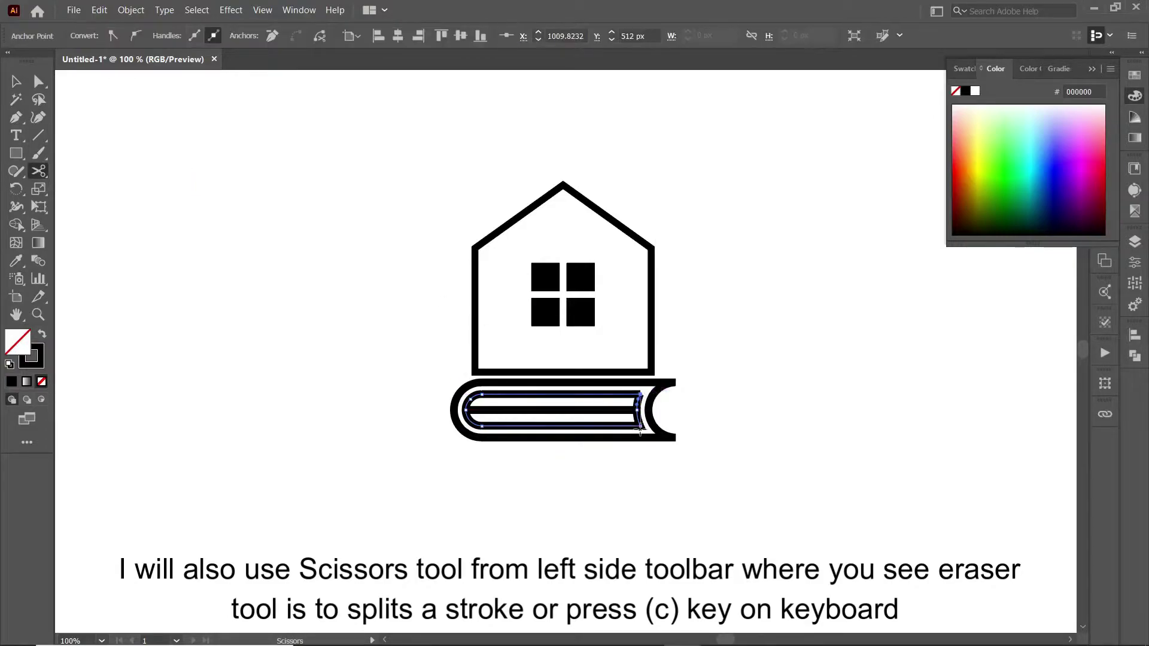
pyautogui.press('v')
pyautogui.click(633, 419)
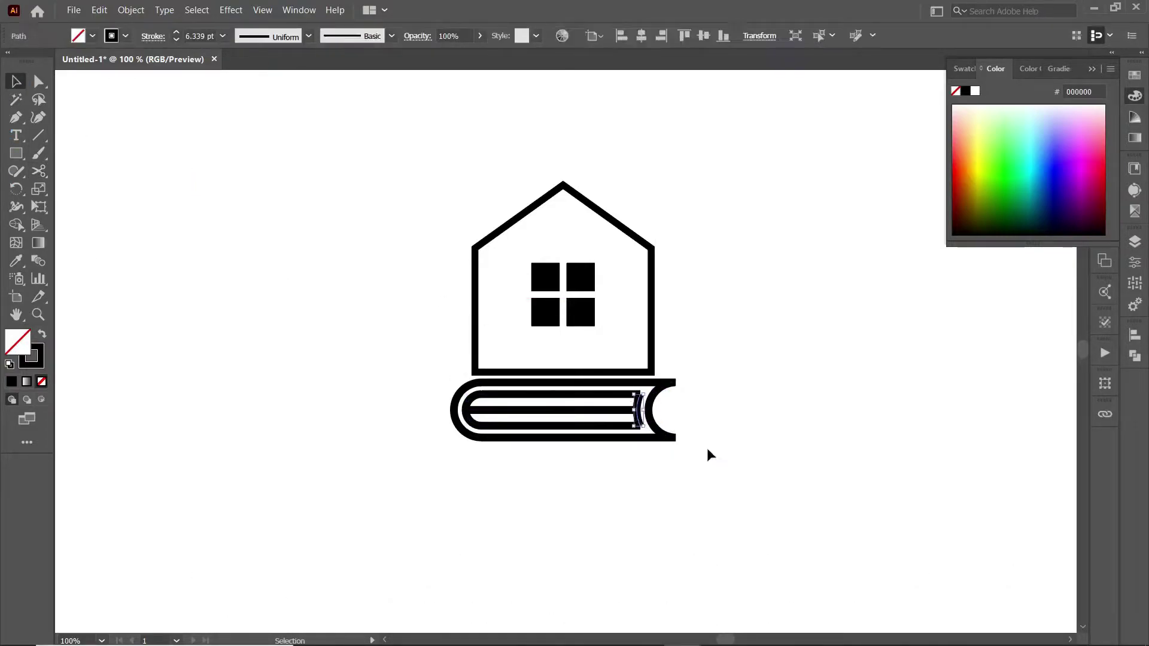
pyautogui.press('Delete')
# Line up the right end points of the page lines
pyautogui.click(37, 84)
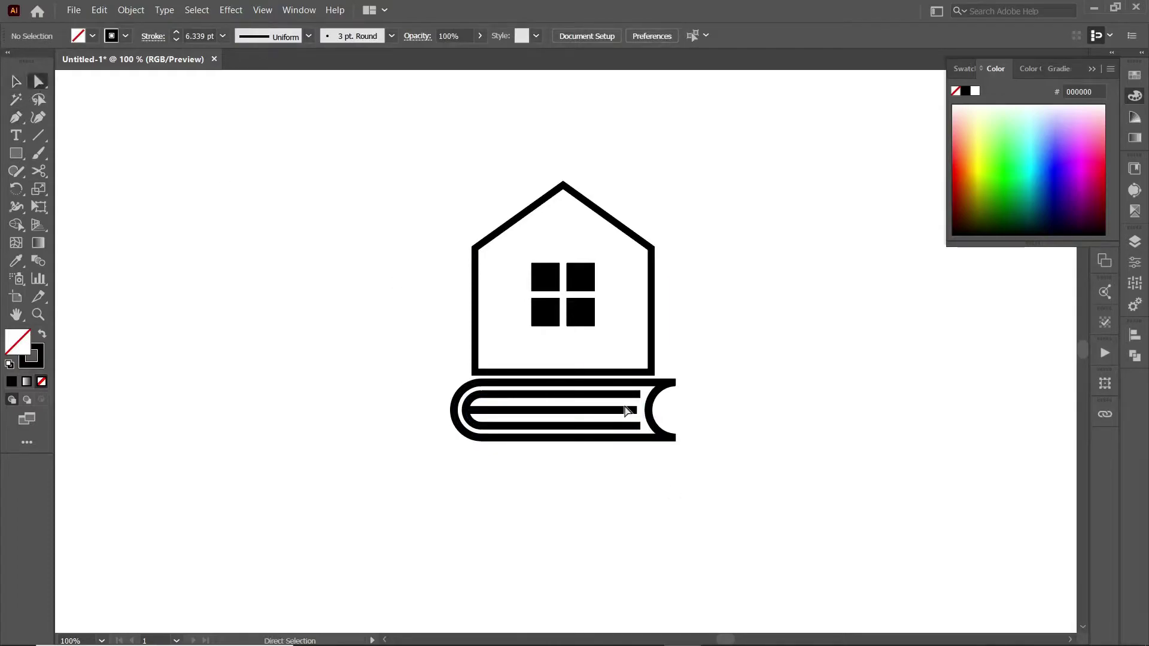
pyautogui.click(641, 426)
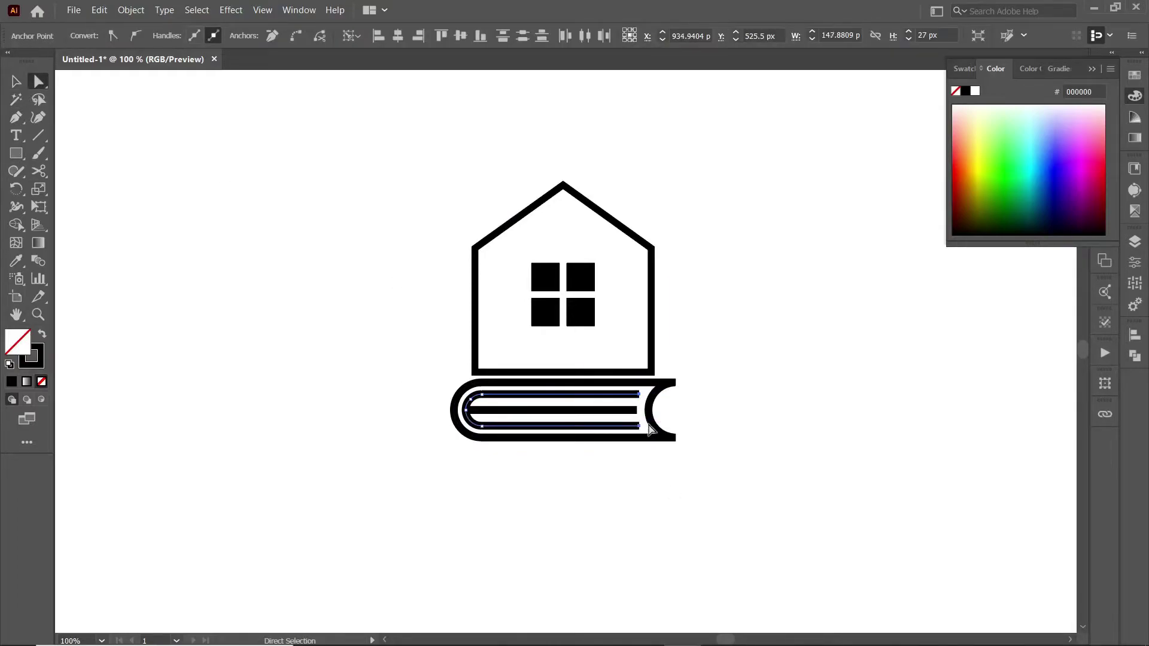
pyautogui.moveTo(638, 425); pyautogui.dragTo(648, 430)
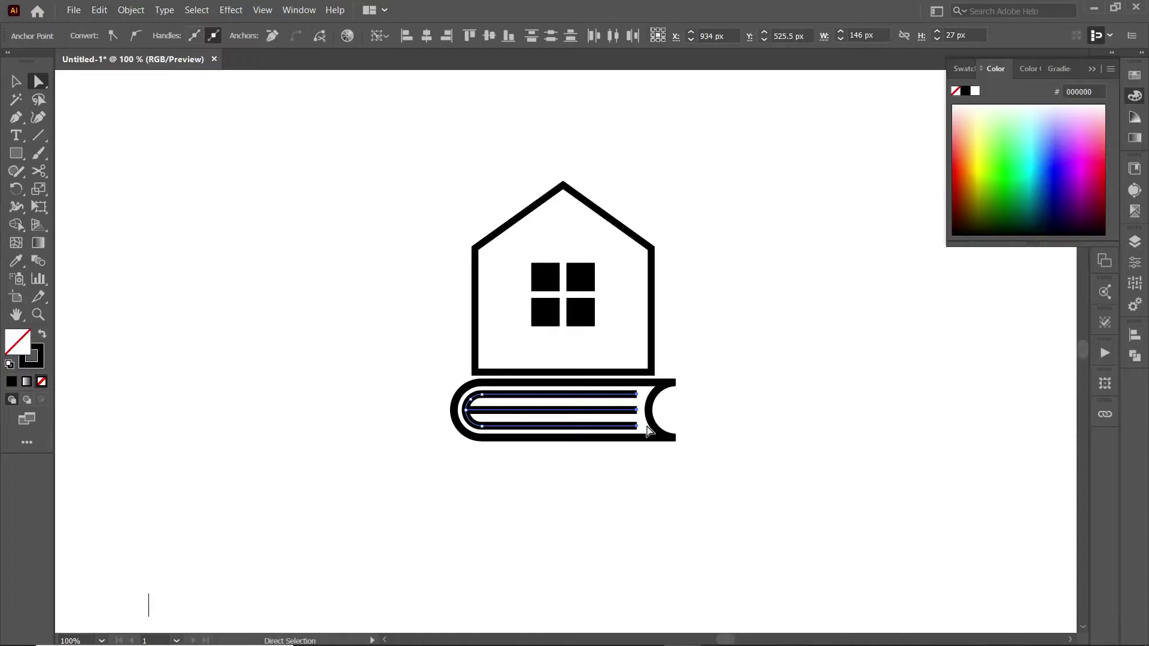
# Set Round Cap on the stroke of the book's three page lines
pyautogui.click(629, 465)
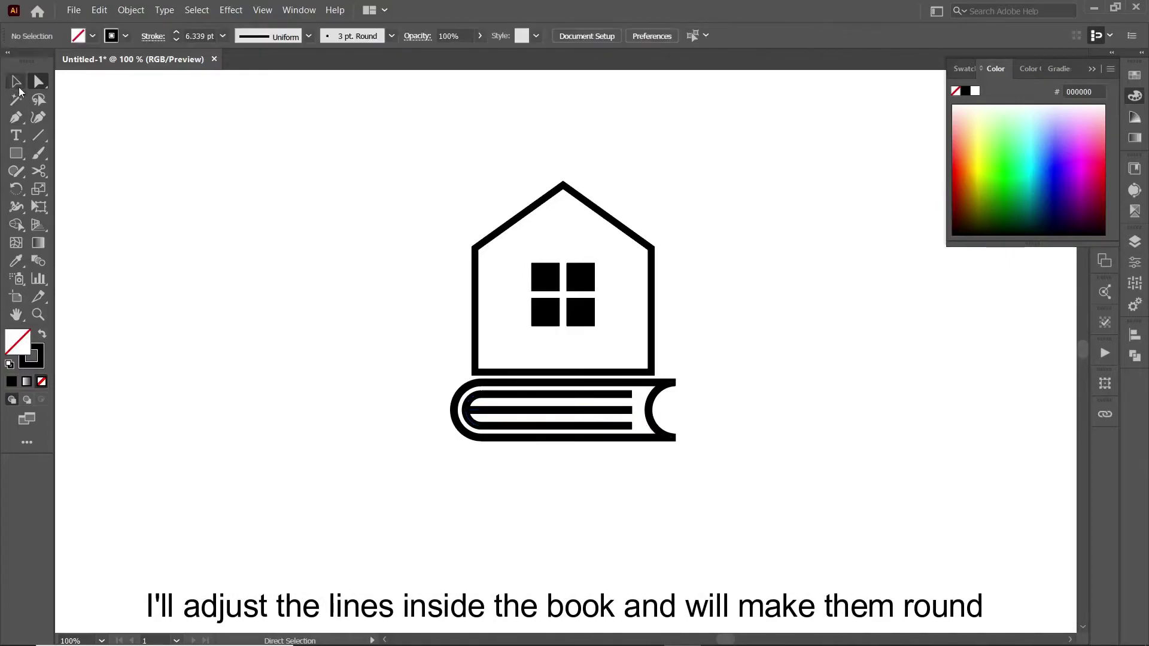
pyautogui.click(17, 83)
pyautogui.click(624, 411)
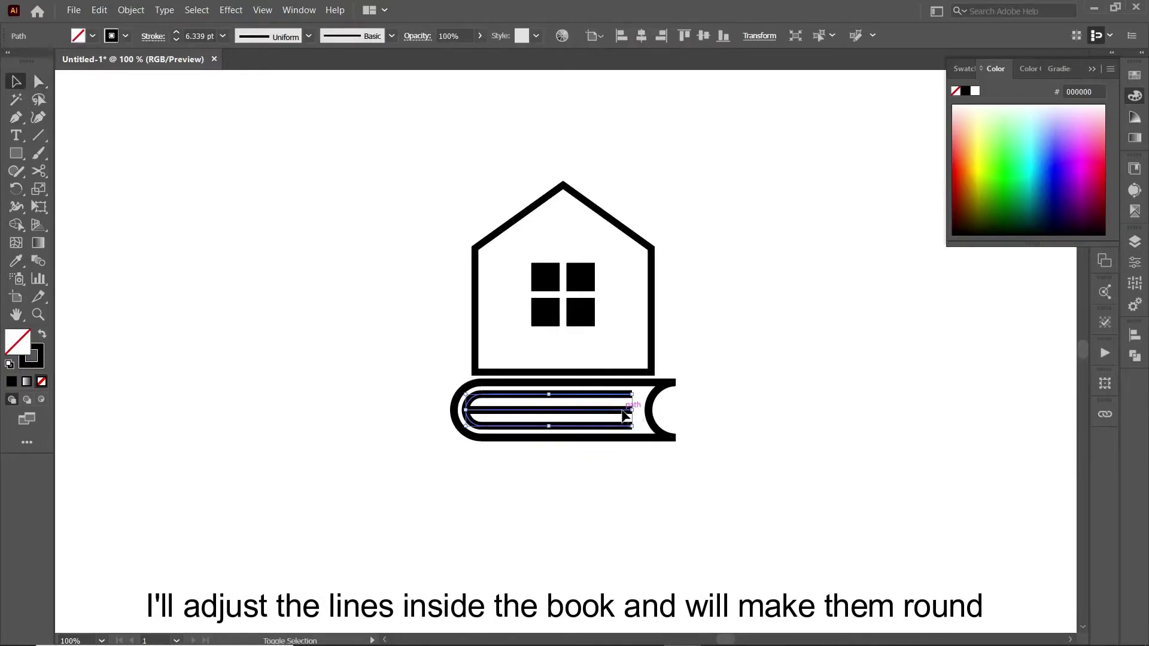
pyautogui.click(153, 36)
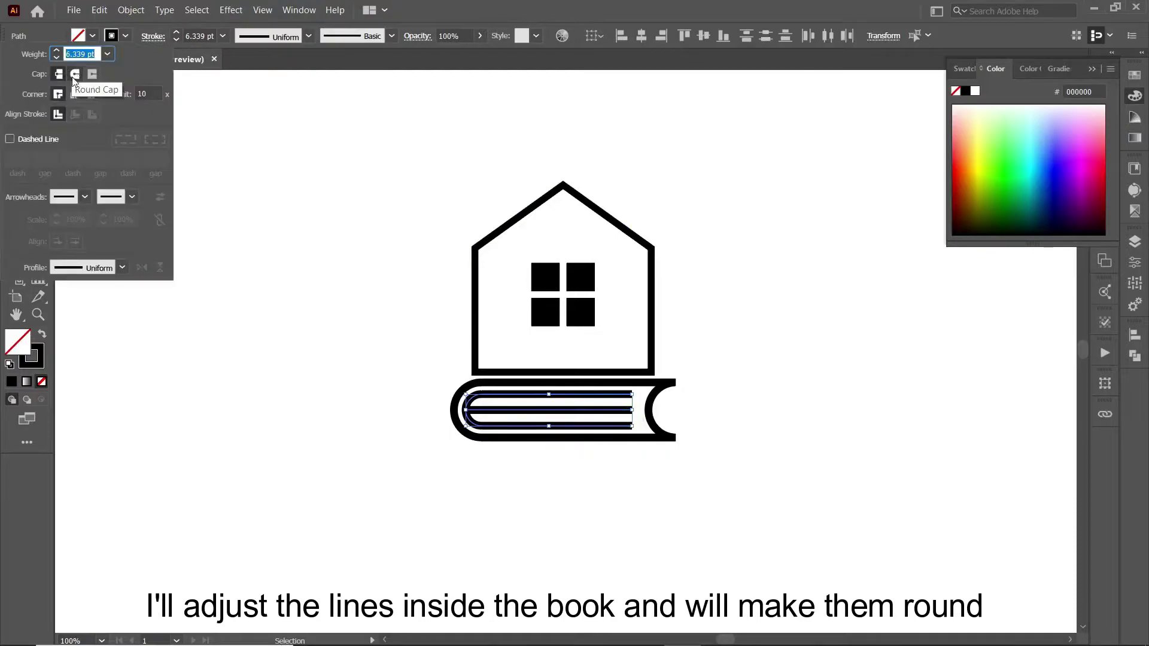
pyautogui.click(214, 417)
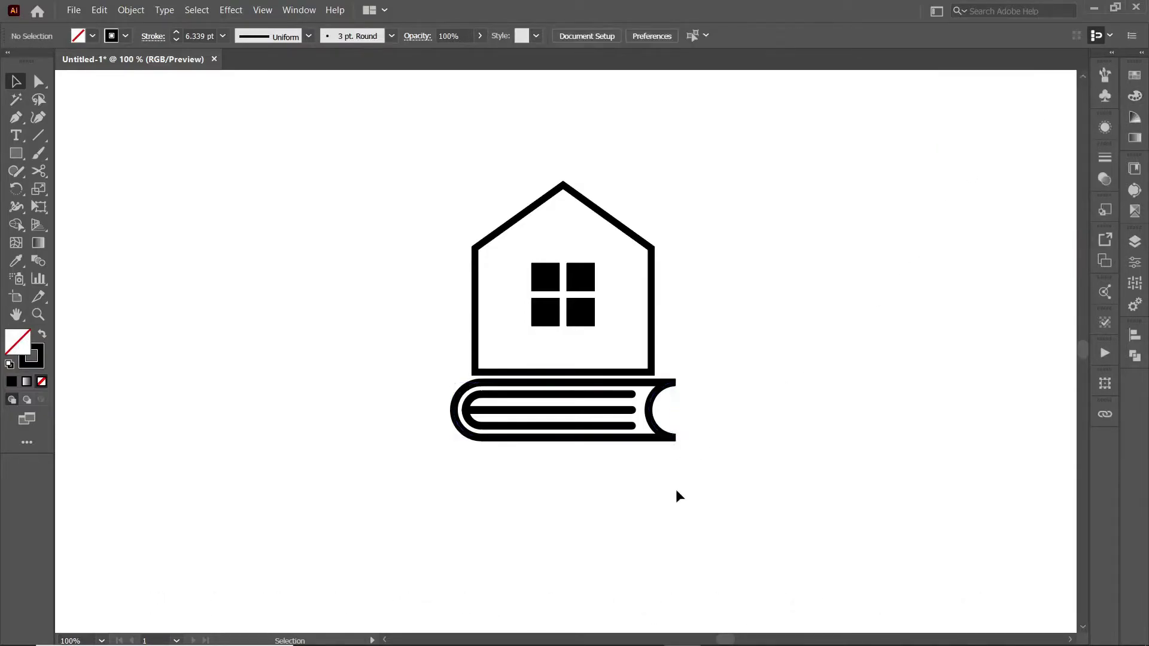
pyautogui.click(628, 426)
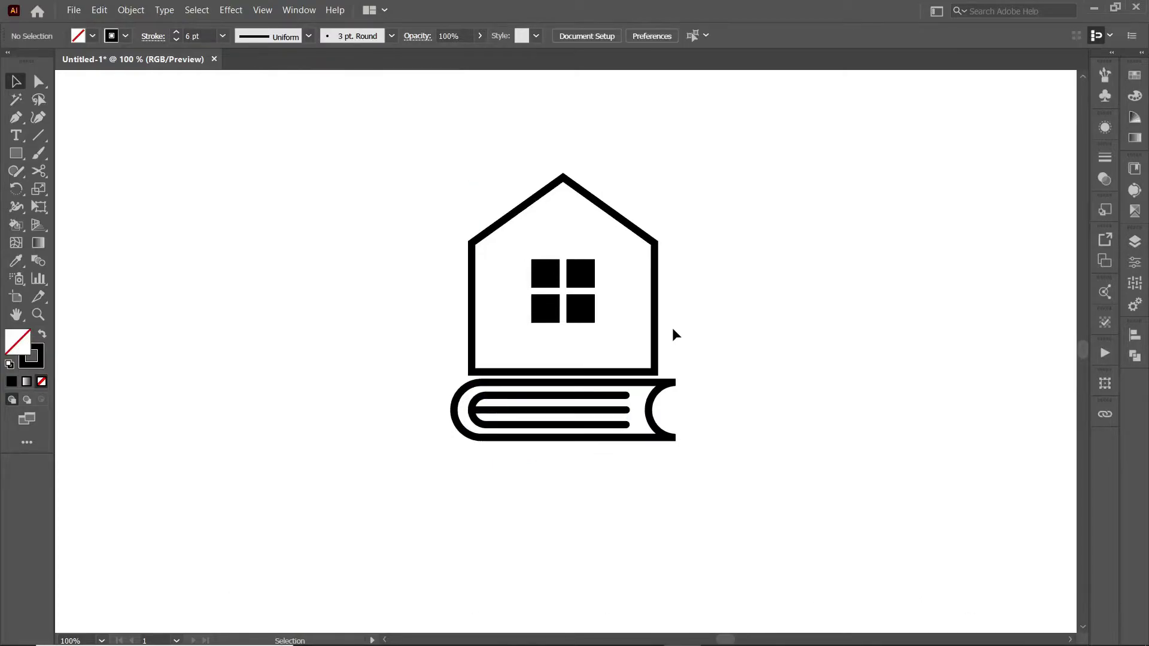
pyautogui.click(655, 332)
# Swap the house outline to a solid fill and set it to purple #602656
pyautogui.click(41, 335)
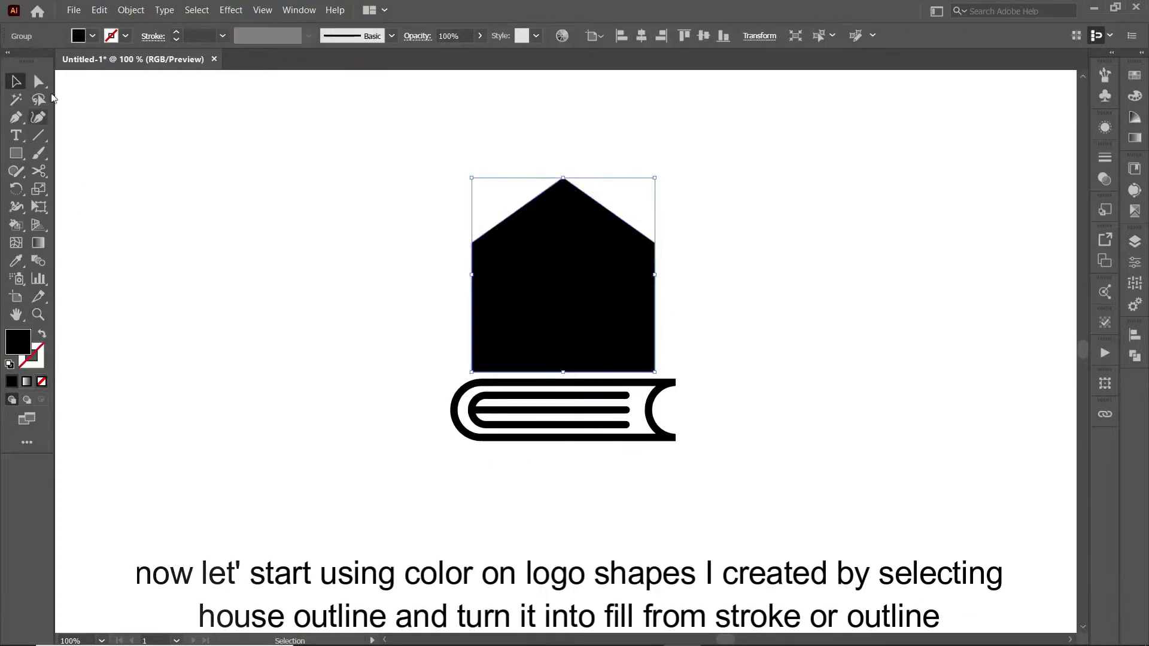
pyautogui.keyDown('shift'); pyautogui.click(78, 36); pyautogui.keyUp('shift')
pyautogui.write('602656')
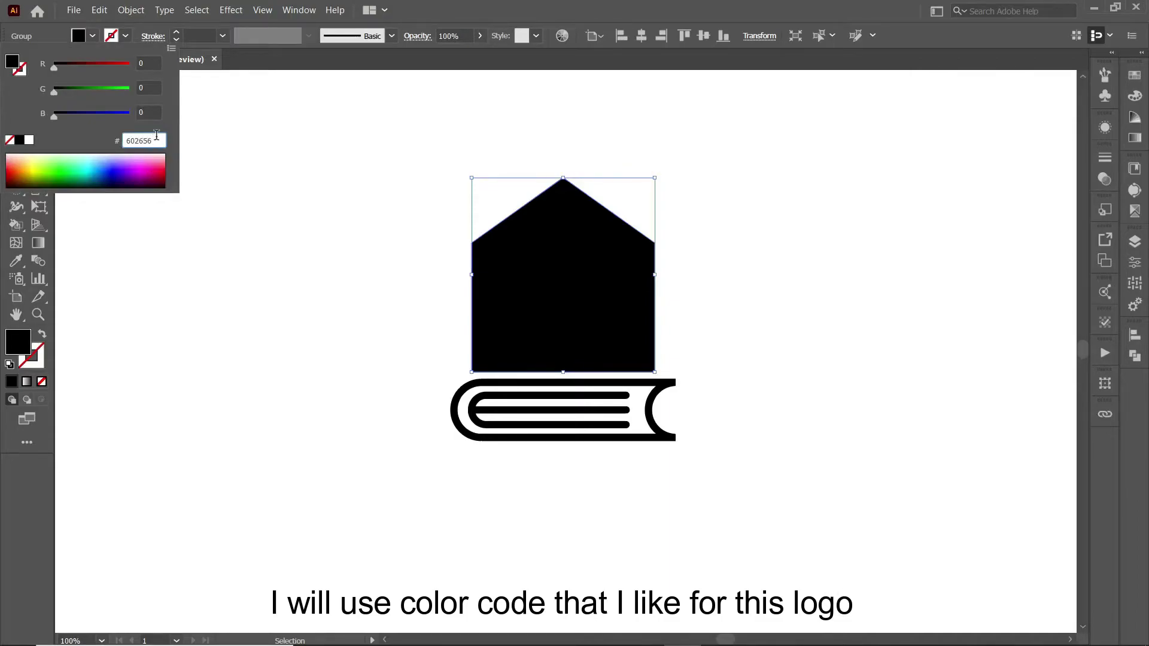
pyautogui.press('Return')
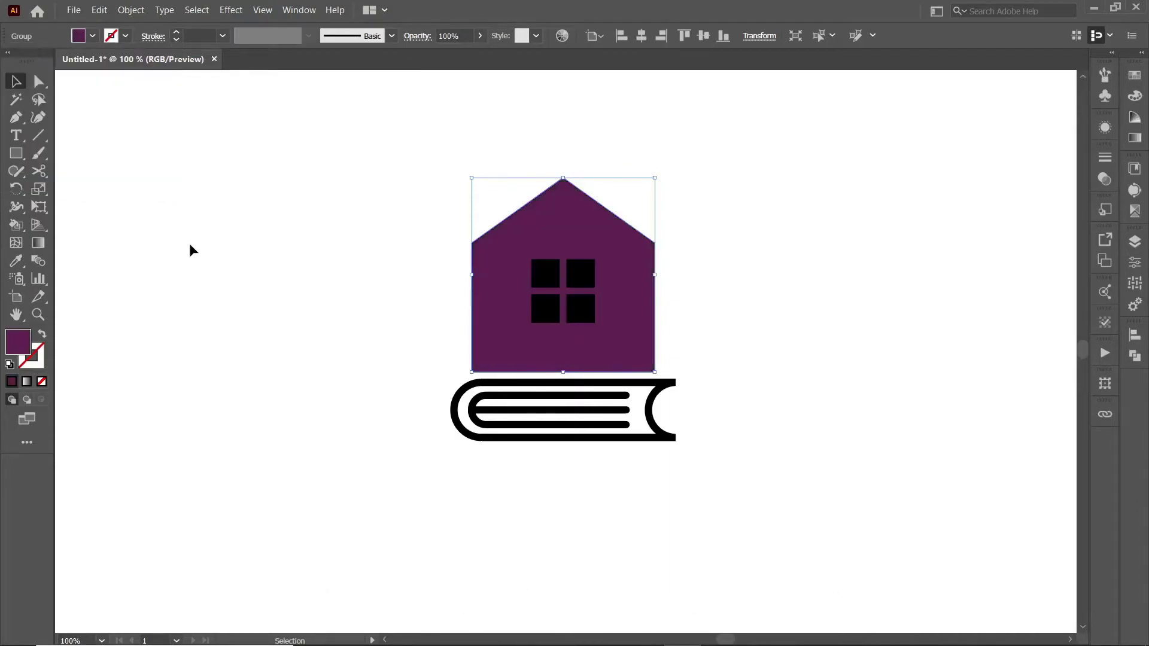
pyautogui.click(429, 179)
# Cut the four windows out of the house with Pathfinder Minus Front
pyautogui.click(545, 272)
pyautogui.keyDown('shift'); pyautogui.click(624, 227); pyautogui.keyUp('shift')
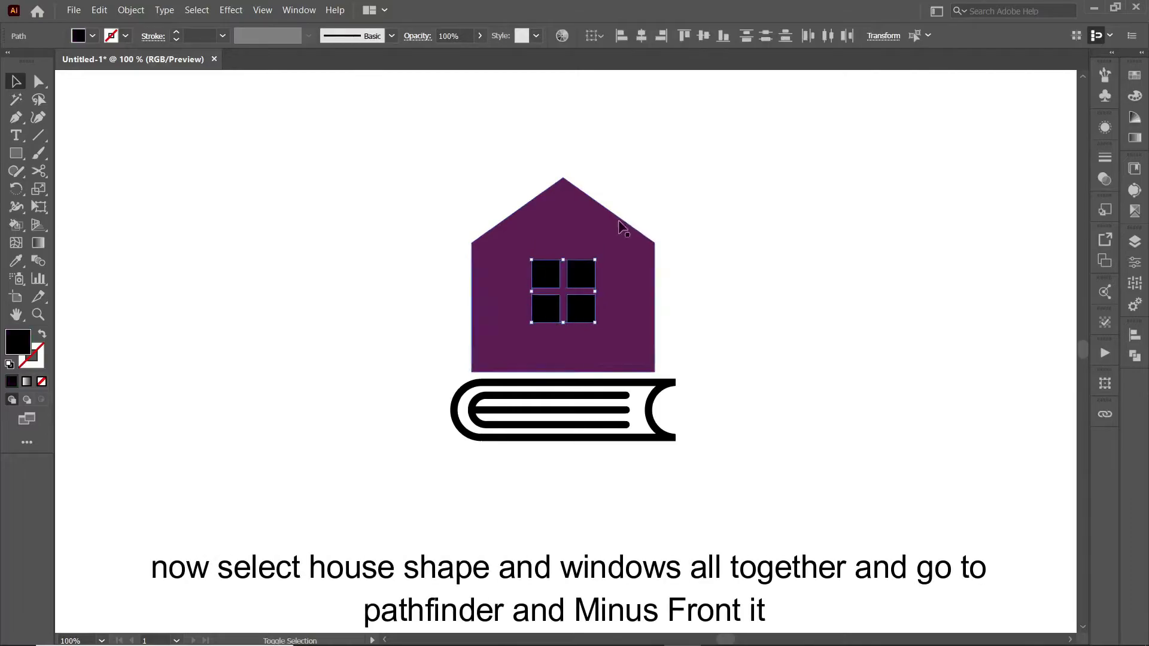
pyautogui.click(1132, 357)
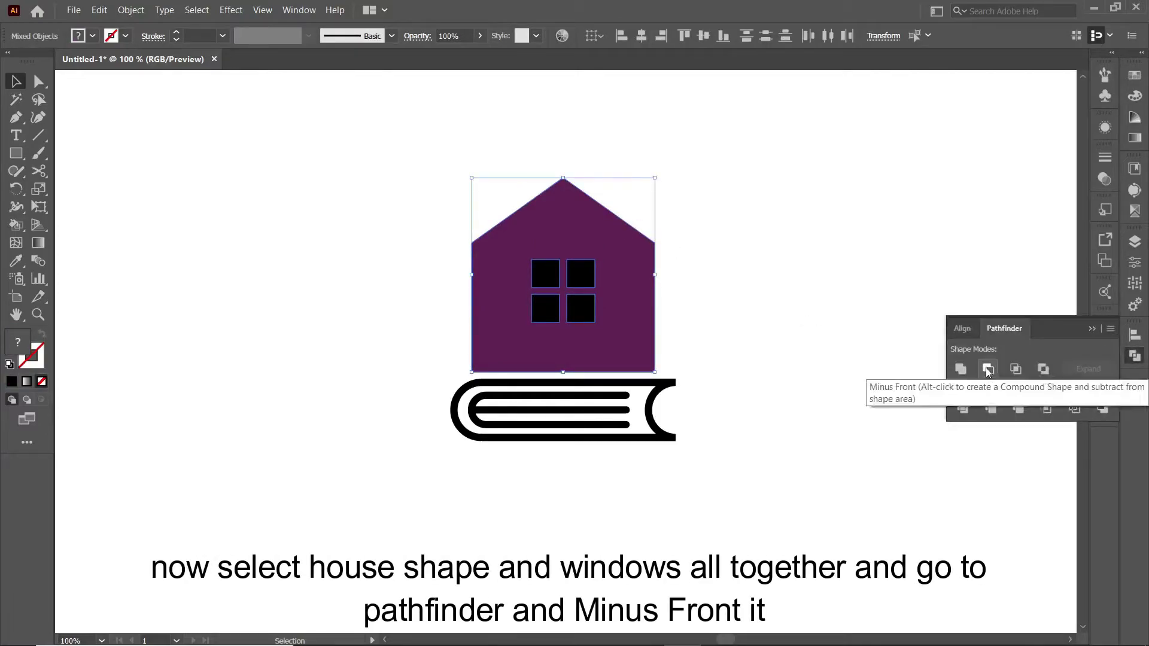
pyautogui.click(987, 369)
pyautogui.click(819, 364)
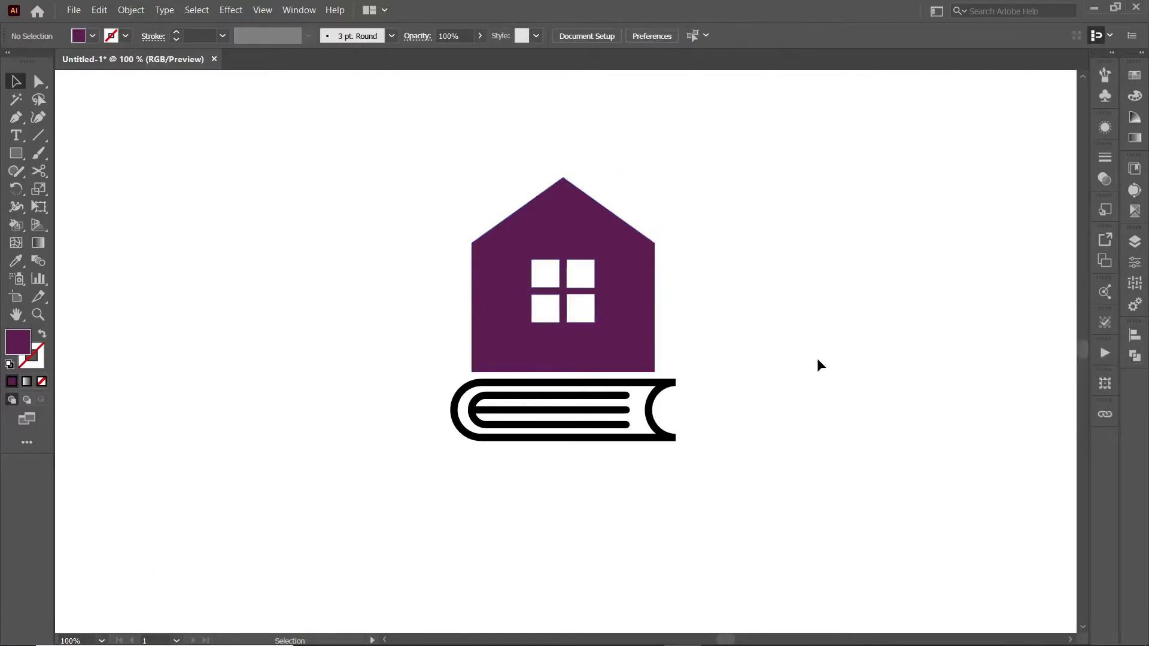
# Swap the book outline to a solid fill and set it to teal #0bb5cc
pyautogui.click(664, 438)
pyautogui.click(42, 334)
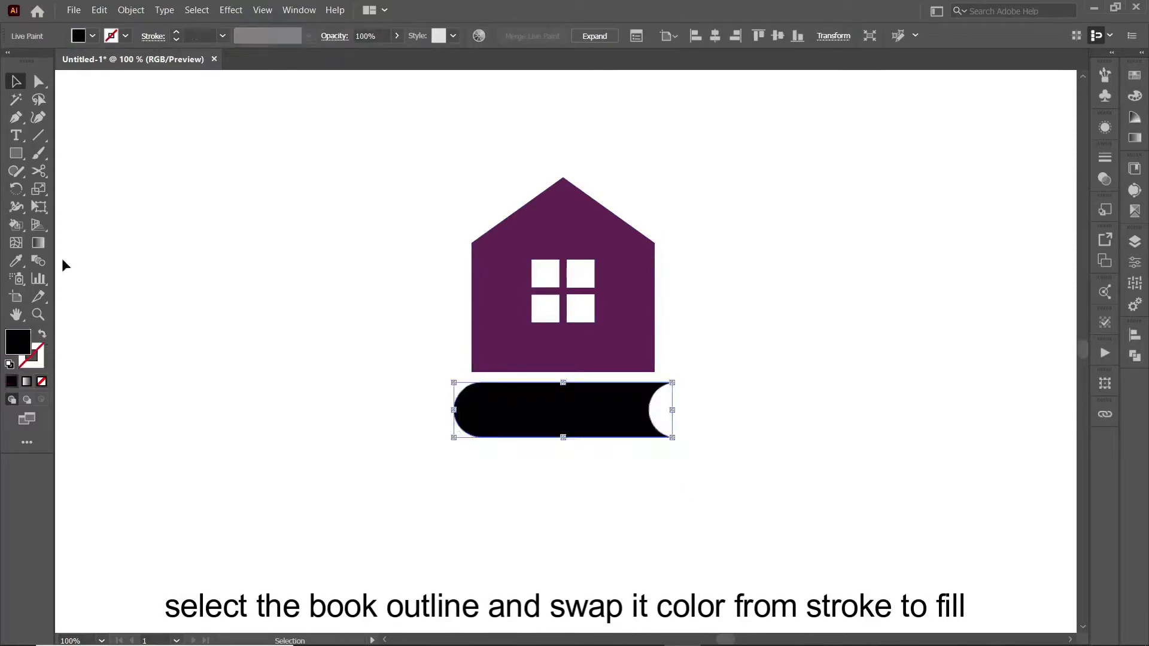
pyautogui.click(79, 37)
pyautogui.write('0bb5cc')
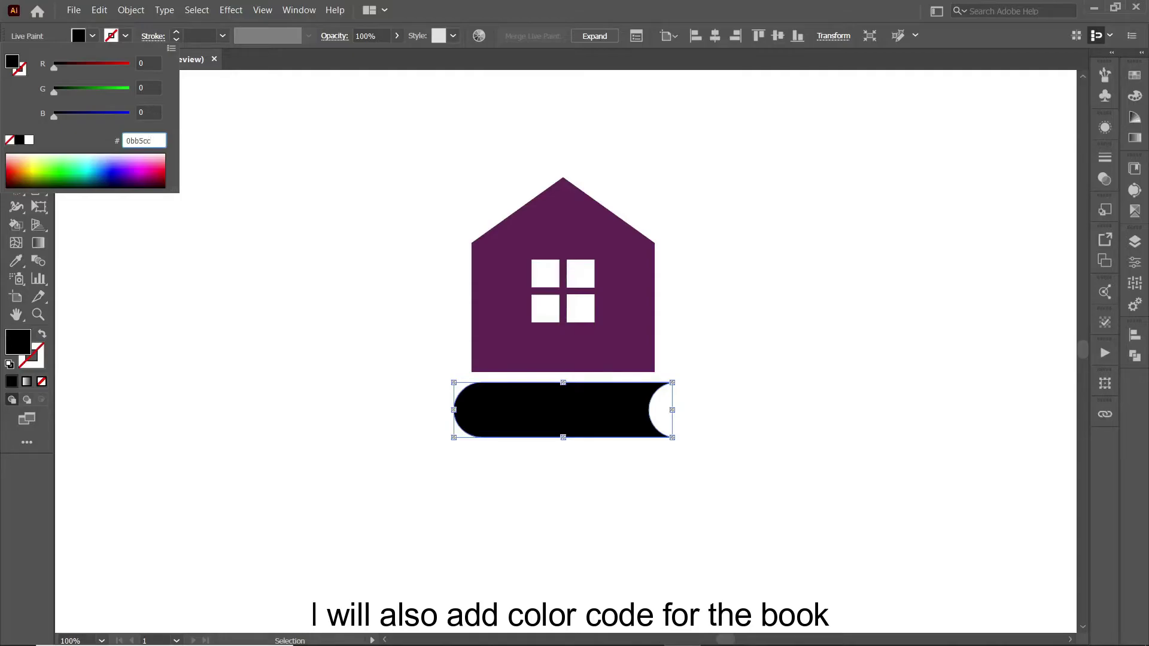
pyautogui.press('Return')
pyautogui.click(554, 489)
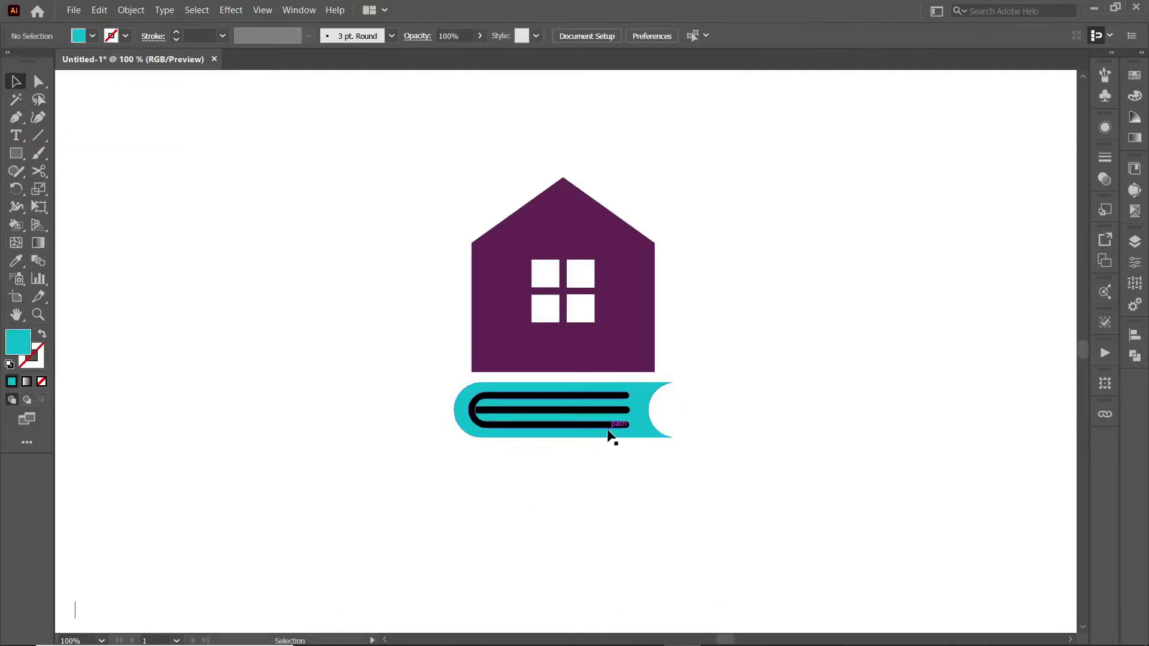
# Expand the book's three inner lines into shapes and fill them white
pyautogui.click(532, 412)
pyautogui.click(131, 10)
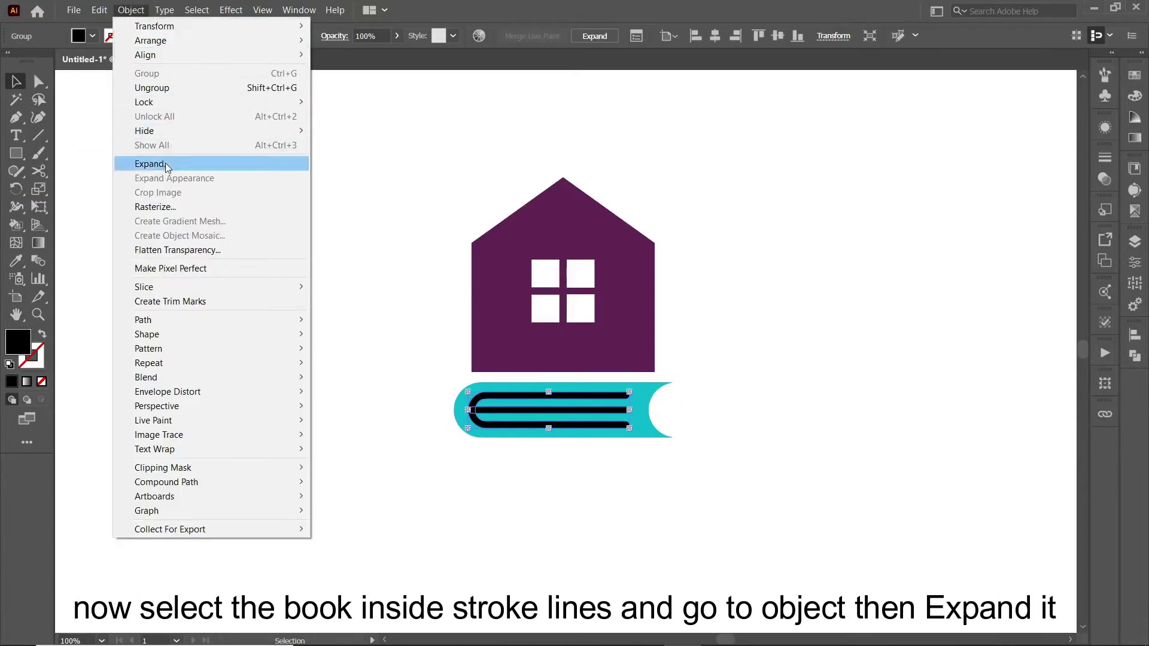
pyautogui.click(150, 160)
pyautogui.click(552, 396)
pyautogui.click(93, 36)
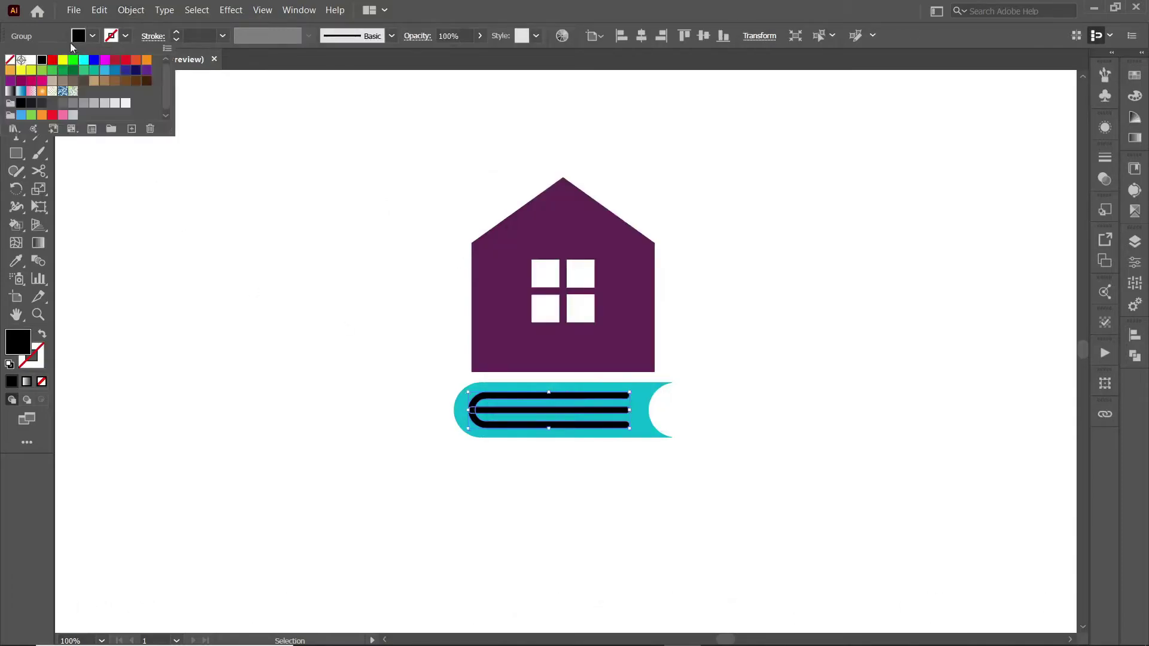
pyautogui.click(24, 55)
pyautogui.press('Escape')
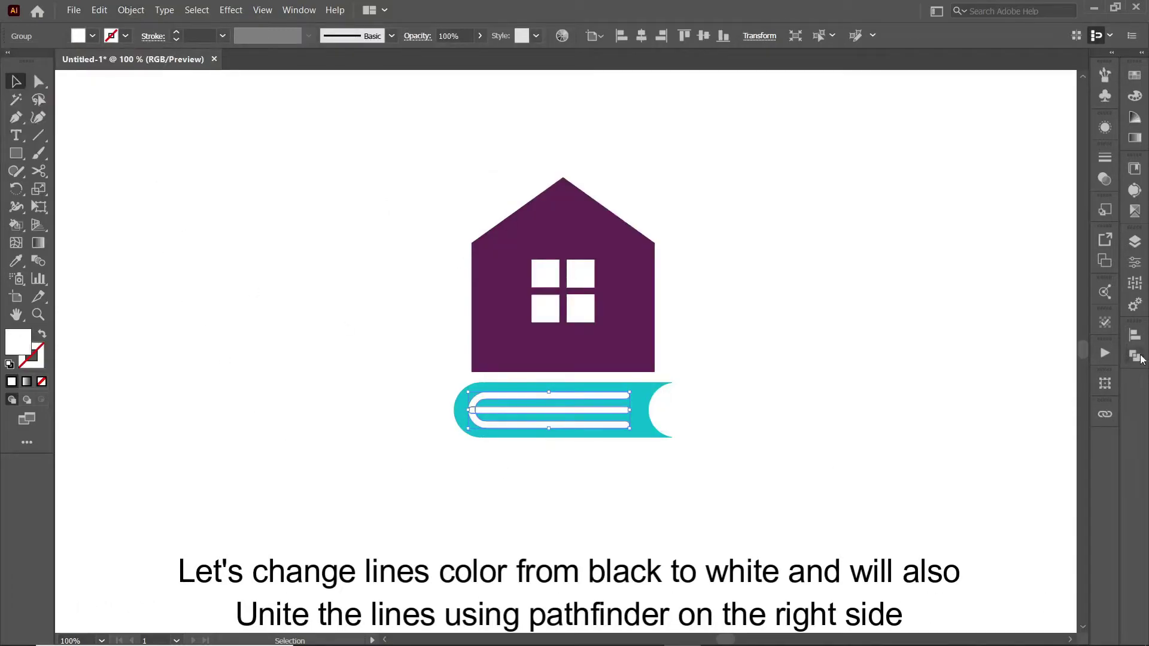
pyautogui.click(1135, 356)
pyautogui.click(845, 419)
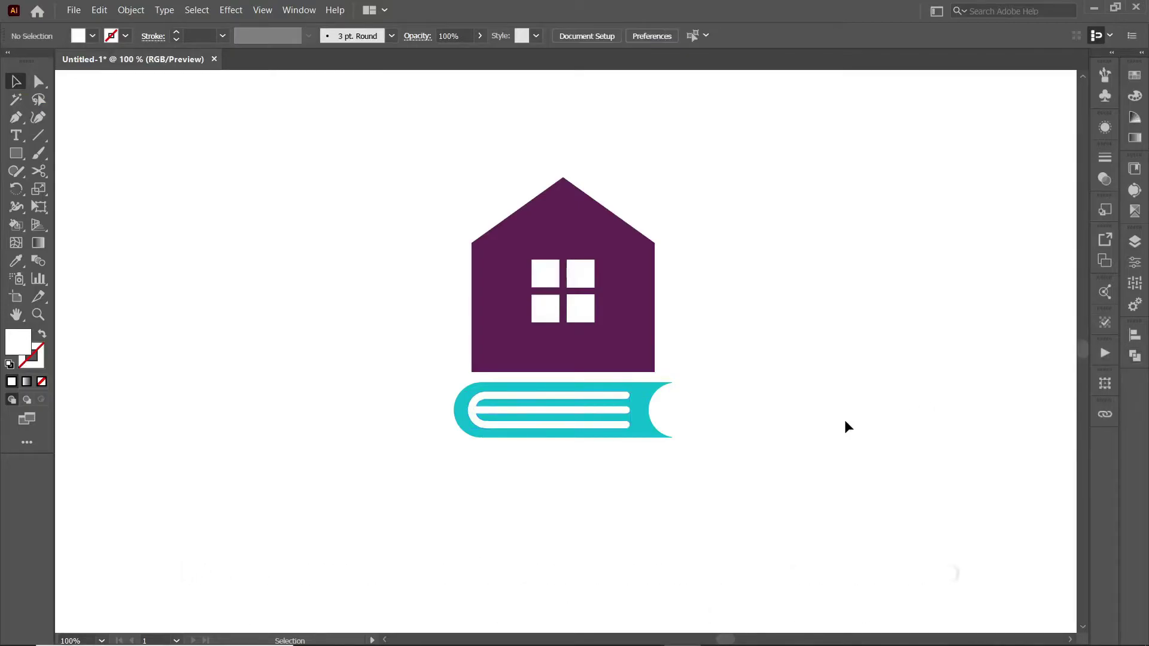
# Expand the book and merge it with its lines using Pathfinder Minus Front
pyautogui.click(643, 431)
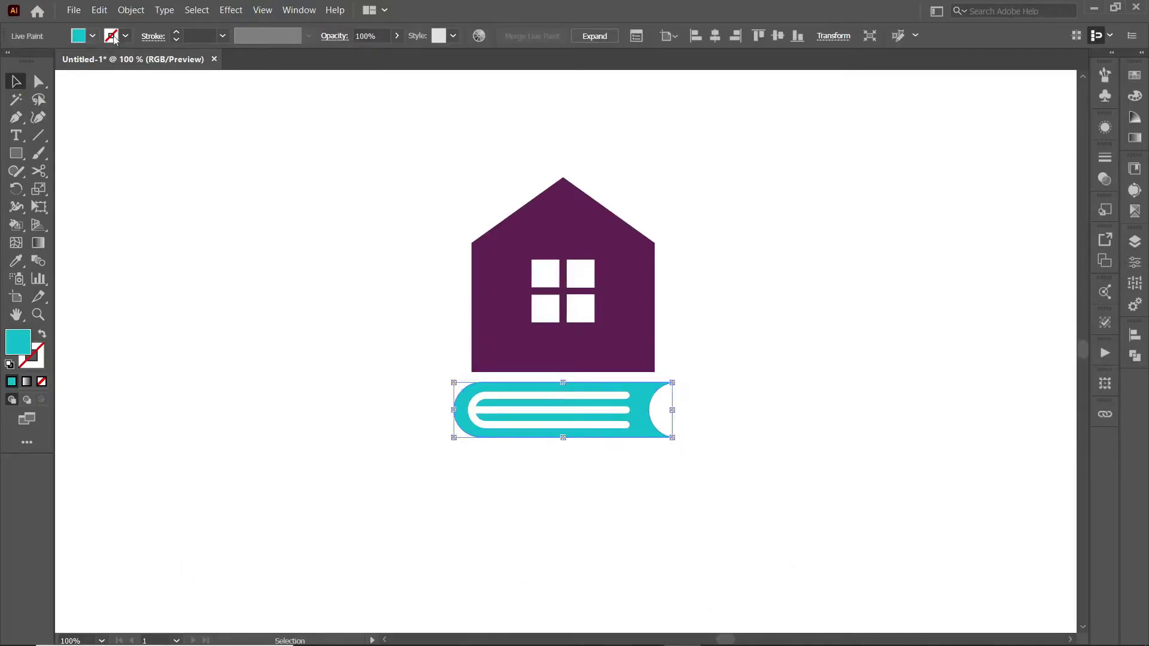
pyautogui.click(131, 10)
pyautogui.click(144, 163)
pyautogui.click(538, 401)
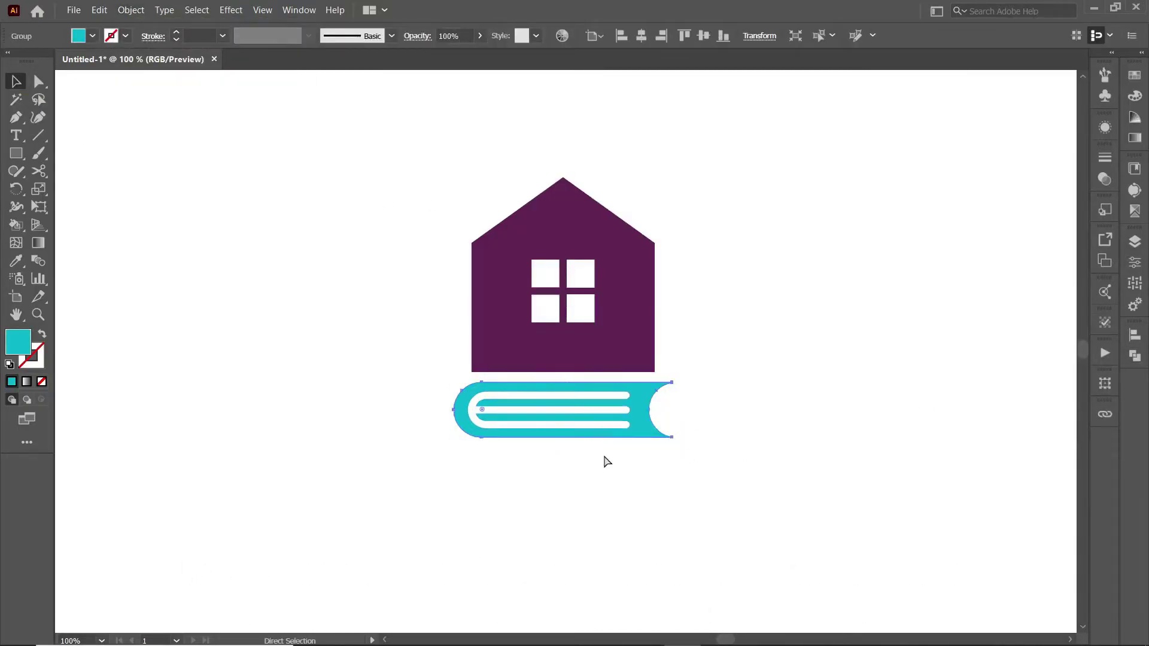
pyautogui.hotkey('ctrl', '=')
pyautogui.hotkey('ctrl', '=')
pyautogui.hotkey('ctrl', '=')
pyautogui.moveTo(733, 426); pyautogui.dragTo(638, 445)
pyautogui.click(960, 359)
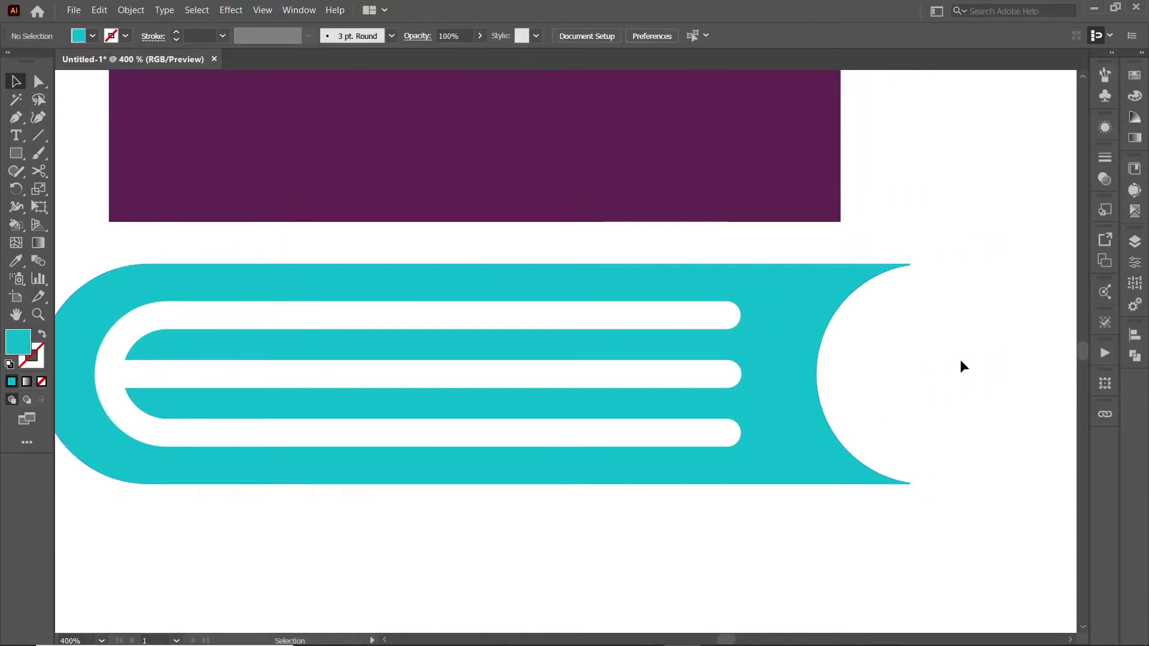
pyautogui.hotkey('ctrl', '0')
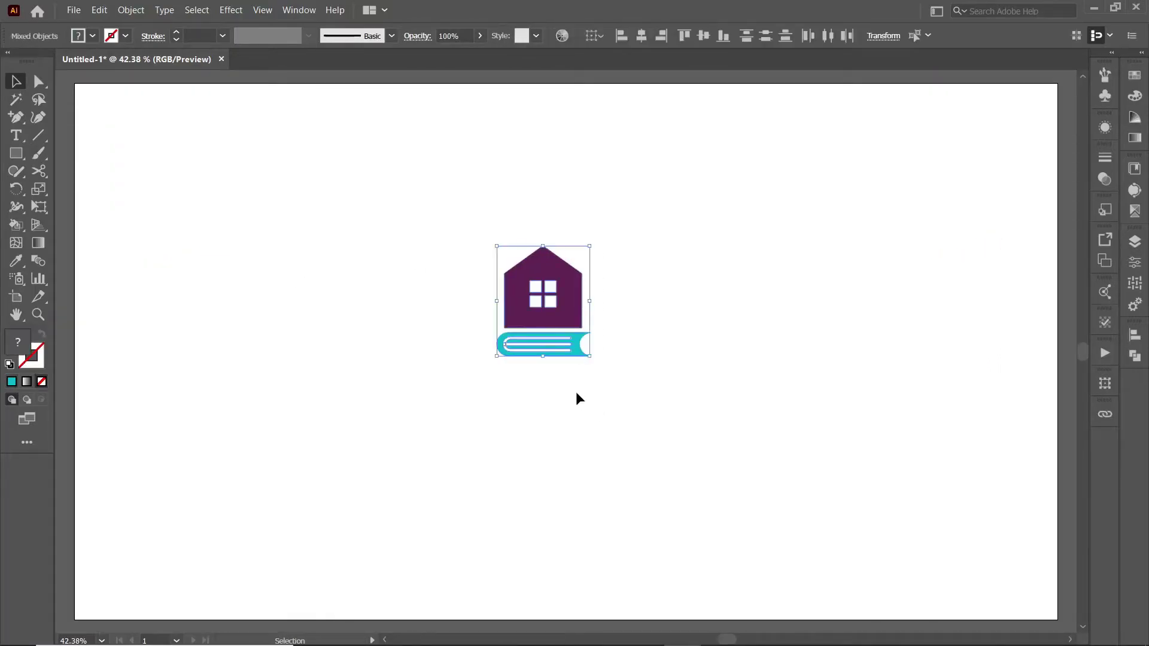
pyautogui.click(556, 344)
pyautogui.click(1135, 357)
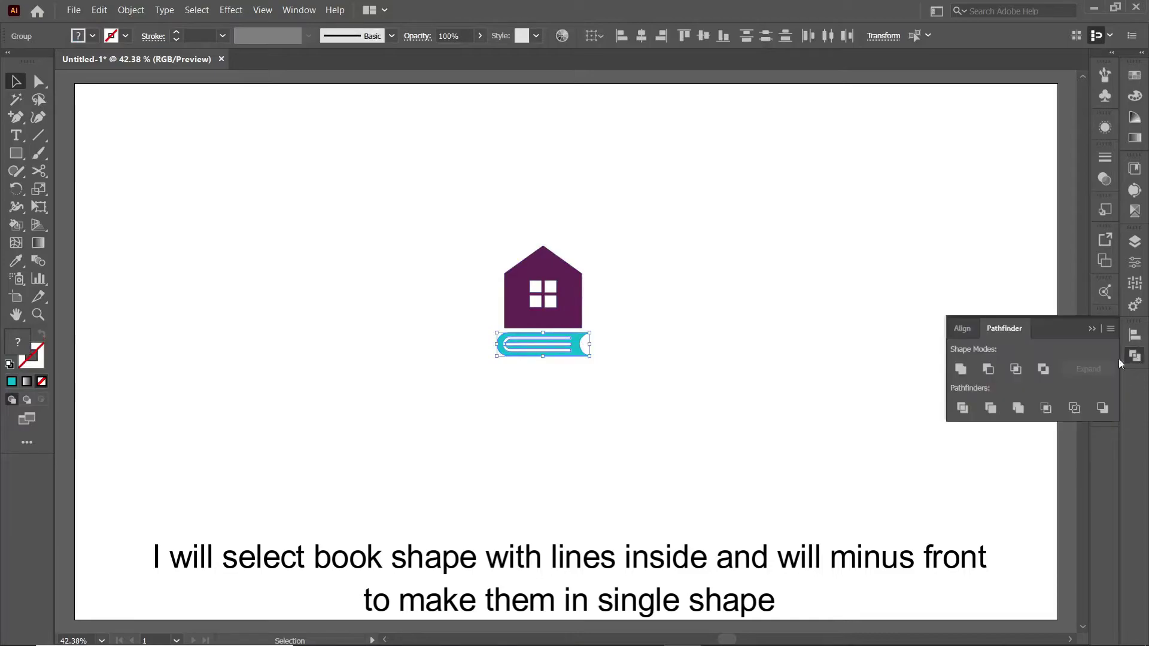
pyautogui.click(988, 372)
# Enlarge the house and book together, then shrink the house slightly from its top
pyautogui.moveTo(693, 378); pyautogui.dragTo(438, 261)
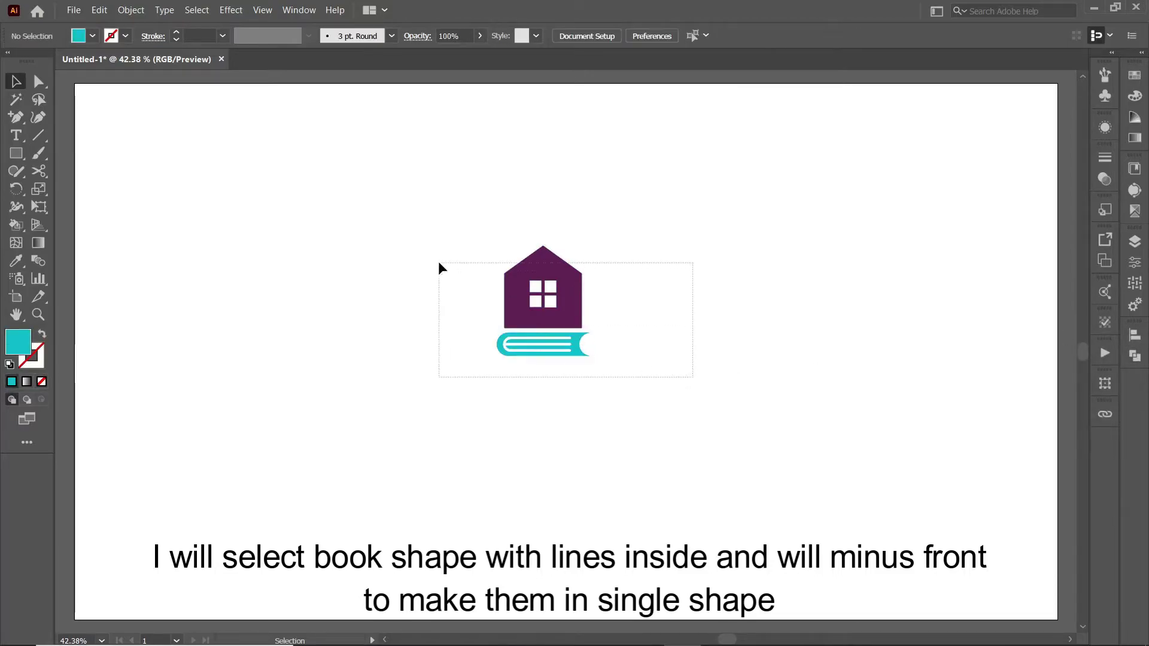
pyautogui.moveTo(543, 359); pyautogui.dragTo(557, 419)
pyautogui.click(585, 362)
pyautogui.click(574, 299)
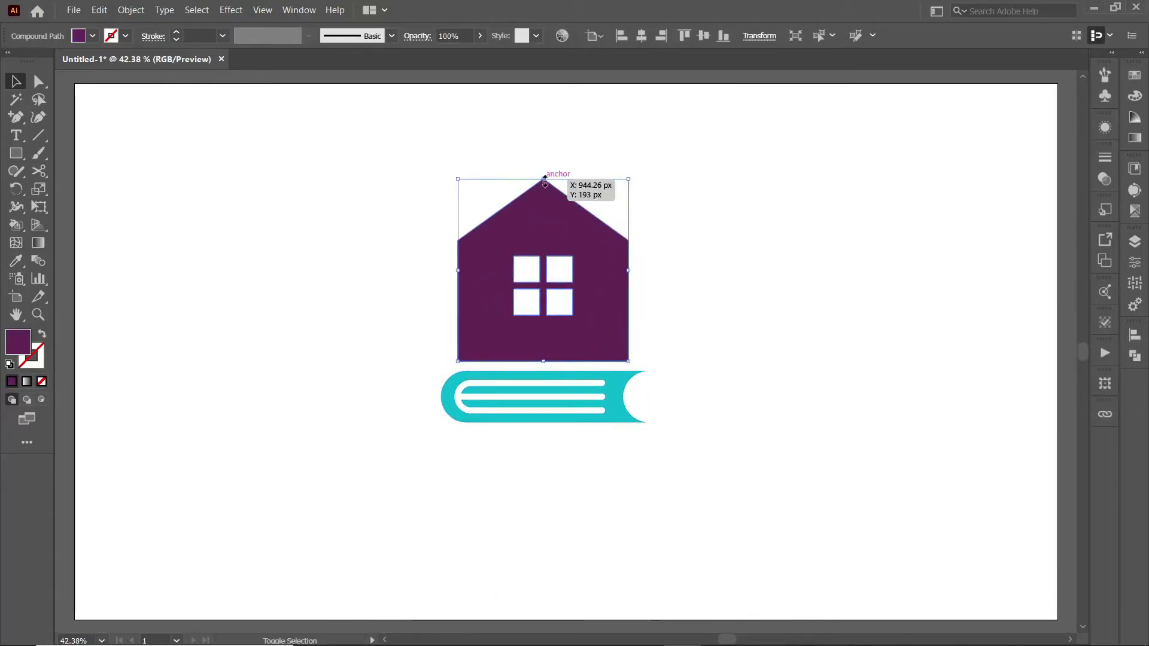
pyautogui.moveTo(543, 181); pyautogui.dragTo(544, 197)
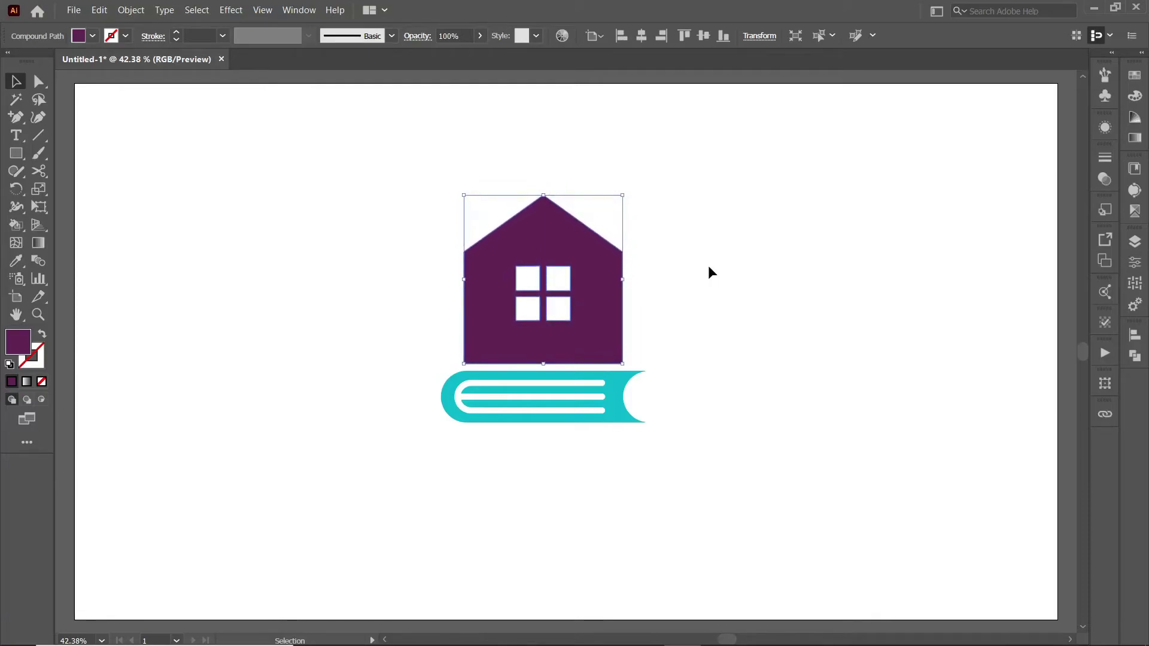
pyautogui.click(711, 285)
# Group the house and book, shift the logo left, and place HOME BOOK text beside it
pyautogui.moveTo(667, 454); pyautogui.dragTo(342, 277)
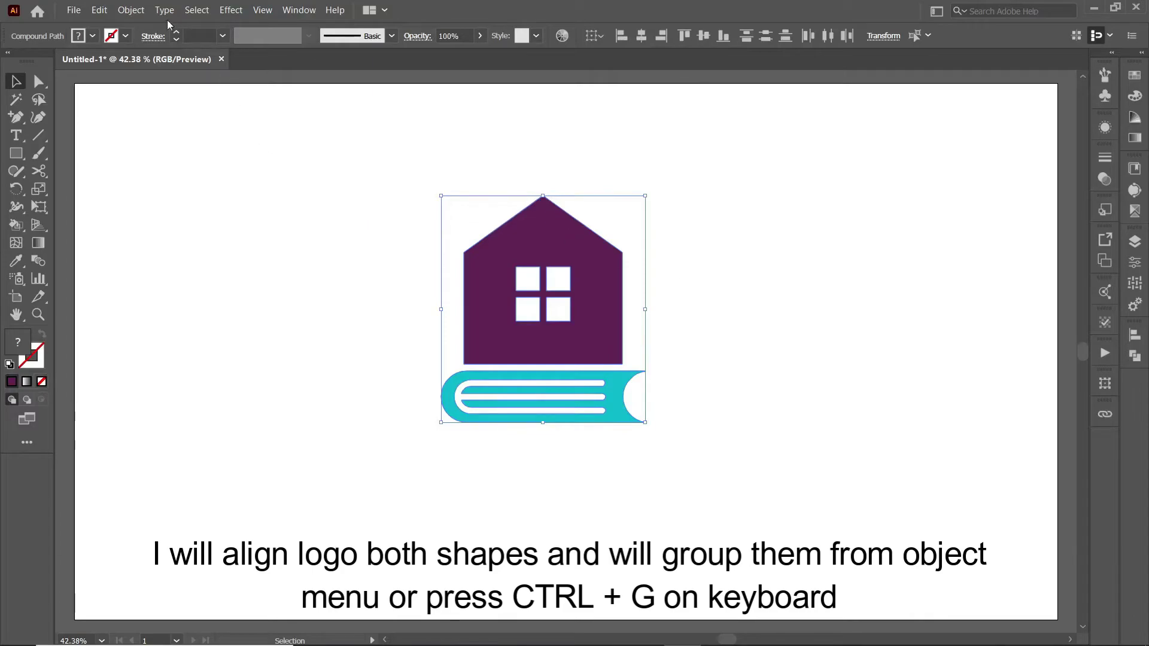
pyautogui.click(131, 10)
pyautogui.click(147, 73)
pyautogui.moveTo(592, 356); pyautogui.dragTo(485, 358)
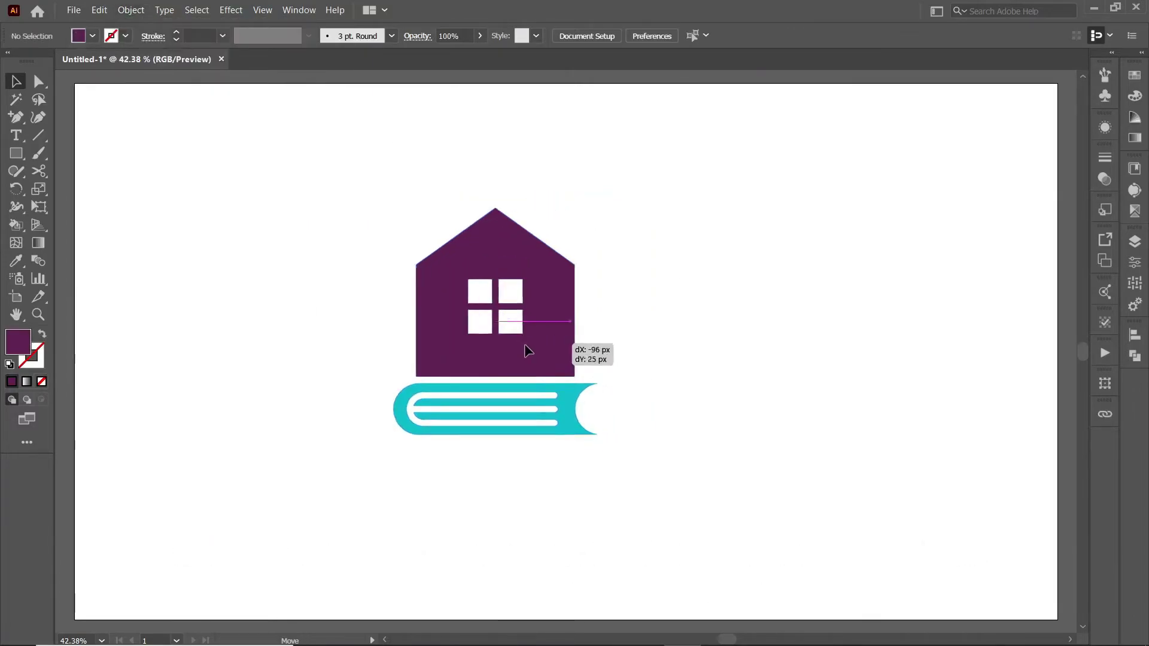
pyautogui.click(588, 353)
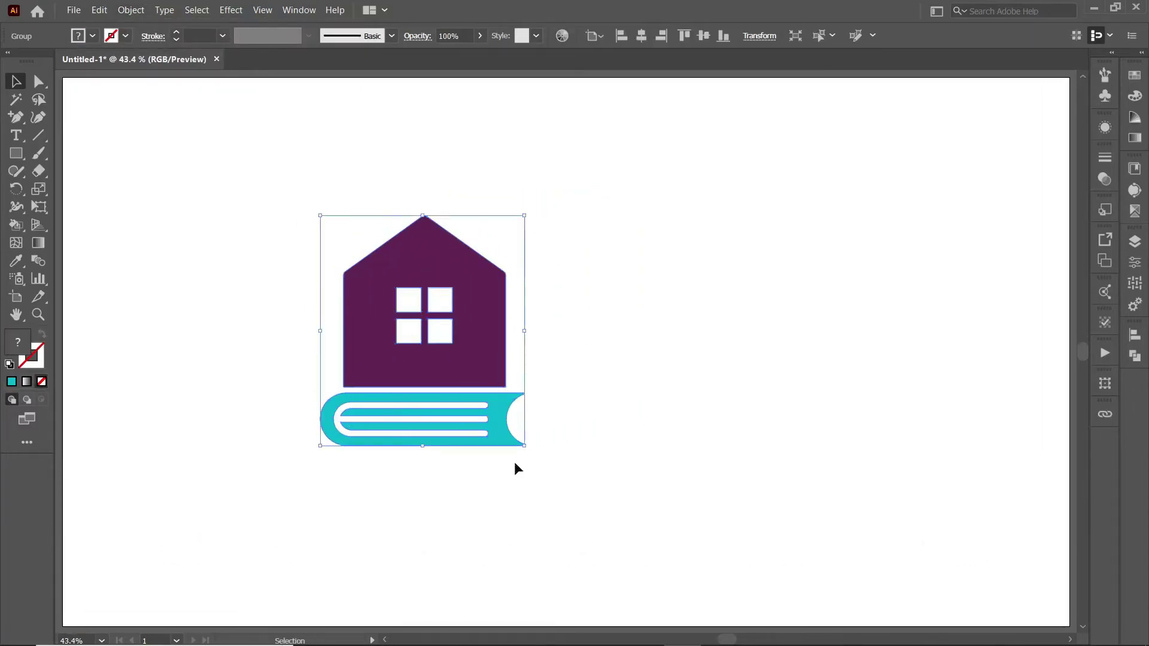
pyautogui.click(16, 135)
pyautogui.click(558, 300)
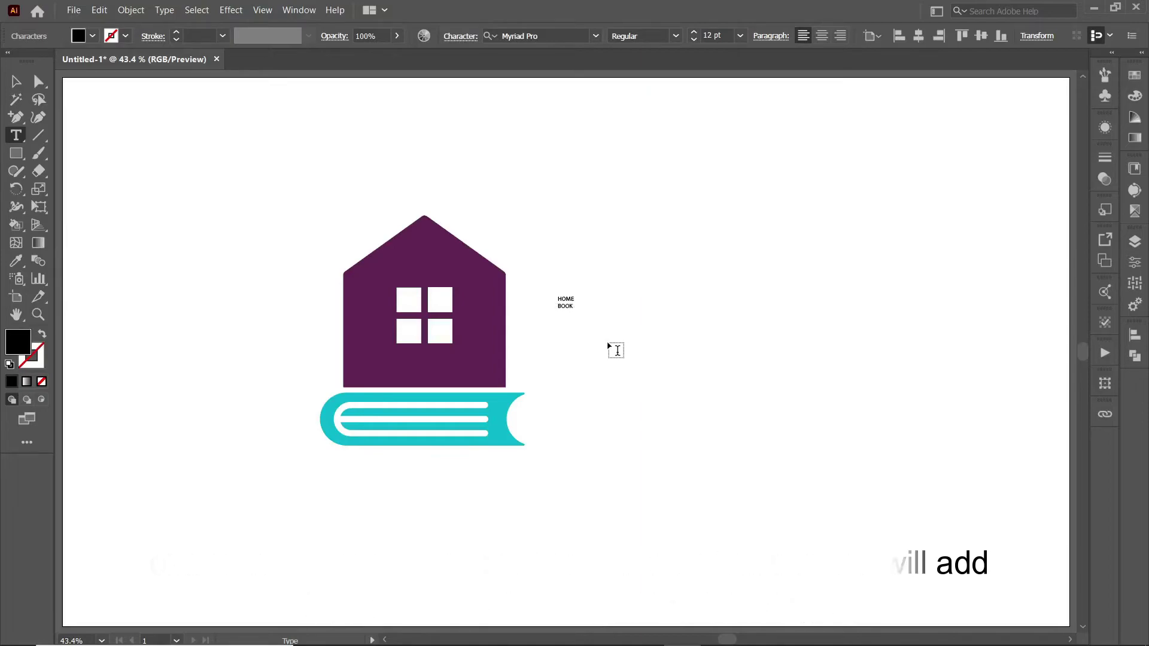
# Enlarge the HOME BOOK text to about 138 pt and delete the word BOOK
pyautogui.click(18, 82)
pyautogui.moveTo(582, 310)
pyautogui.mouseDown()
pyautogui.moveTo(670, 380)
pyautogui.moveTo(706, 388)
pyautogui.moveTo(695, 385)
pyautogui.mouseUp()
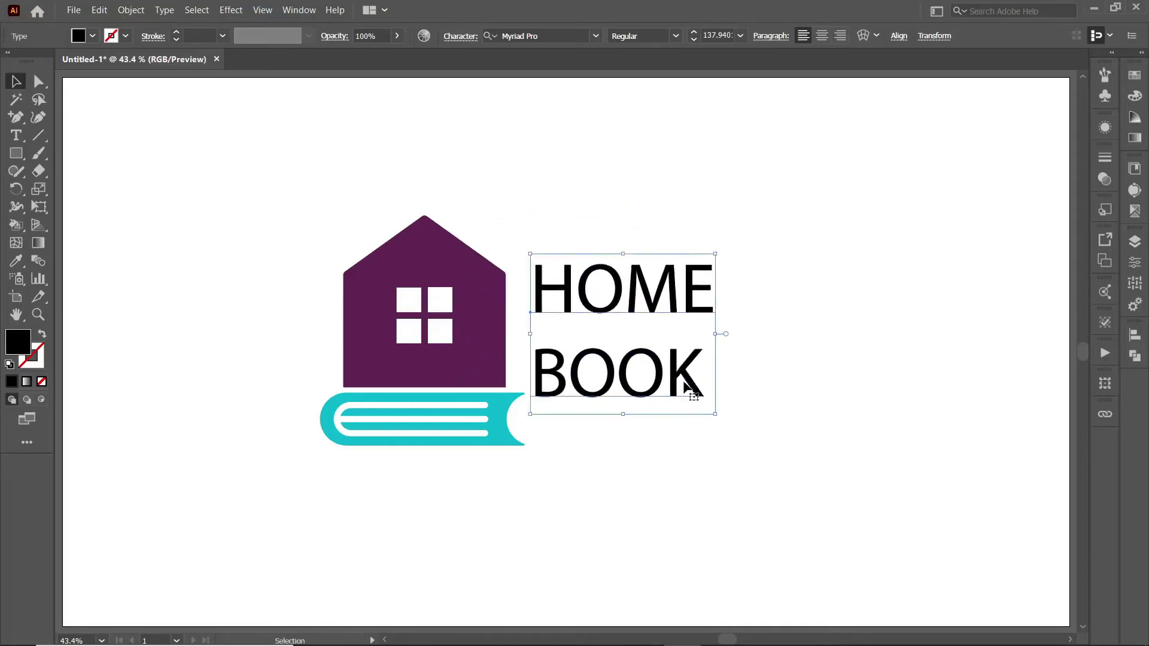
pyautogui.press('t')
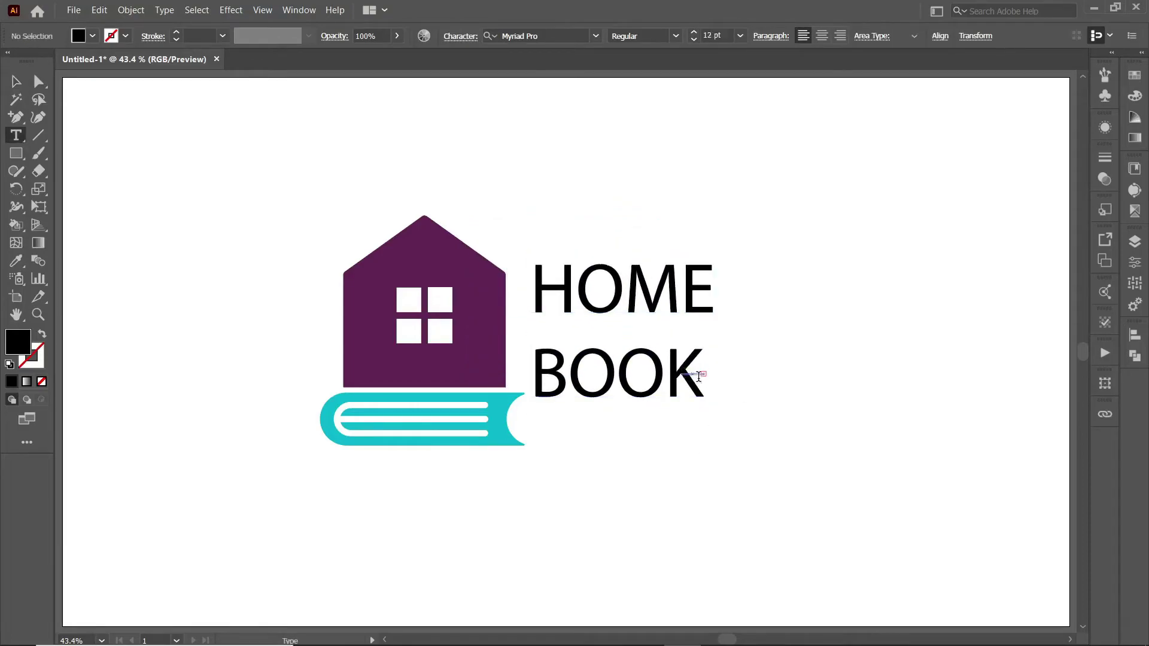
pyautogui.click(694, 366)
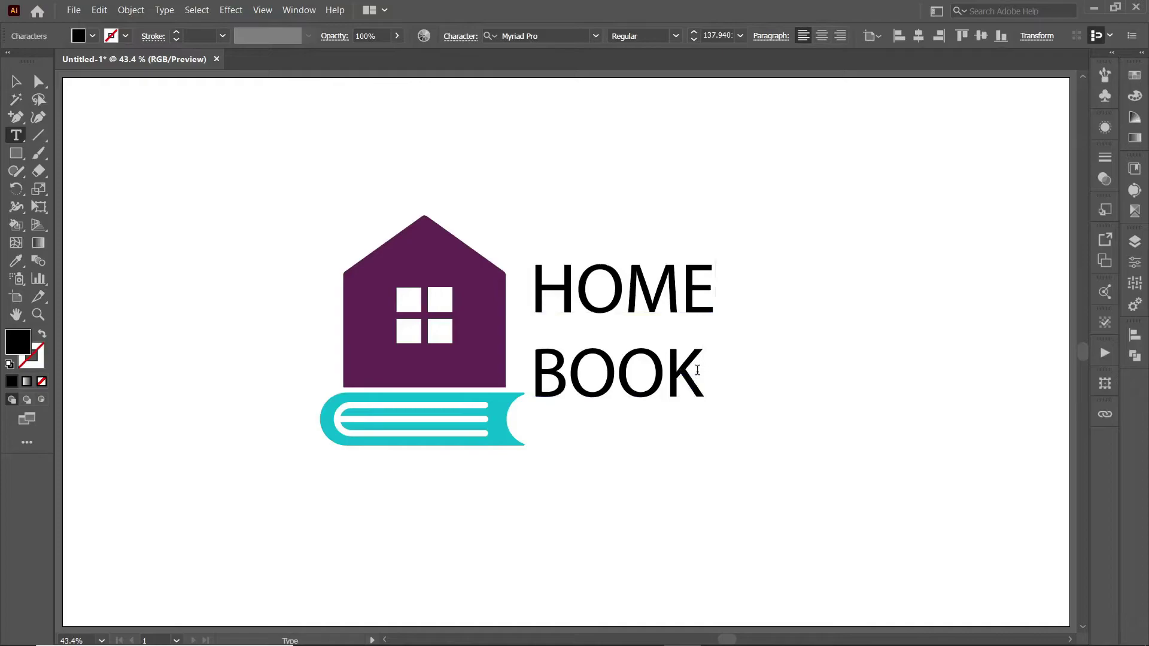
pyautogui.moveTo(697, 370); pyautogui.dragTo(541, 374)
pyautogui.press('BackSpace')
pyautogui.press('BackSpace')
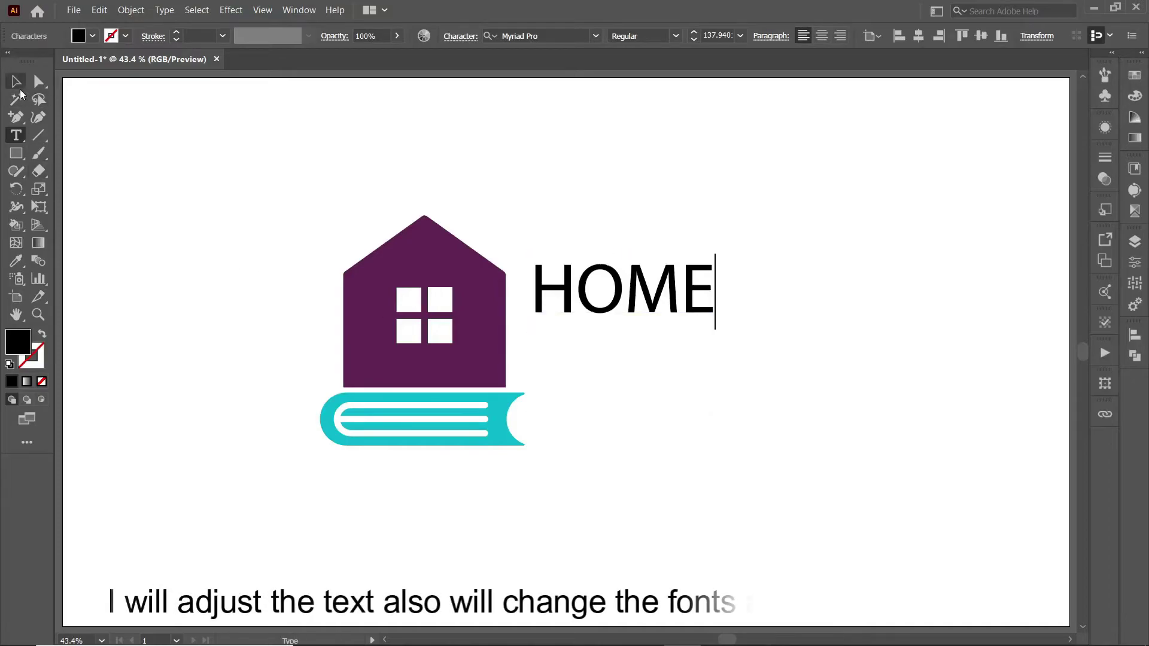
# Paste a copy of the text as a separate BOOK line under HOME
pyautogui.press('Escape')
pyautogui.click(635, 413)
pyautogui.hotkey('ctrl', 'v')
pyautogui.moveTo(569, 344); pyautogui.dragTo(640, 341)
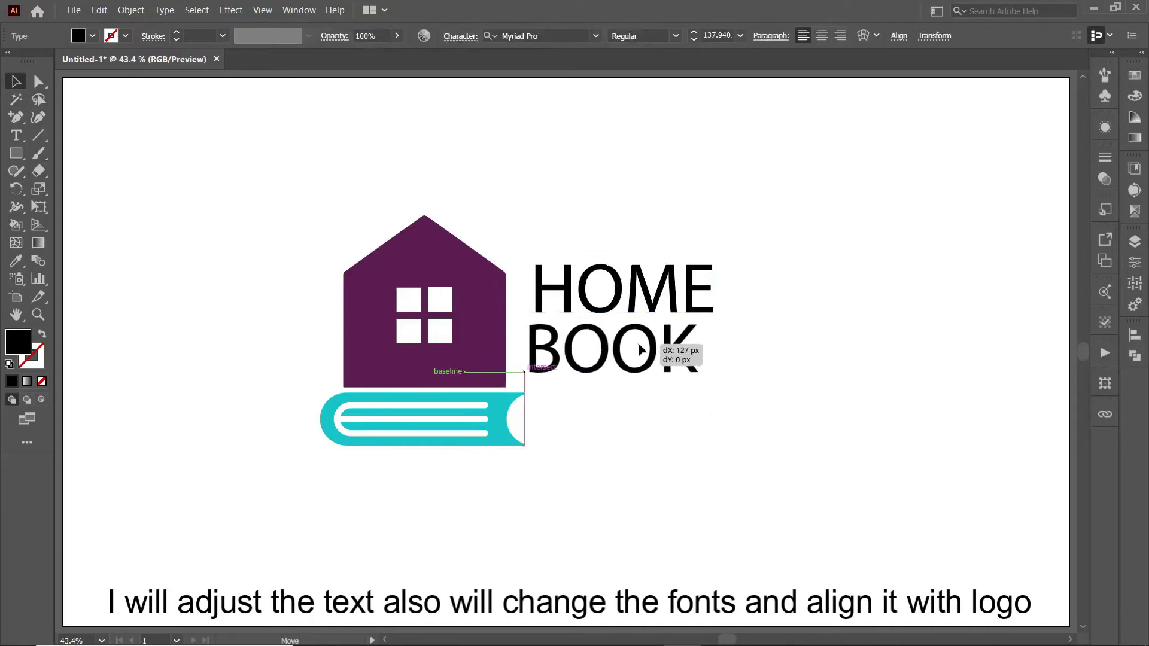
# Shrink the house-and-book logo slightly from its bottom edge
pyautogui.click(643, 409)
pyautogui.click(497, 414)
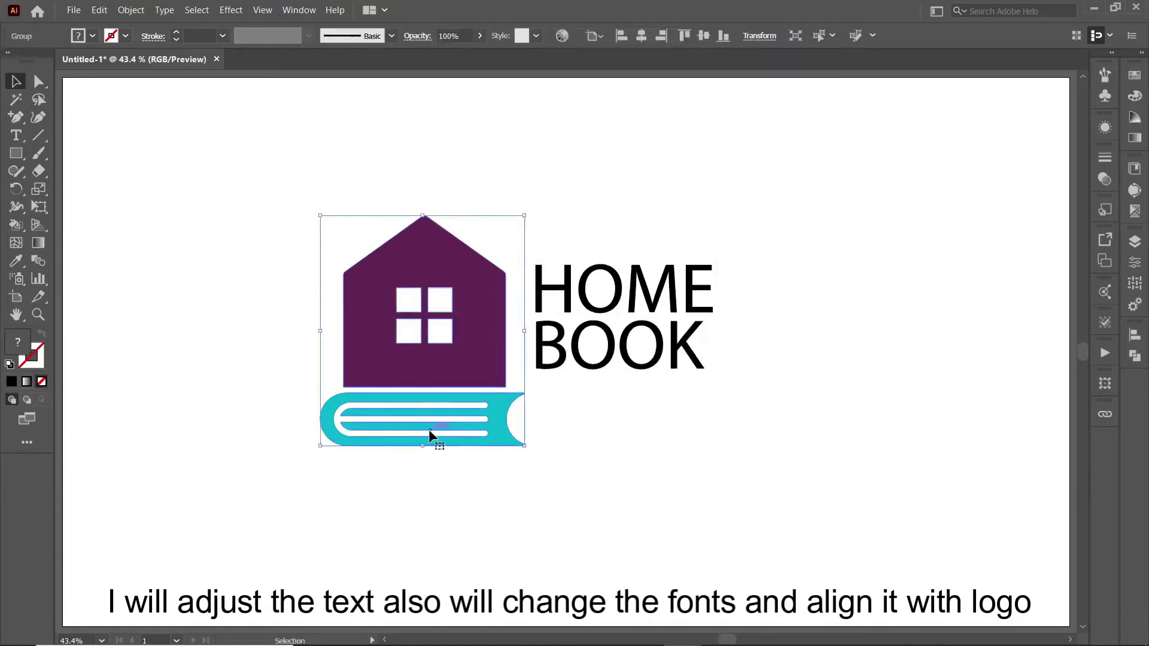
pyautogui.moveTo(423, 445); pyautogui.dragTo(423, 413)
pyautogui.click(567, 474)
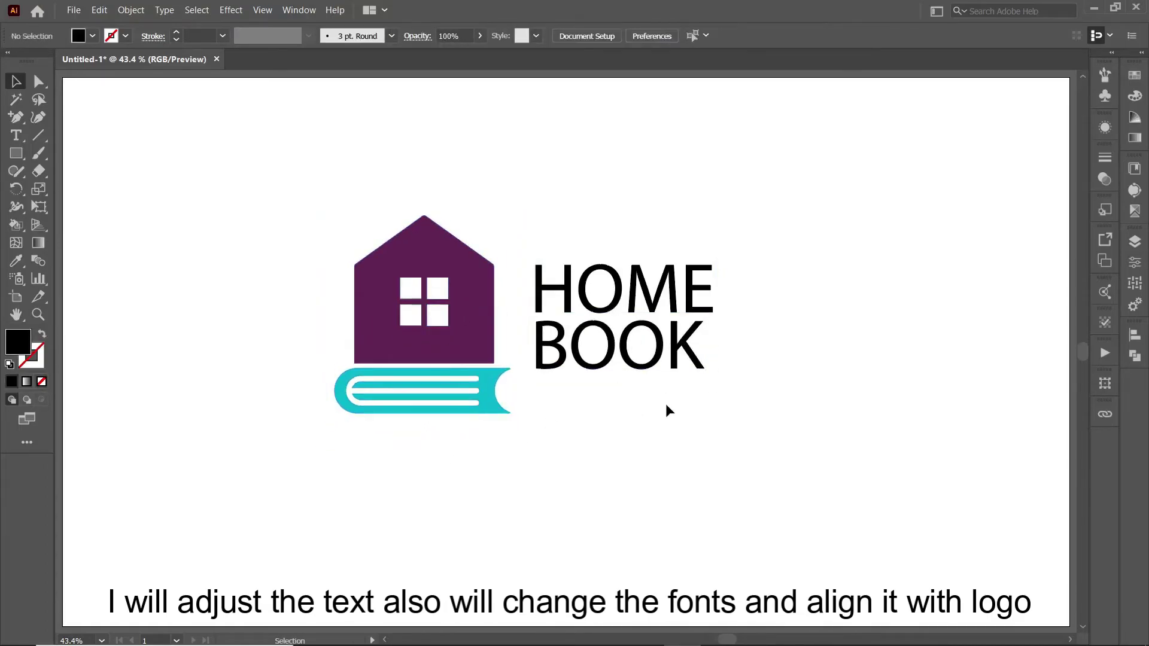
# Set the HOME BOOK text in the Yaro Rg Bold font
pyautogui.click(625, 281)
pyautogui.click(539, 36)
pyautogui.write('yaro')
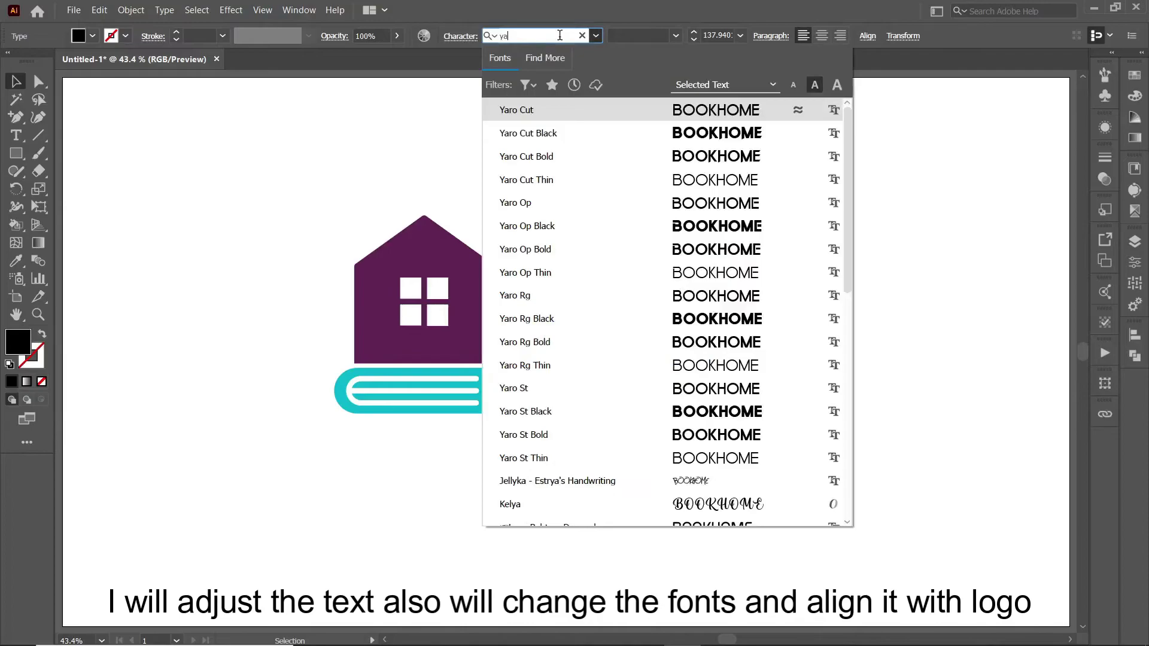
pyautogui.click(569, 335)
pyautogui.click(638, 359)
# Move BOOK down and narrow it to match the width of HOME
pyautogui.moveTo(638, 361); pyautogui.dragTo(653, 396)
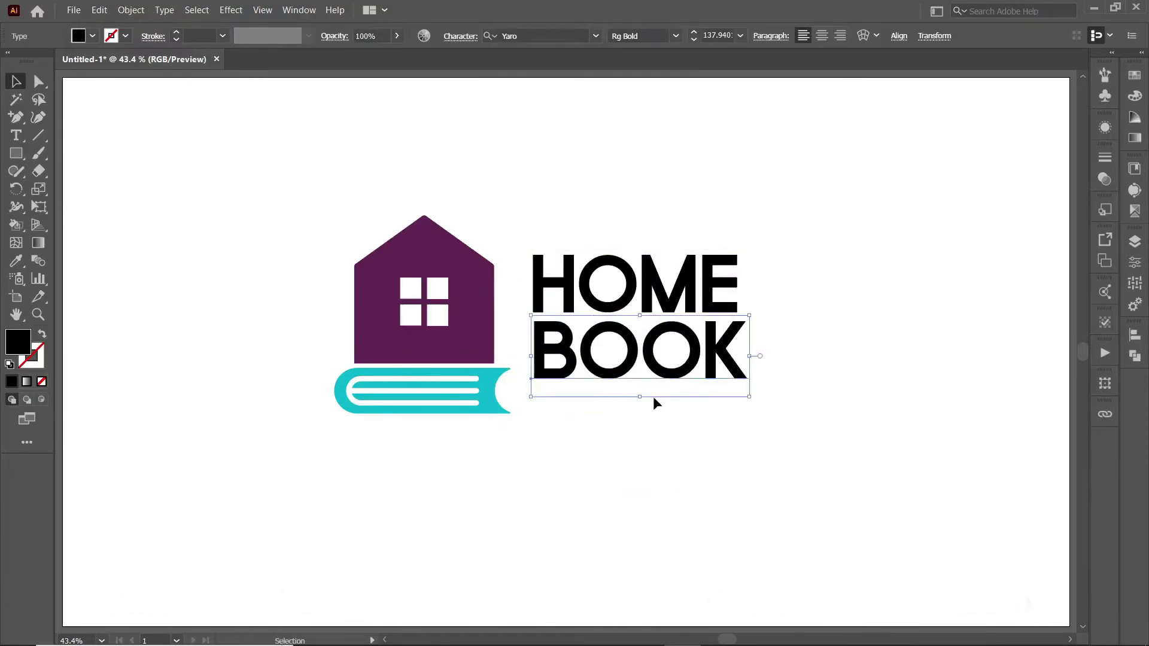
pyautogui.moveTo(751, 357); pyautogui.dragTo(744, 357)
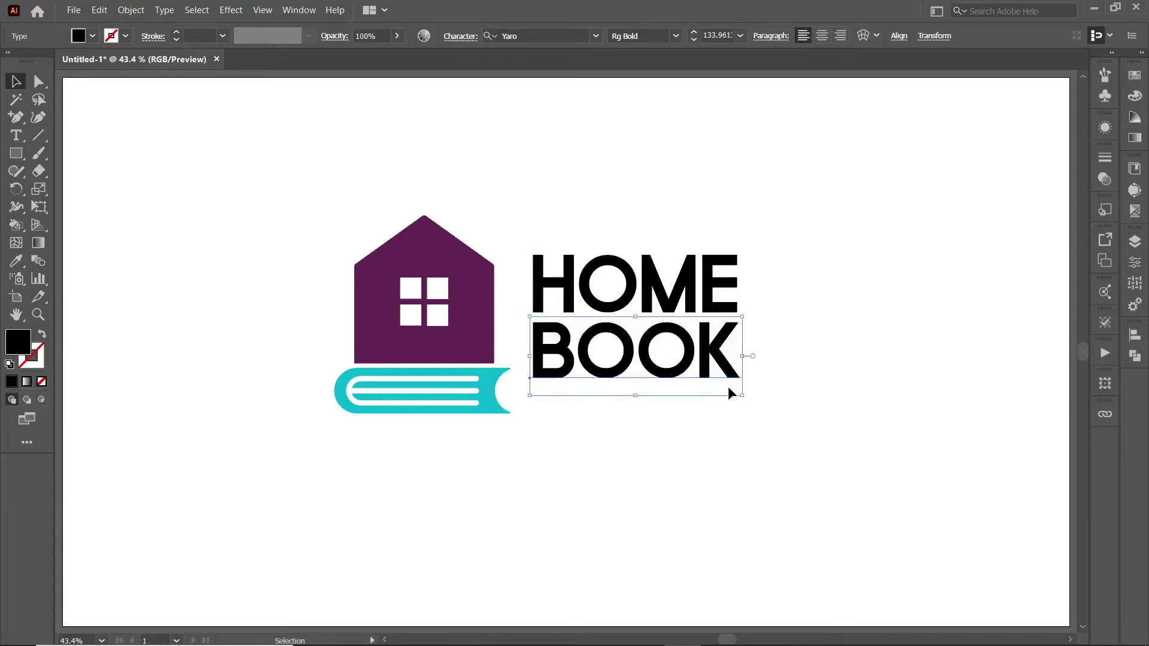
pyautogui.click(711, 431)
pyautogui.click(627, 281)
pyautogui.keyDown('shift'); pyautogui.click(638, 353); pyautogui.keyUp('shift')
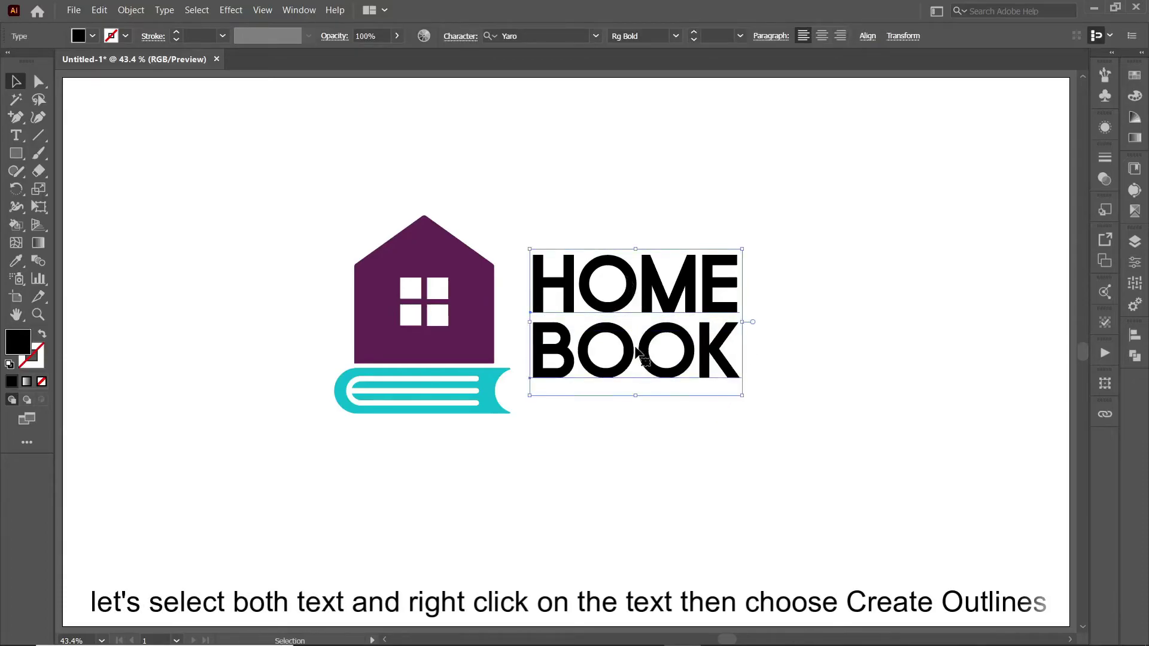
# Convert both HOME and BOOK text lines to outlines with Create Outlines
pyautogui.click(131, 10)
pyautogui.click(721, 442)
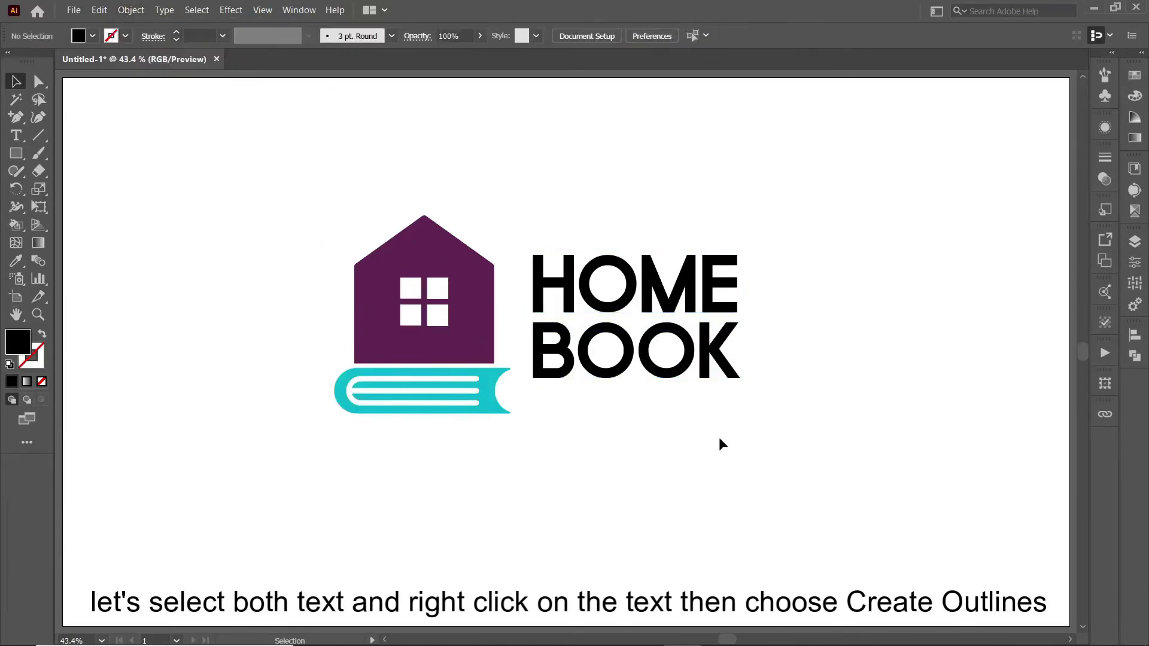
pyautogui.moveTo(722, 442); pyautogui.dragTo(640, 281)
pyautogui.rightClick(640, 276)
pyautogui.click(762, 385)
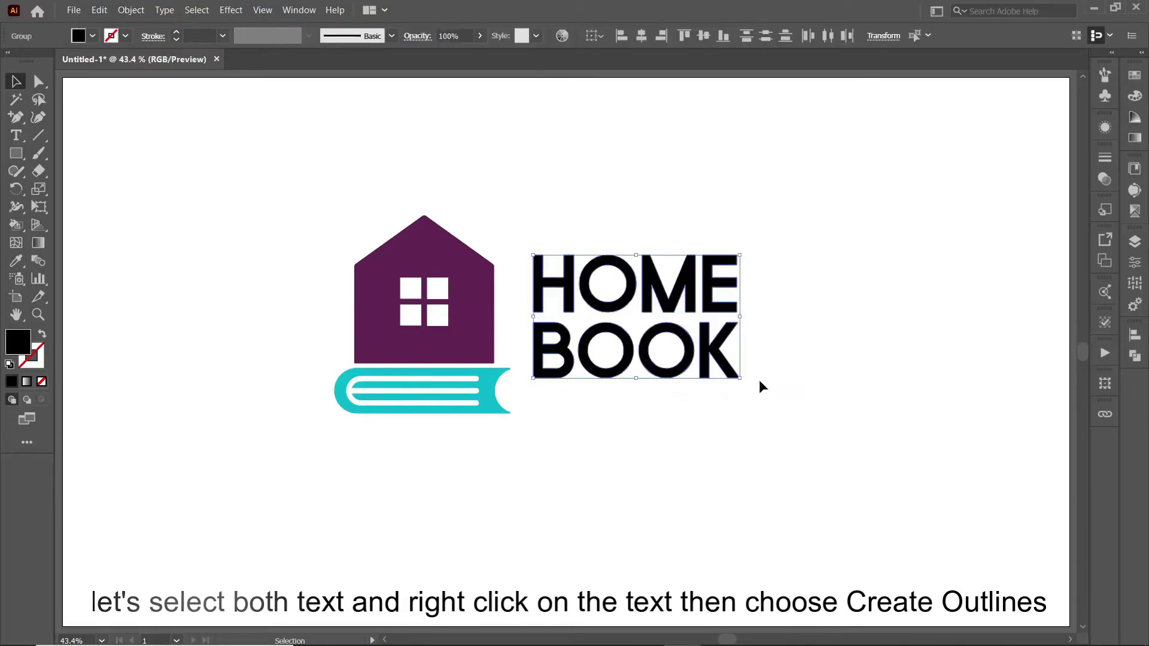
pyautogui.click(615, 299)
pyautogui.click(16, 260)
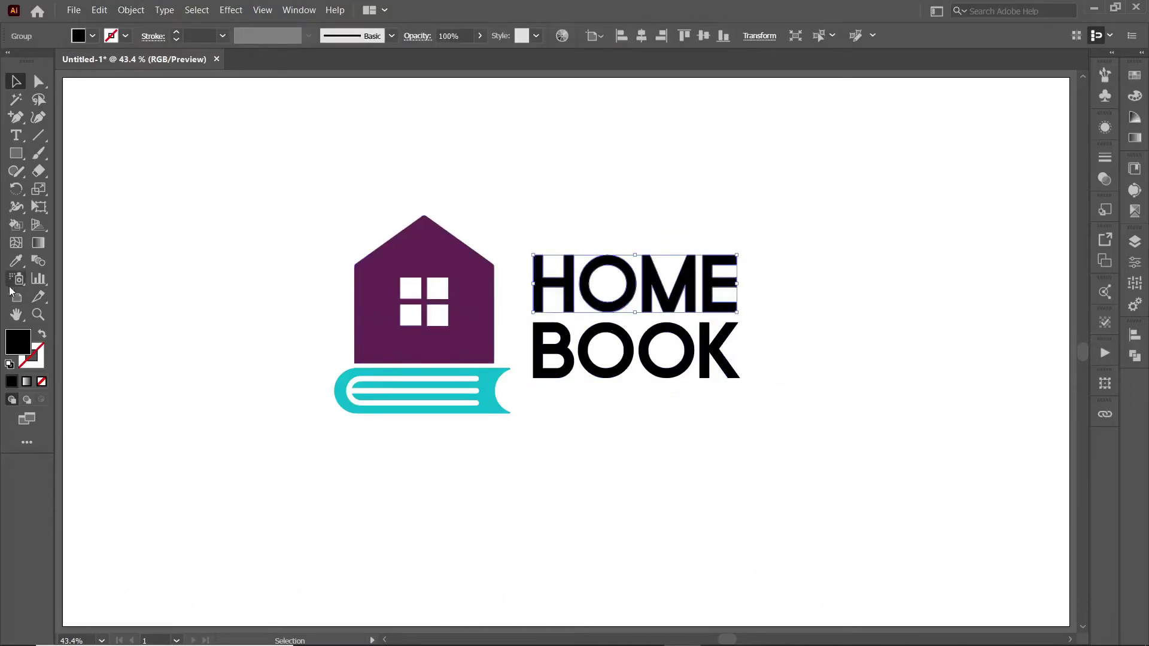
# Eyedrop the house's purple onto HOME and the book's teal onto BOOK
pyautogui.click(431, 248)
pyautogui.press('v')
pyautogui.click(598, 419)
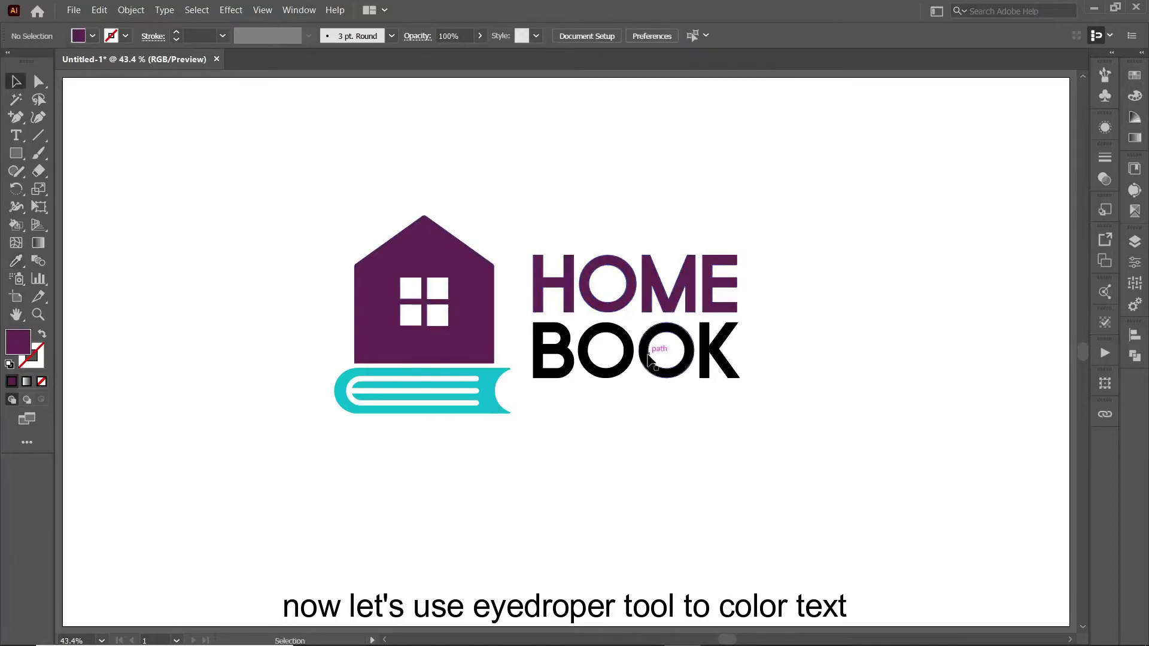
pyautogui.click(612, 364)
pyautogui.press('i')
pyautogui.click(431, 390)
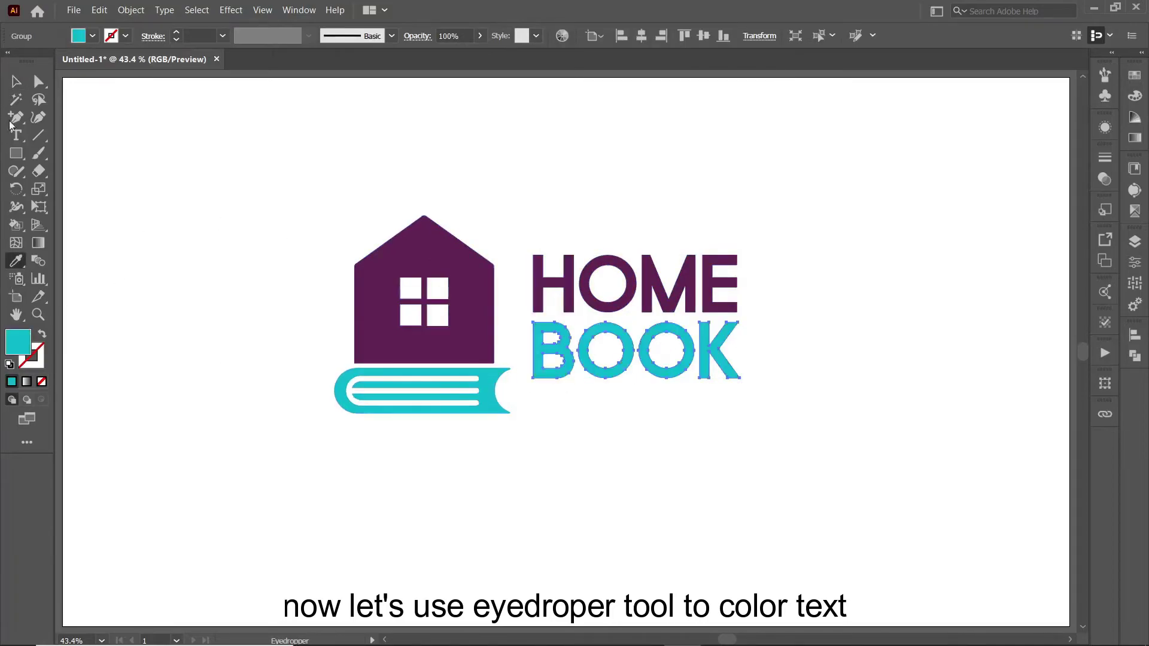
pyautogui.press('v')
# Group the HOME and BOOK outlines together
pyautogui.moveTo(793, 426); pyautogui.dragTo(614, 246)
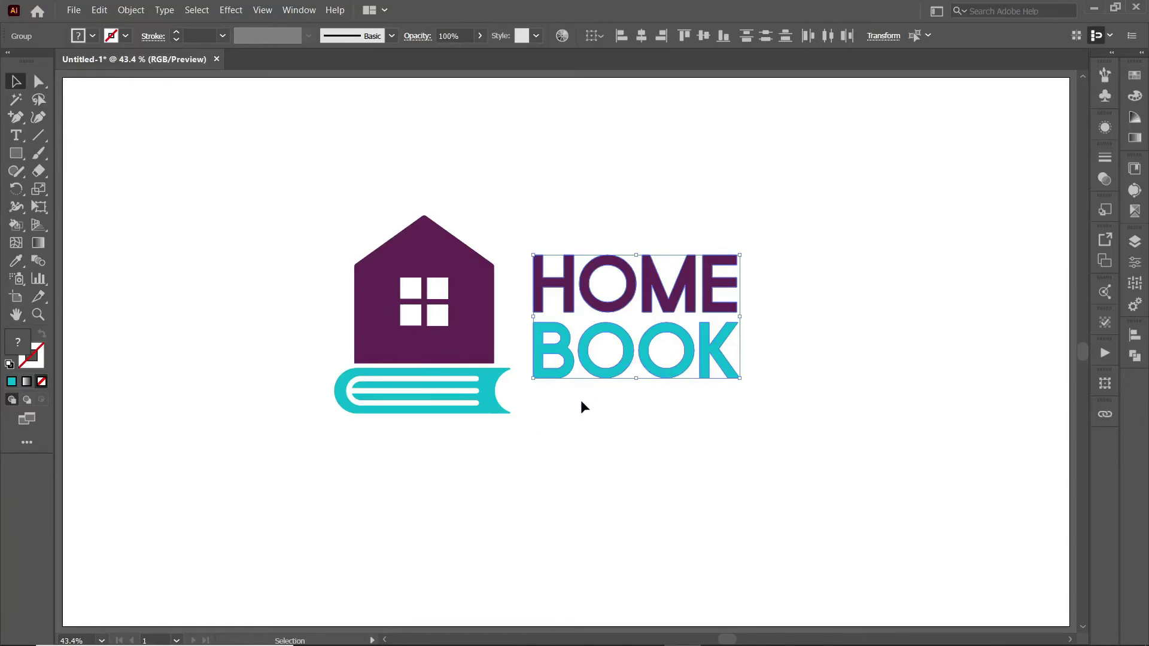
pyautogui.click(131, 11)
pyautogui.click(144, 75)
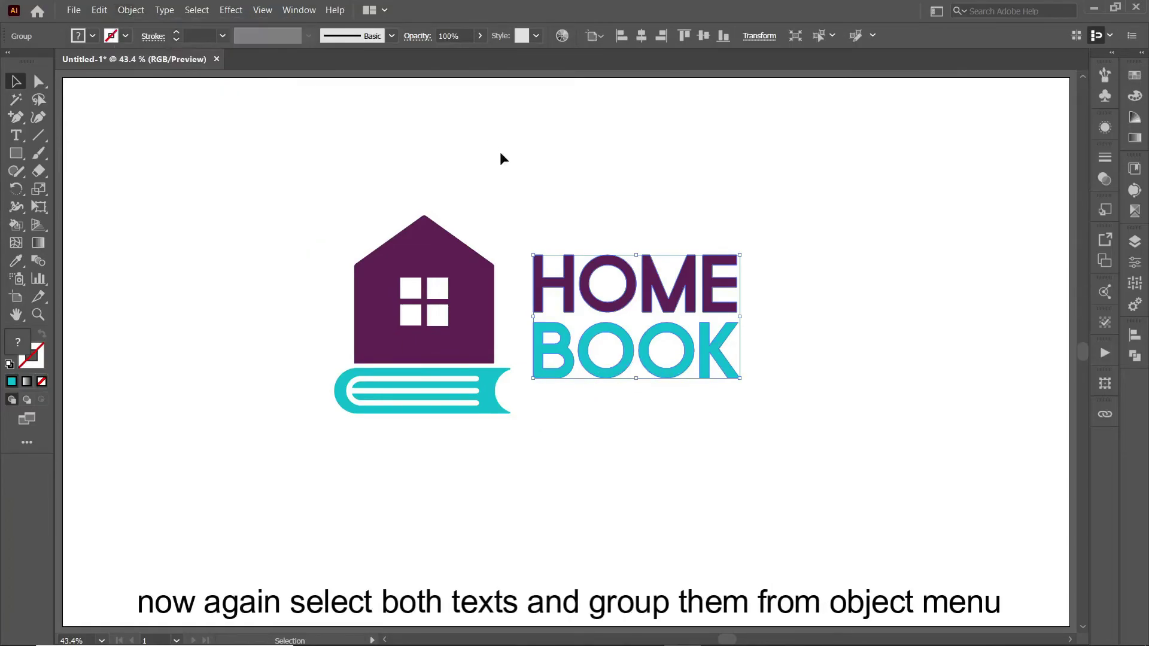
pyautogui.keyDown('shift'); pyautogui.click(491, 407); pyautogui.keyUp('shift')
pyautogui.click(693, 84)
# Nudge the icon right and shrink it to the height of the text
pyautogui.click(483, 331)
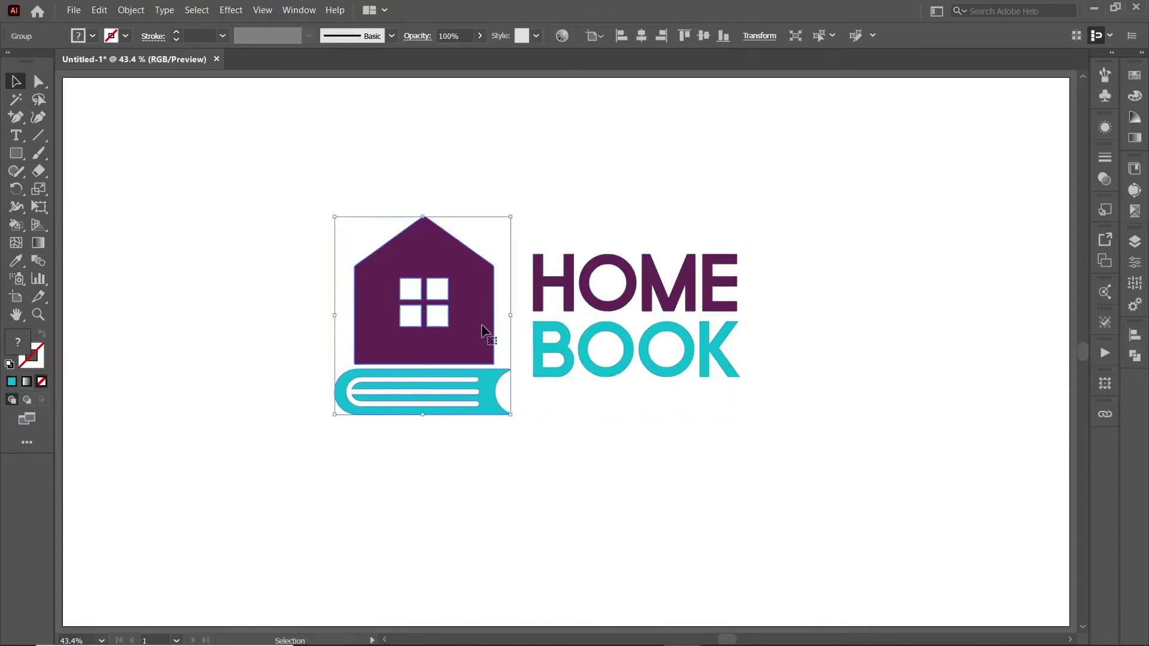
pyautogui.hotkey('shift', 'Right')
pyautogui.hotkey('shift', 'Right')
pyautogui.hotkey('shift', 'Right')
pyautogui.hotkey('shift', 'Right')
pyautogui.hotkey('shift', 'Right')
pyautogui.moveTo(439, 416); pyautogui.dragTo(439, 377)
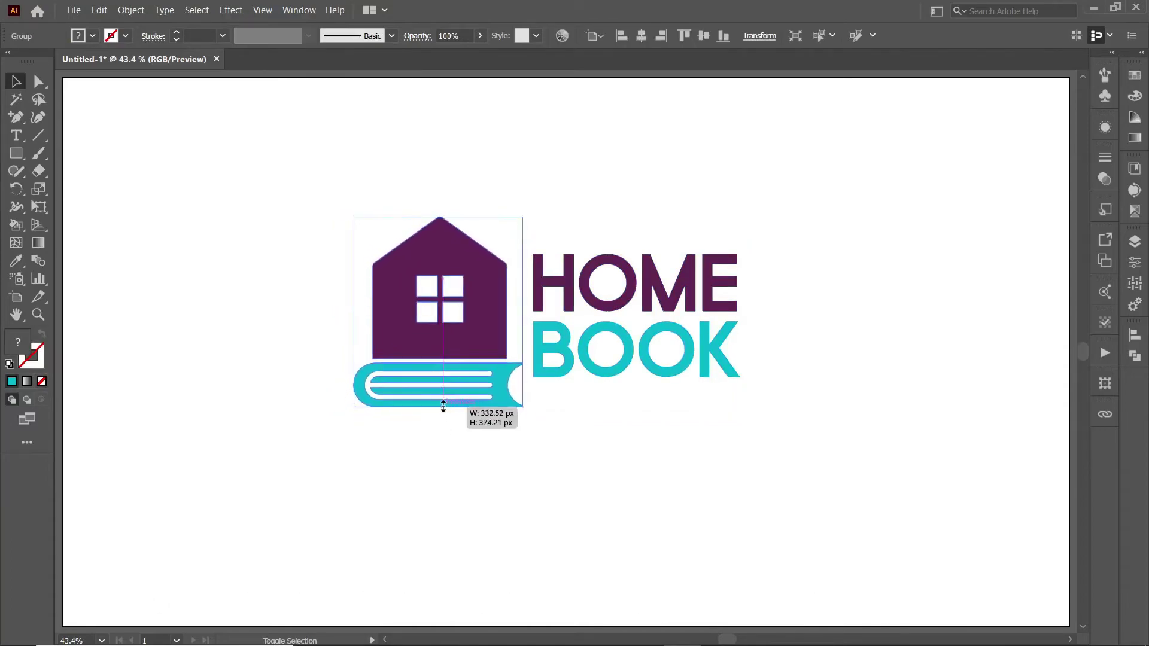
pyautogui.hotkey('shift', 'Right')
pyautogui.hotkey('shift', 'Right')
pyautogui.hotkey('shift', 'Right')
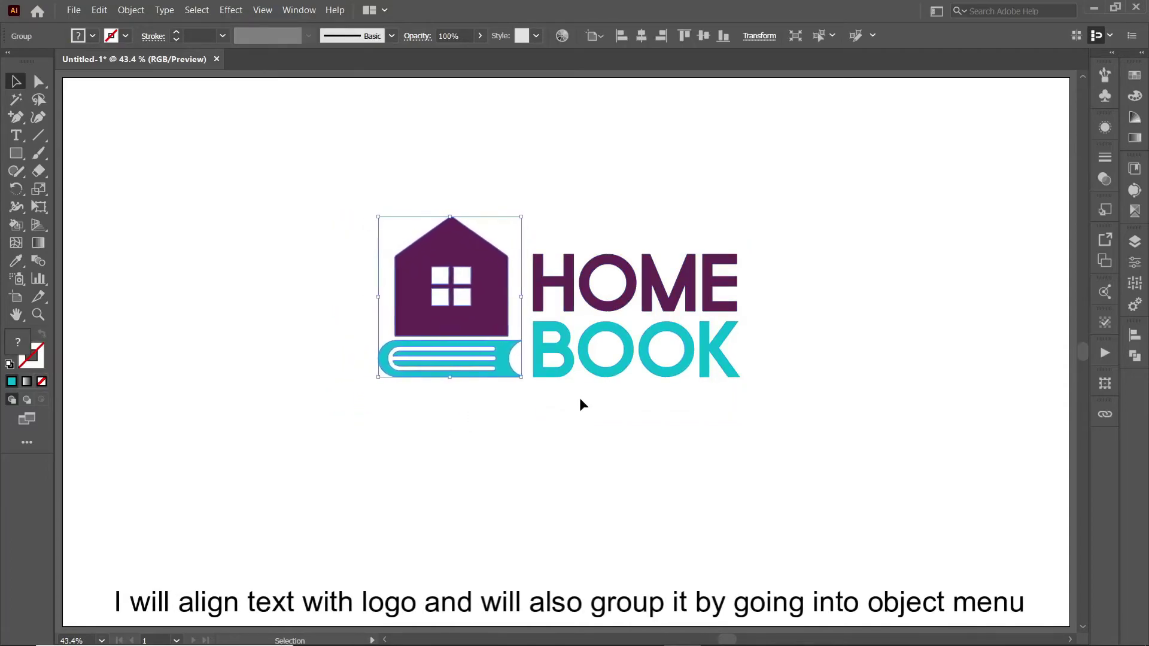
pyautogui.hotkey('shift', 'Right')
pyautogui.click(582, 359)
# Enlarge the icon slightly and select it together with the text
pyautogui.click(479, 271)
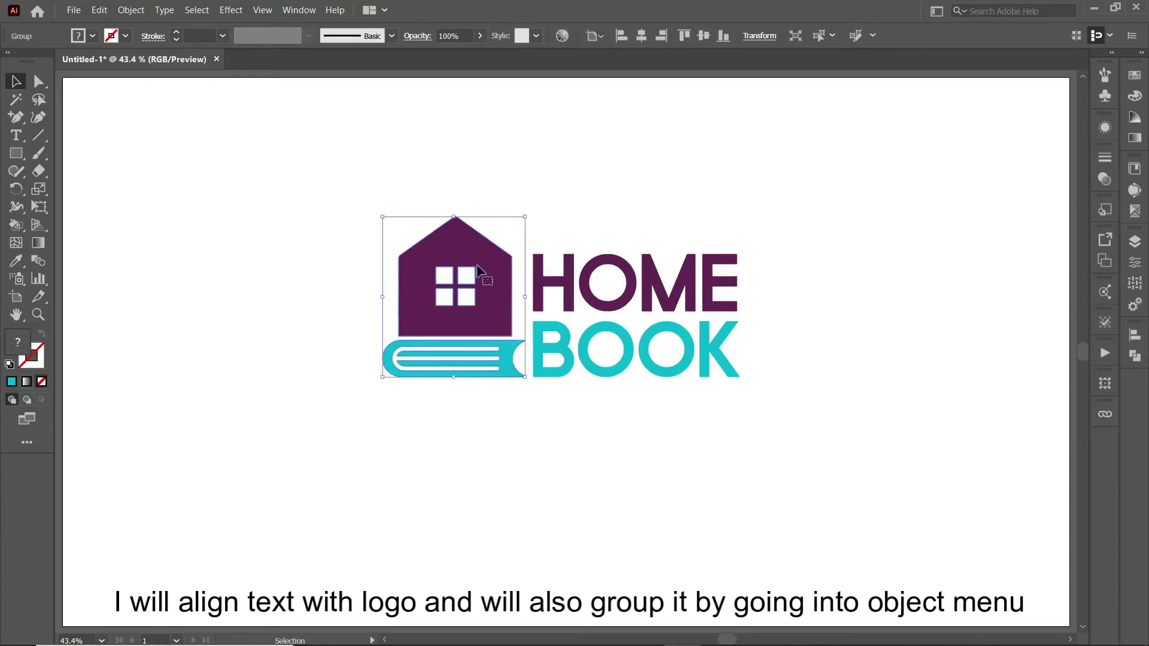
pyautogui.click(489, 197)
pyautogui.click(454, 218)
pyautogui.moveTo(453, 216); pyautogui.dragTo(456, 214)
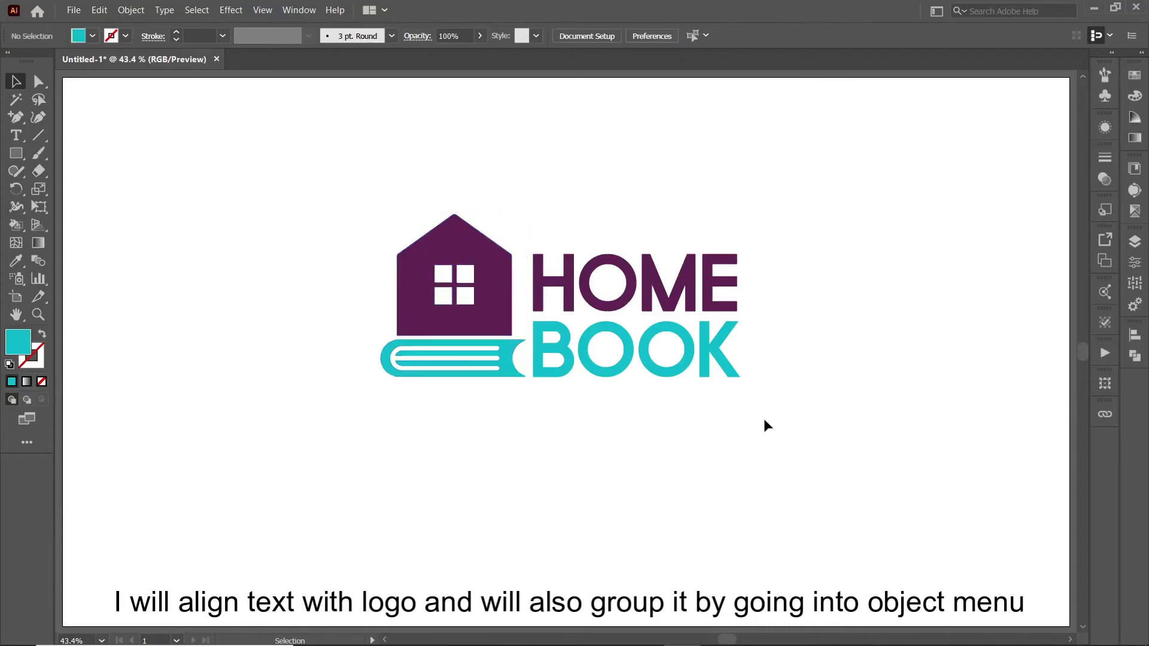
pyautogui.moveTo(763, 419); pyautogui.dragTo(367, 210)
pyautogui.click(131, 11)
# Group icon and text, centre it on the artboard, enlarge it and move it higher
pyautogui.click(144, 72)
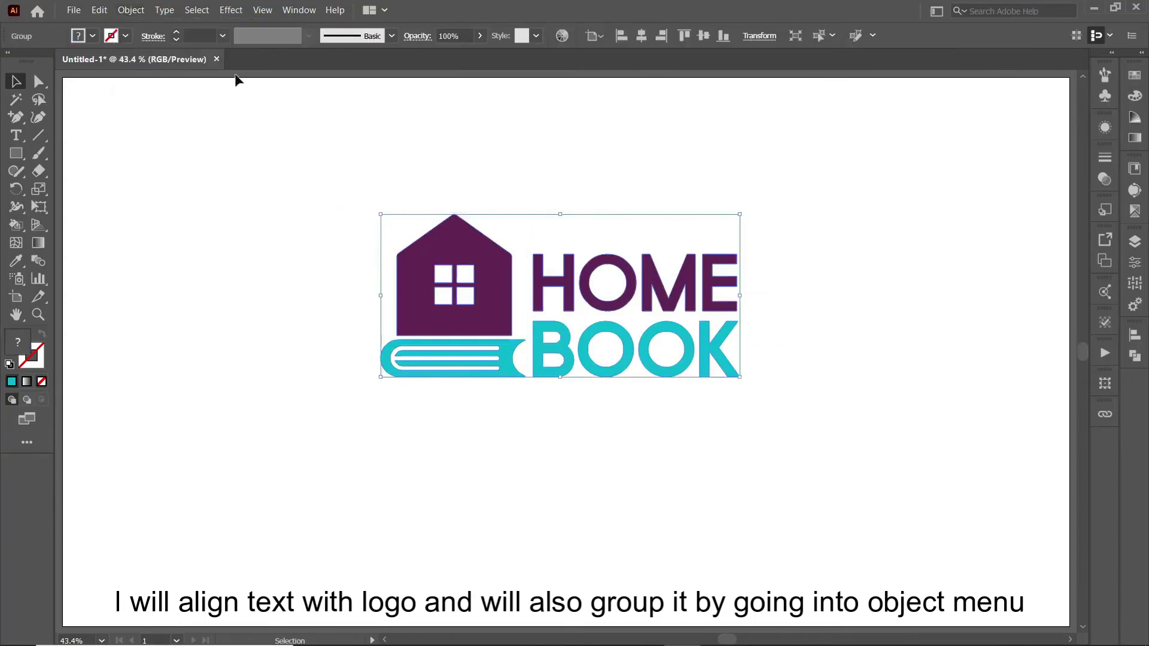
pyautogui.click(640, 35)
pyautogui.click(704, 35)
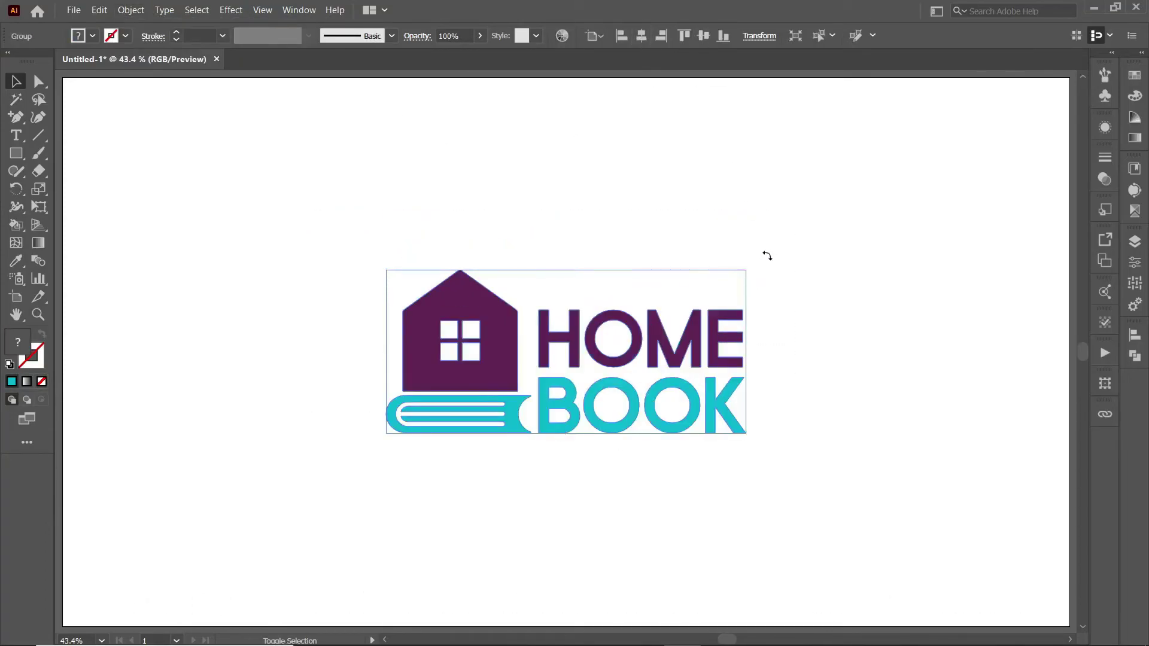
pyautogui.moveTo(746, 270); pyautogui.dragTo(790, 238)
pyautogui.moveTo(765, 293); pyautogui.dragTo(748, 276)
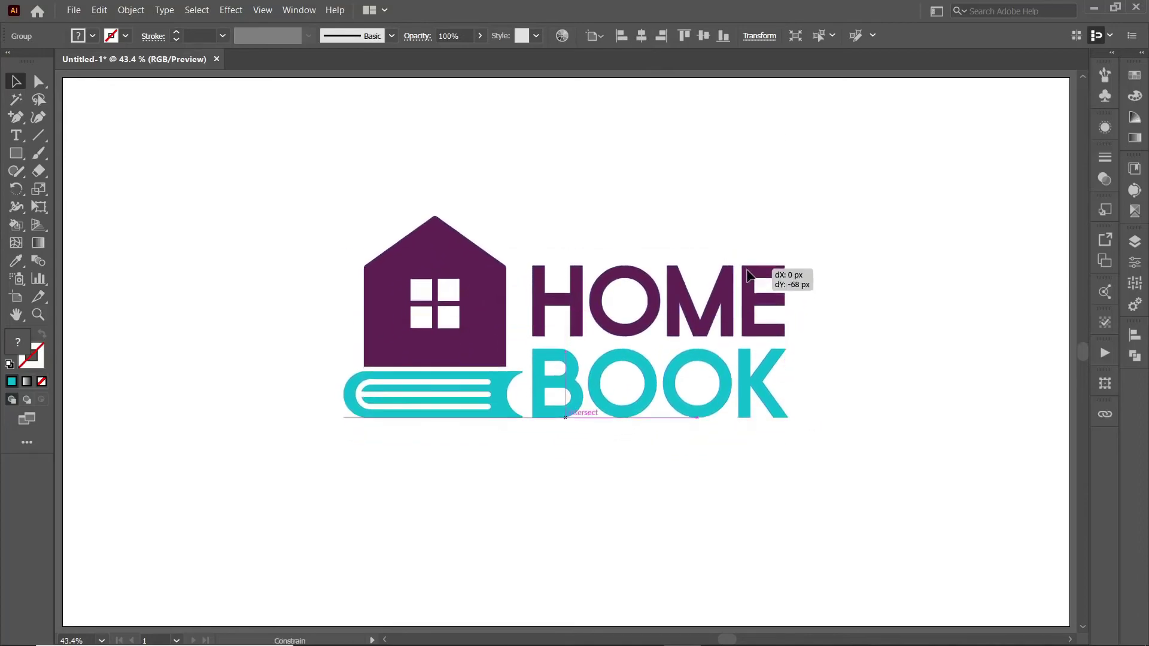
pyautogui.click(751, 462)
pyautogui.moveTo(758, 333)
pyautogui.mouseDown()
pyautogui.moveTo(756, 270)
pyautogui.moveTo(729, 465)
pyautogui.moveTo(767, 479)
pyautogui.moveTo(608, 460)
pyautogui.moveTo(462, 476)
pyautogui.mouseUp()
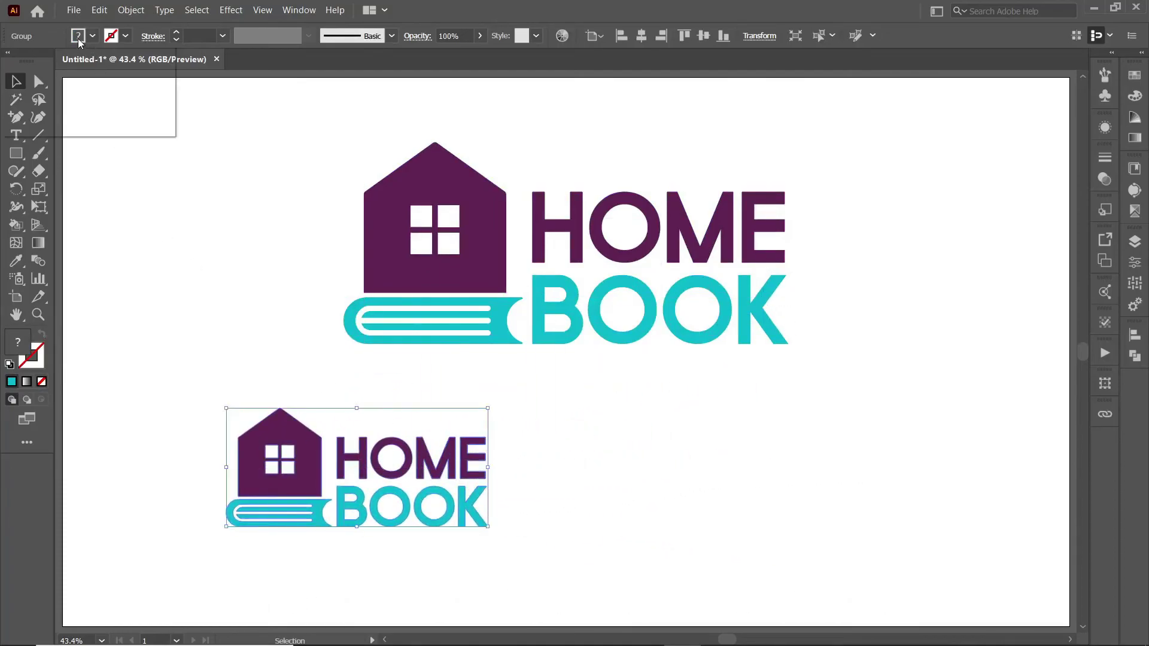
# Fill the small logo black, drag a copy to its right and fill it white
pyautogui.click(42, 57)
pyautogui.click(138, 436)
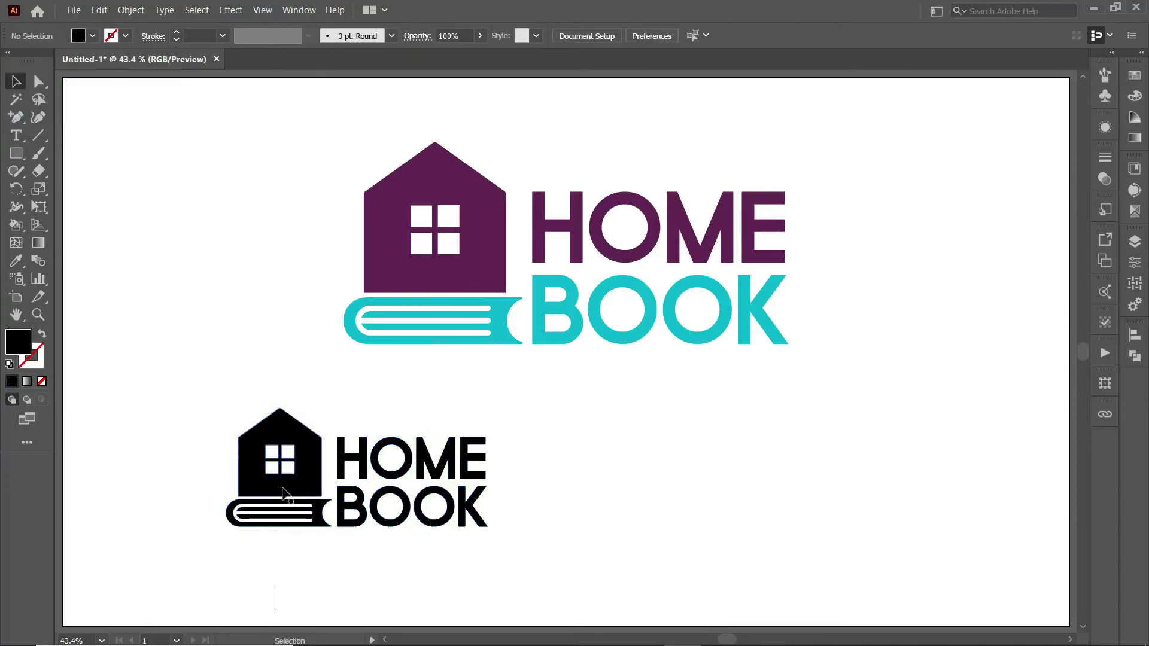
pyautogui.moveTo(284, 493); pyautogui.dragTo(636, 491)
pyautogui.click(82, 38)
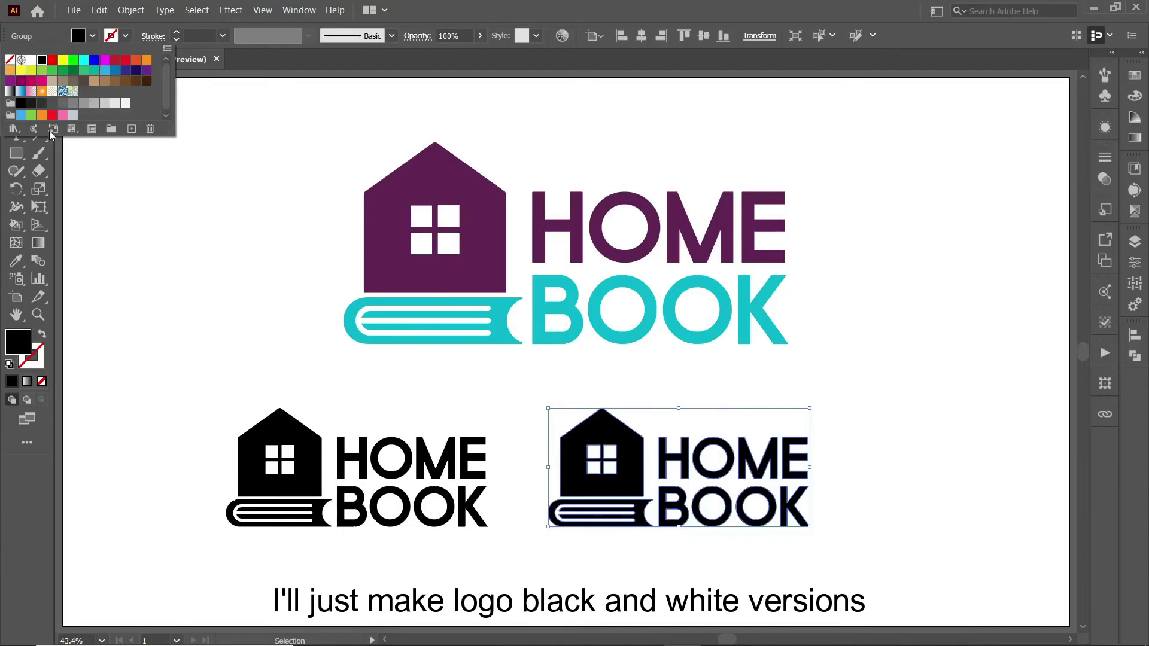
pyautogui.click(31, 60)
pyautogui.click(231, 328)
# Draw a rectangle over the white logo and fill it black
pyautogui.click(16, 154)
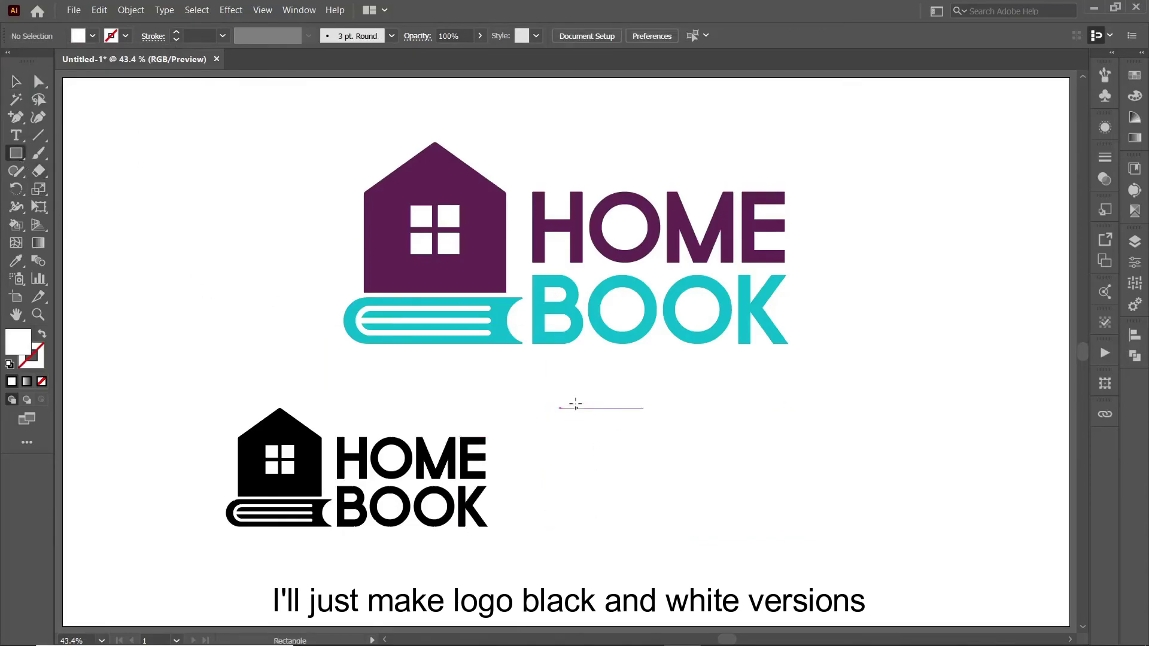
pyautogui.moveTo(565, 398); pyautogui.dragTo(920, 560)
pyautogui.click(82, 36)
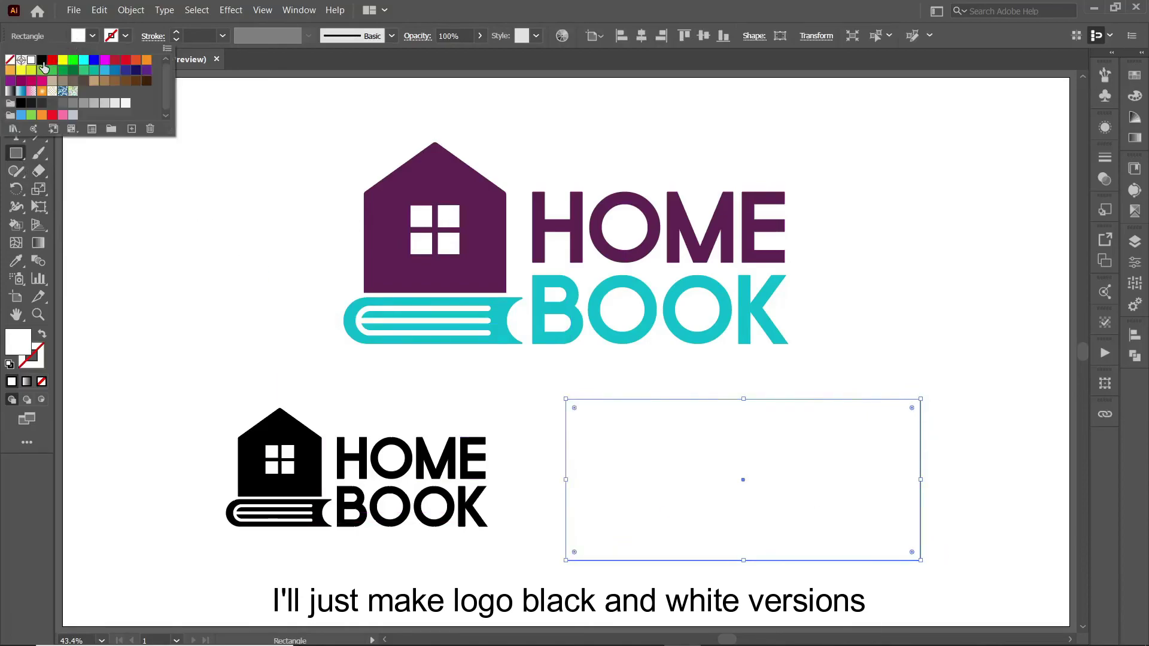
pyautogui.click(41, 62)
pyautogui.click(16, 81)
# Send the black rectangle backward behind the white logo and shift it left
pyautogui.click(131, 10)
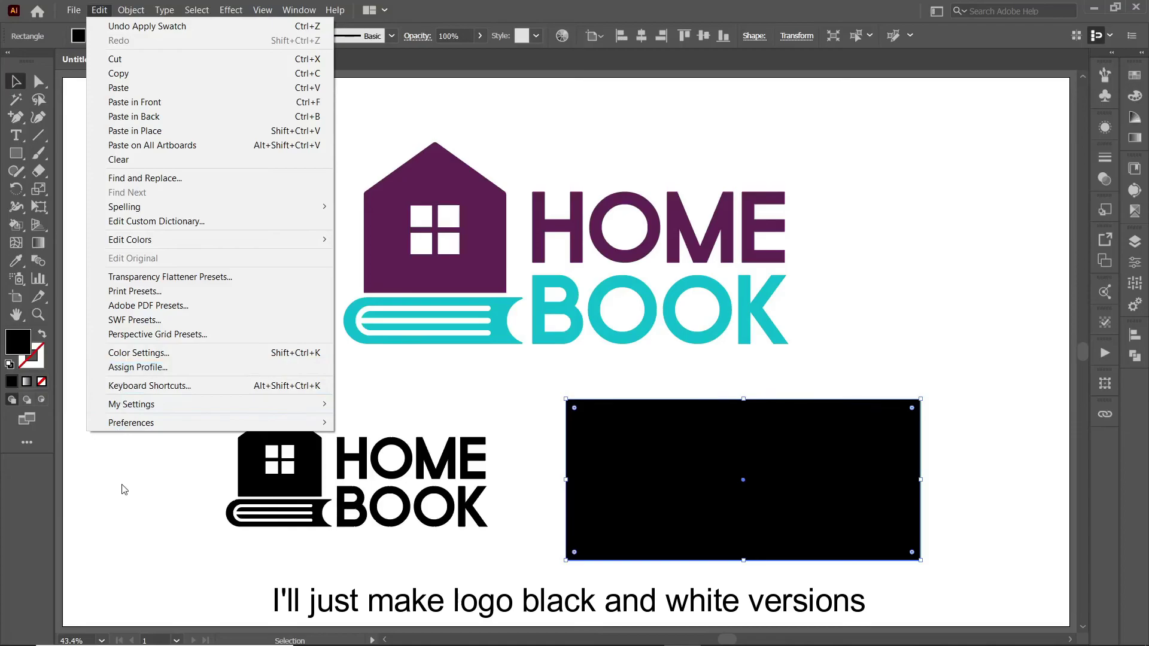
pyautogui.click(717, 518)
pyautogui.rightClick(694, 544)
pyautogui.click(948, 502)
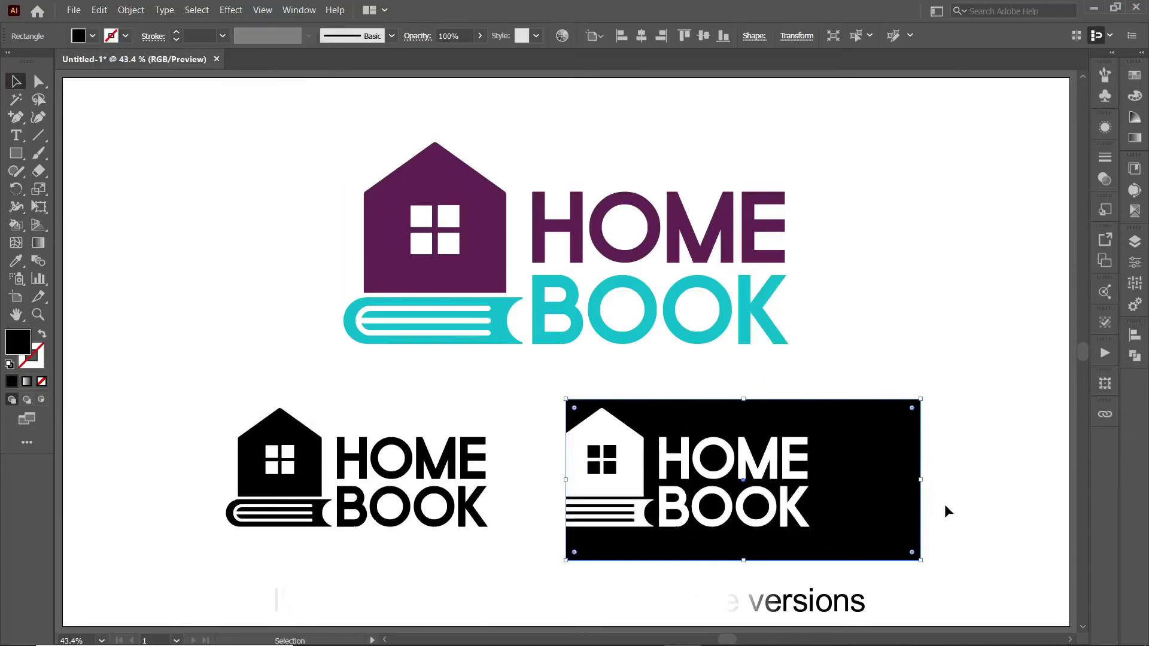
pyautogui.moveTo(896, 518); pyautogui.dragTo(852, 518)
pyautogui.click(778, 580)
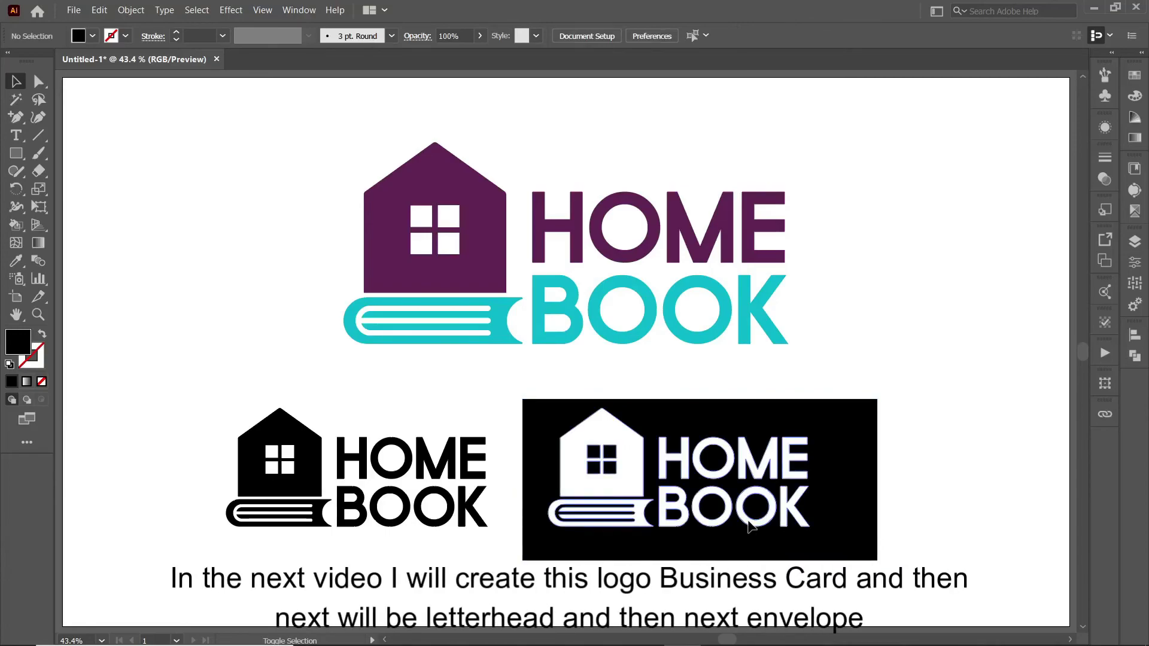
# Fine-tune the white logo and black rectangle positions so the logo sits centred
pyautogui.moveTo(751, 525); pyautogui.dragTo(770, 525)
pyautogui.click(834, 549)
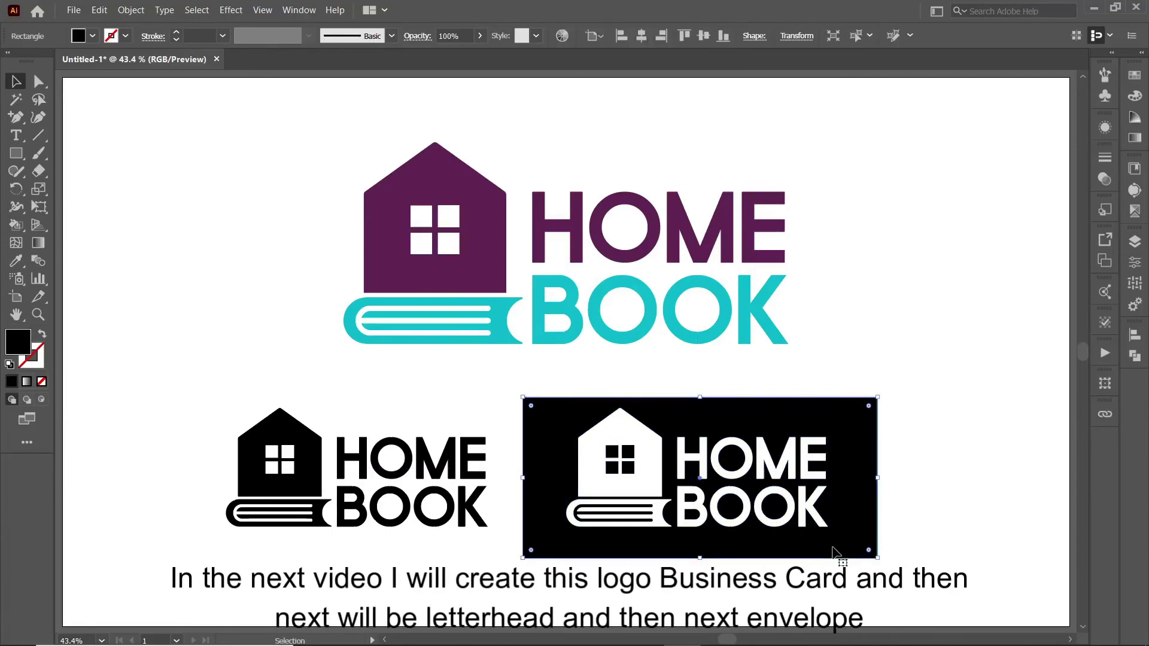
pyautogui.moveTo(835, 549); pyautogui.dragTo(832, 545)
pyautogui.click(800, 590)
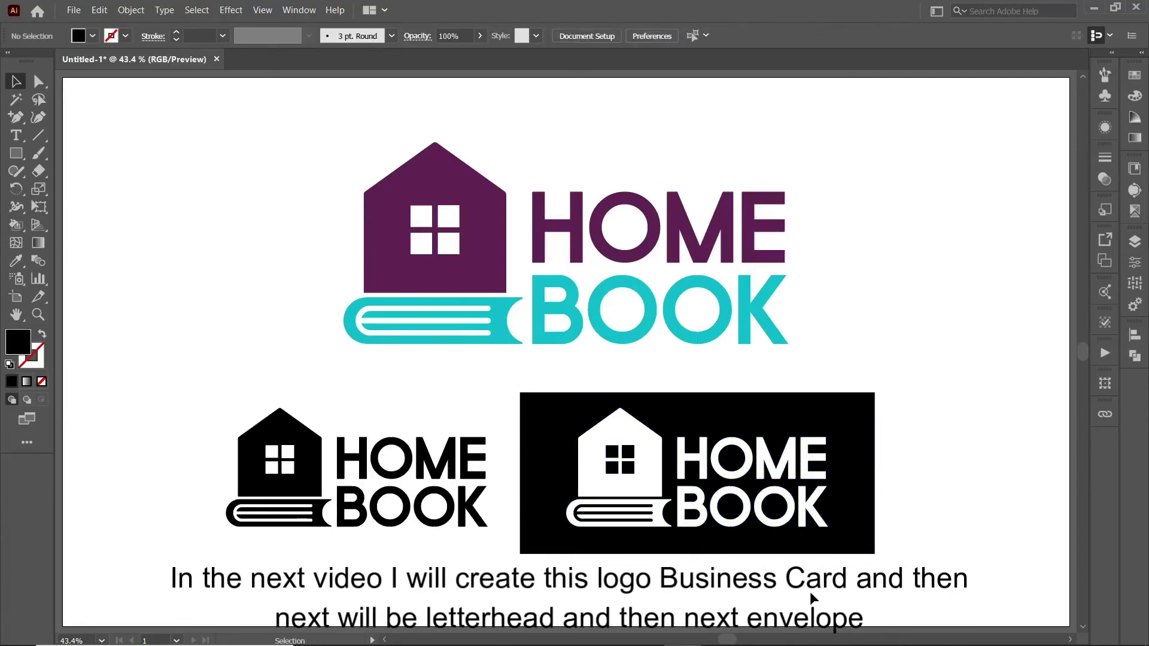
pyautogui.click(340, 457)
pyautogui.click(375, 366)
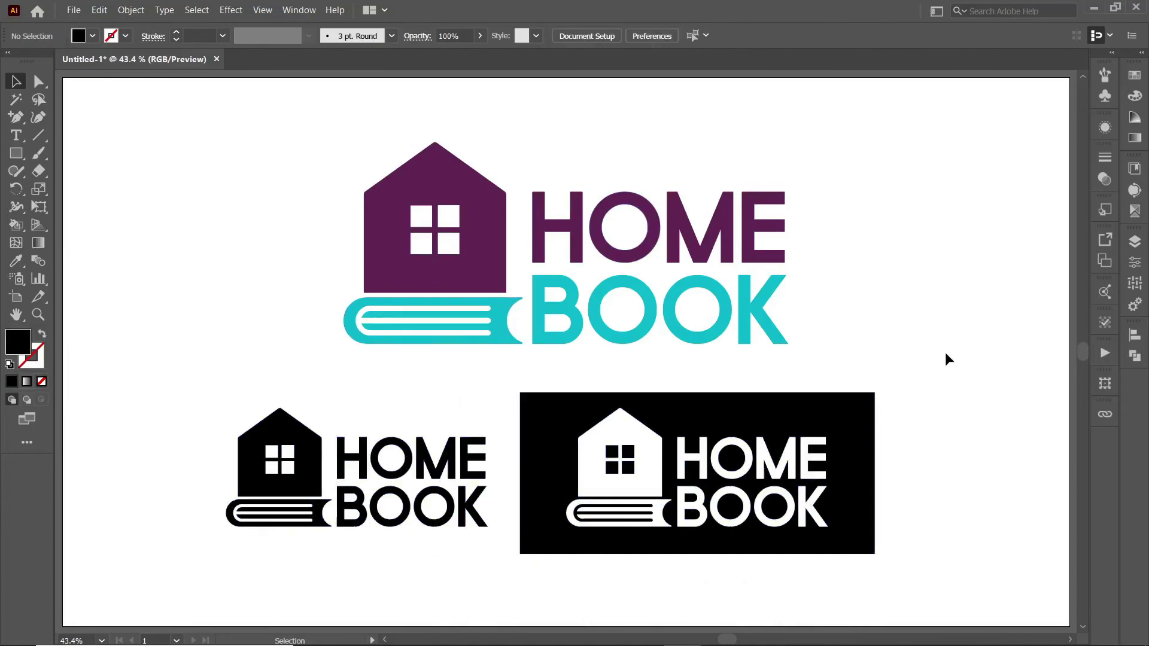